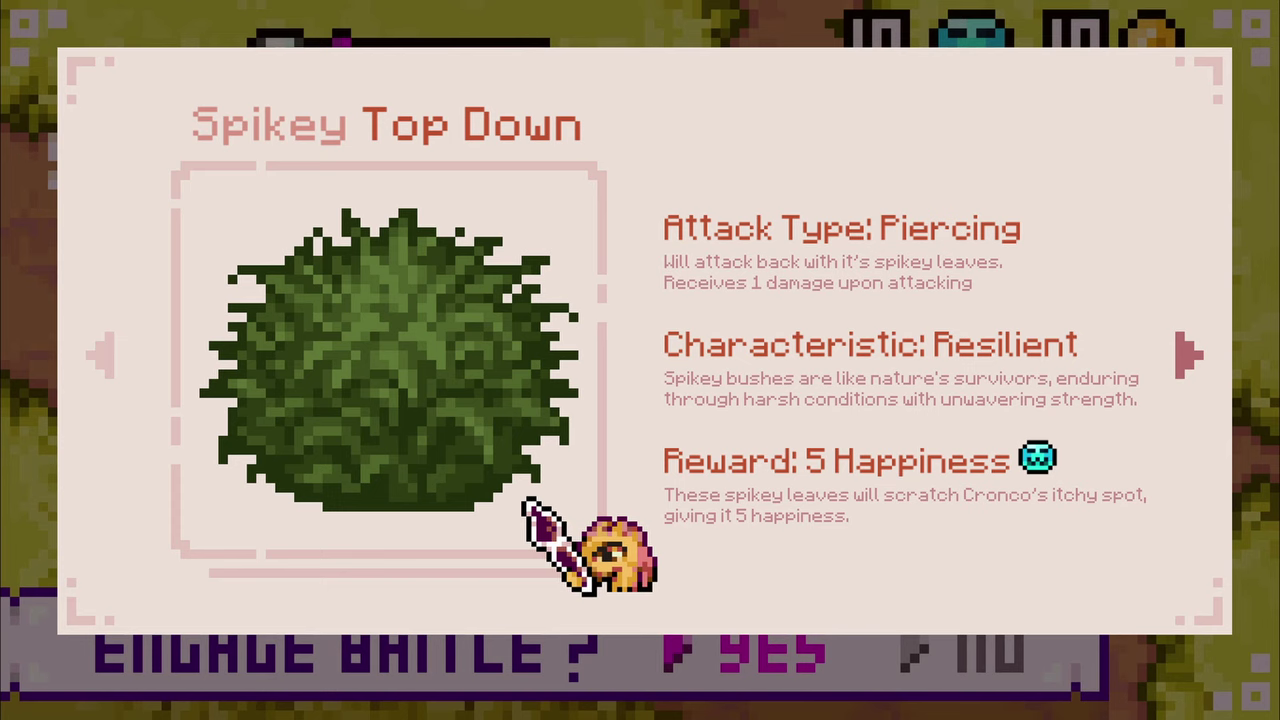
key(Right)
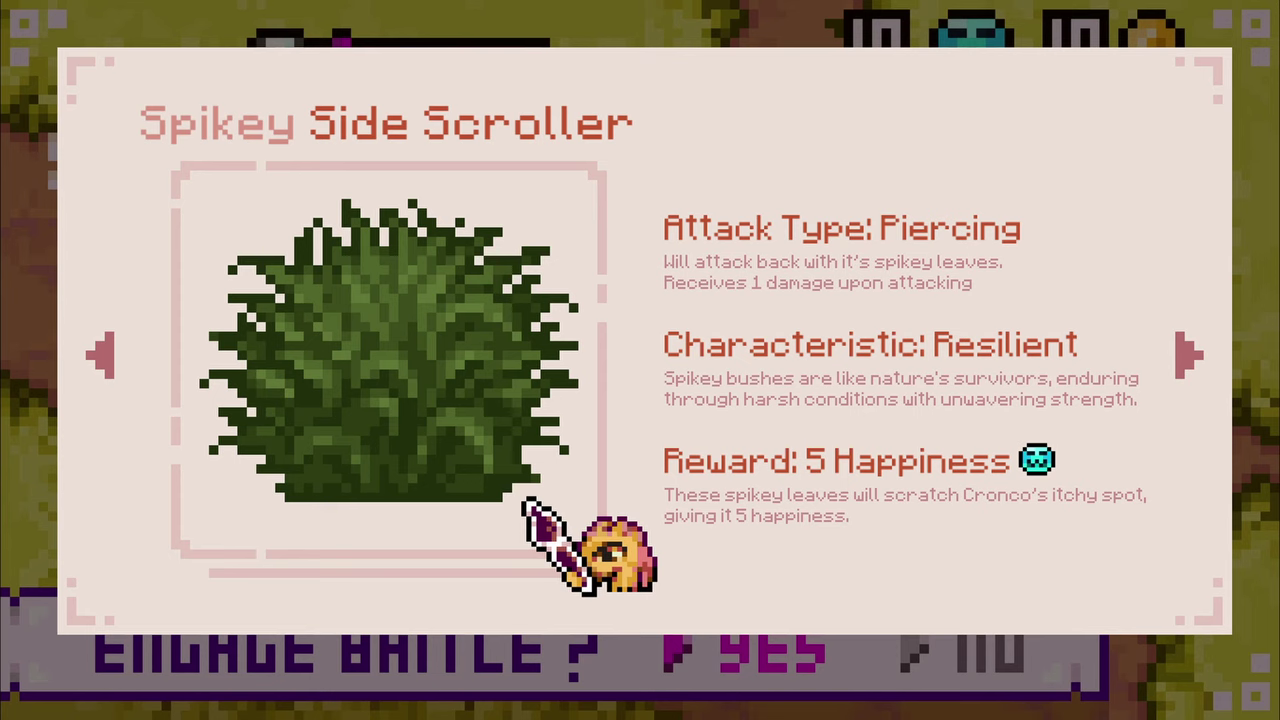
key(Right)
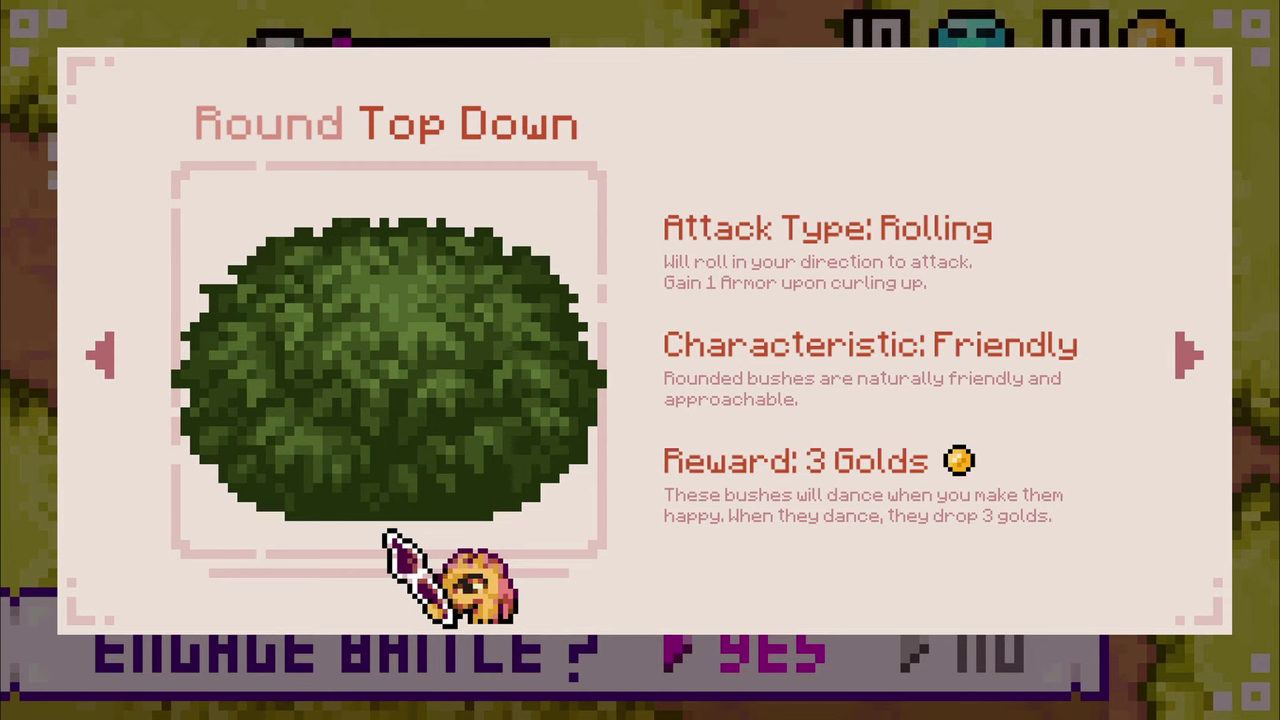
key(Right)
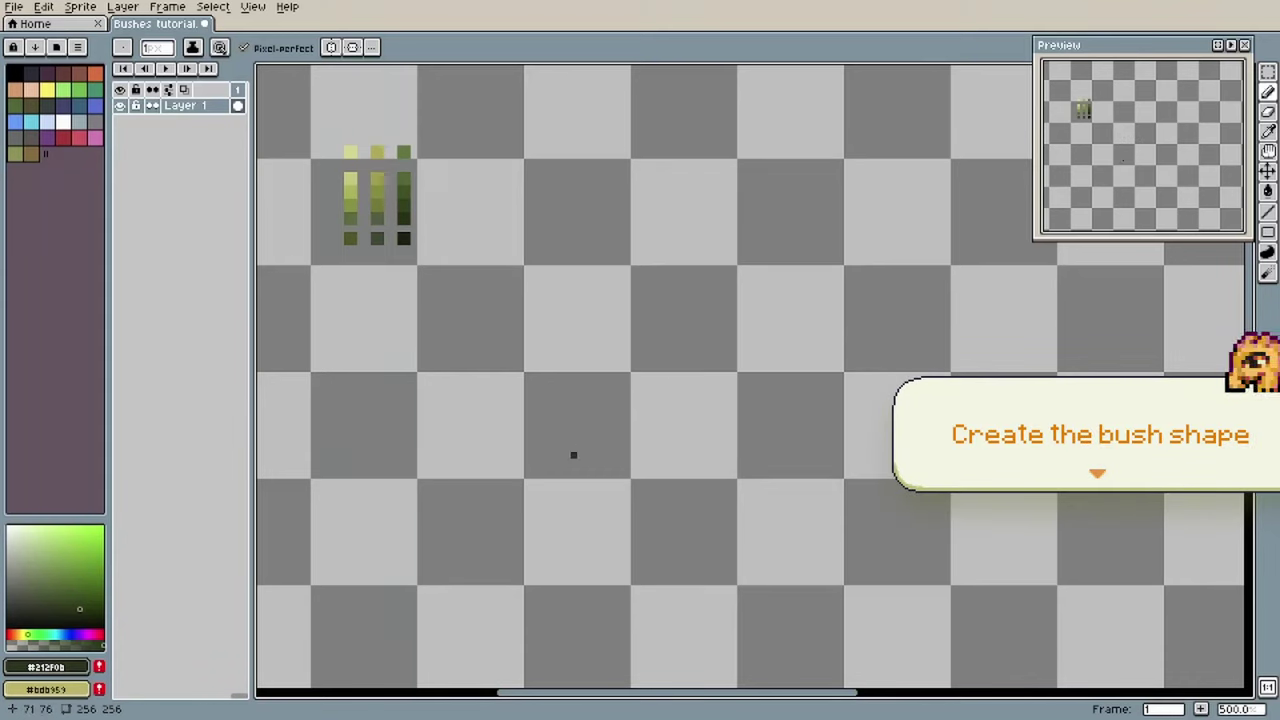
Step: Draw a closed cloud-shaped bush outline with a flat base in #212f0b and fill it with the same dark green
mouse_move(575, 476)
mouse_down()
mouse_move(546, 381)
mouse_move(536, 393)
mouse_move(547, 355)
mouse_move(601, 335)
mouse_move(589, 335)
mouse_move(594, 315)
mouse_move(648, 288)
mouse_move(682, 288)
mouse_move(727, 302)
mouse_move(760, 342)
mouse_move(813, 355)
mouse_move(834, 401)
mouse_move(820, 401)
mouse_move(834, 381)
mouse_move(827, 423)
mouse_move(792, 470)
mouse_up()
drag(566, 472, 800, 475)
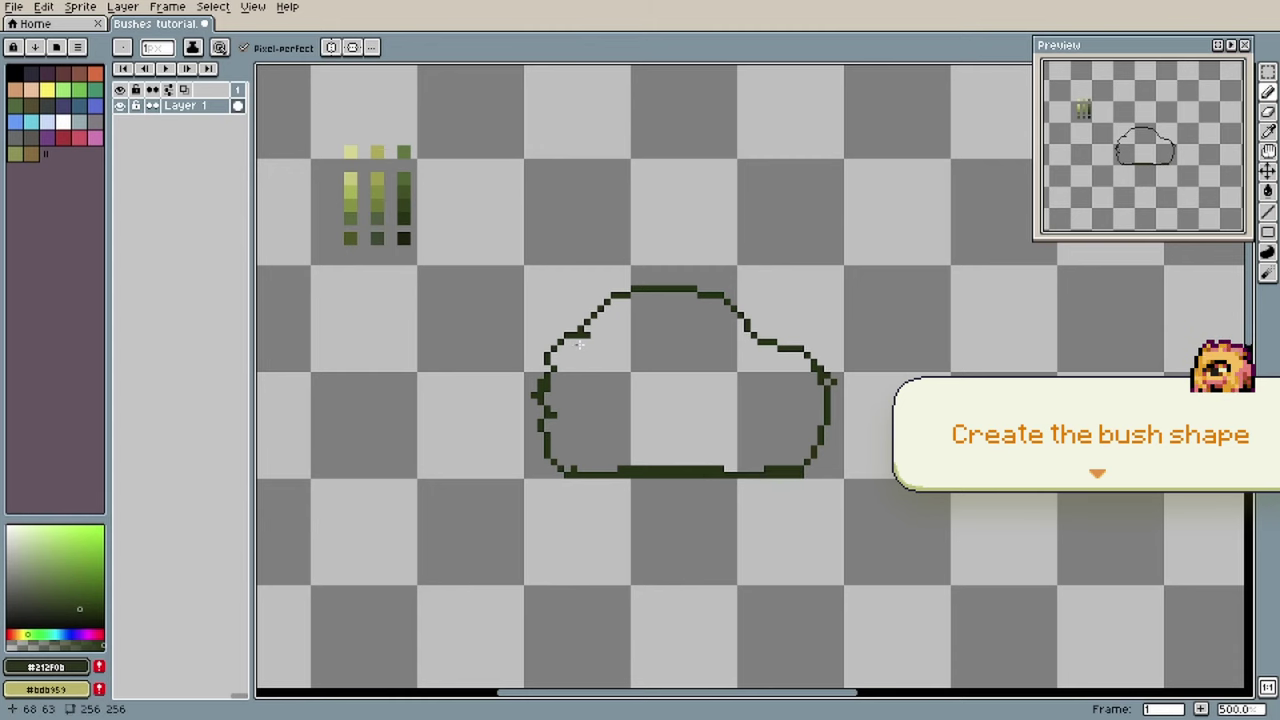
key(g)
click(668, 406)
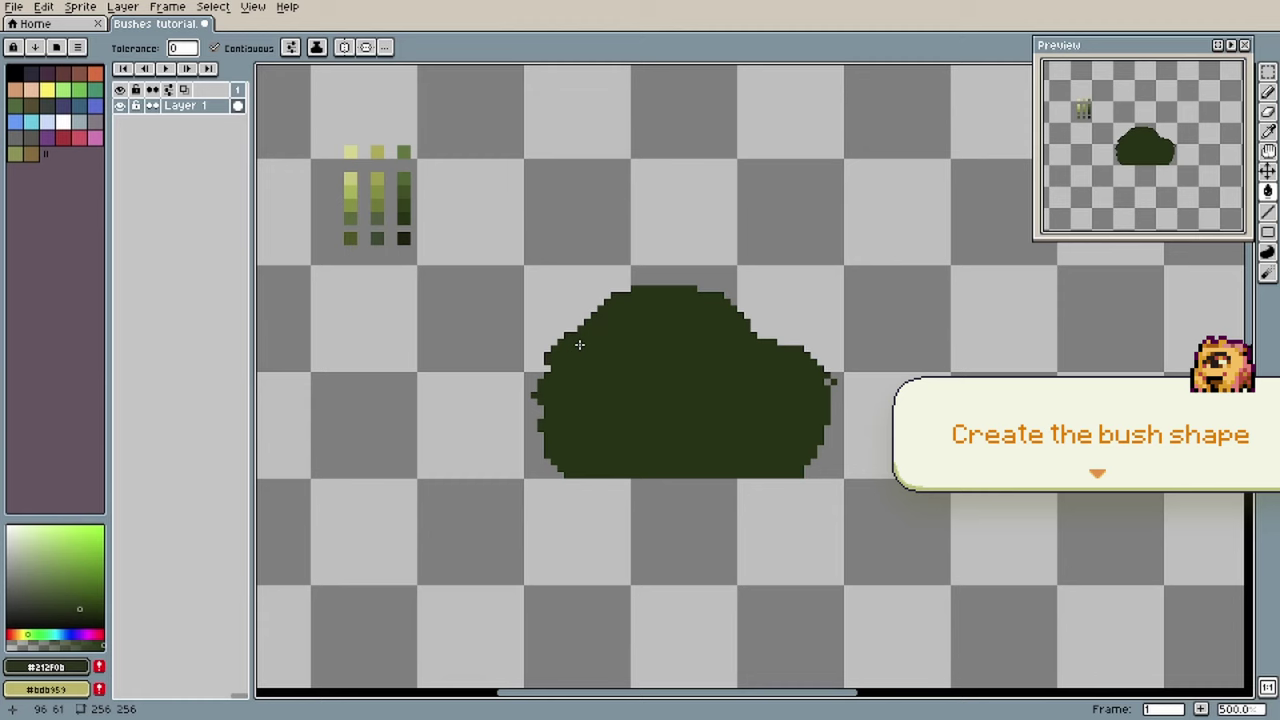
Step: Erase the stray pixels sticking out of the bush silhouette's right edge
key(b)
key(e)
drag(840, 375, 827, 375)
Step: Roughen the bush silhouette by adding small irregular leaf-like bumps along its top and sides with the Pencil tool
key(b)
drag(781, 331, 740, 302)
drag(707, 284, 627, 289)
drag(601, 302, 587, 309)
drag(577, 329, 560, 329)
drag(760, 335, 774, 334)
click(823, 456)
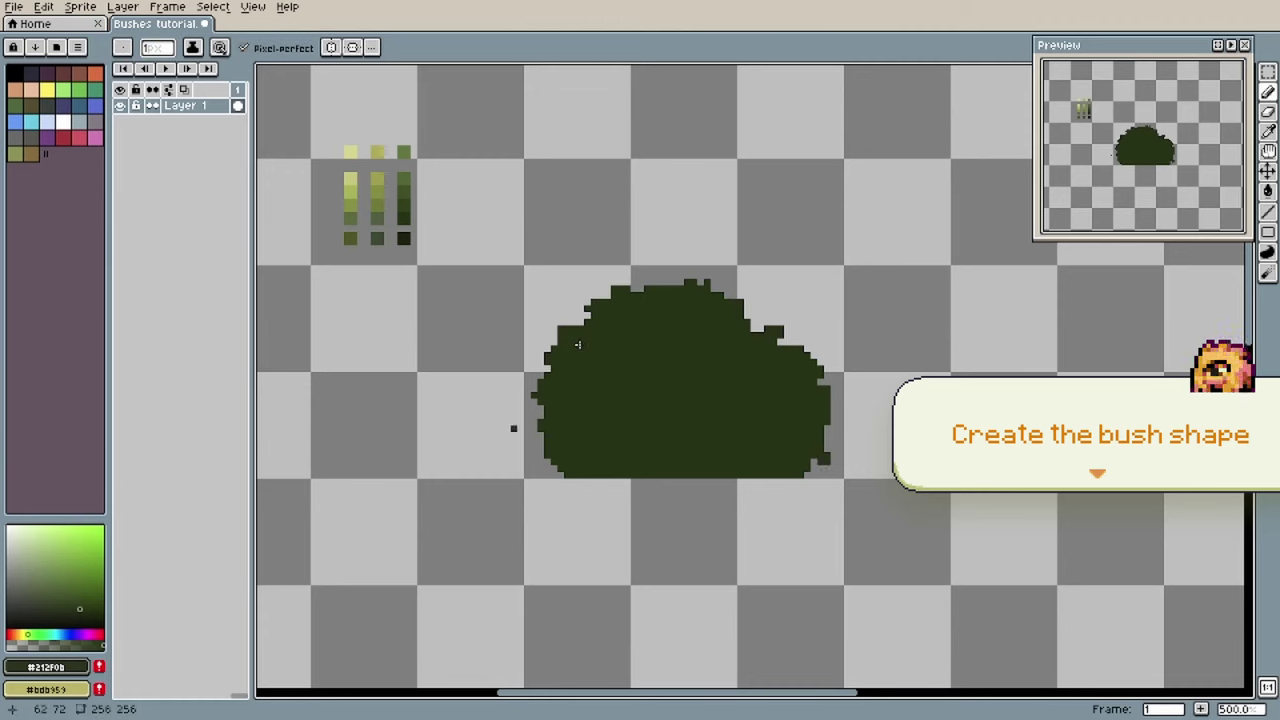
click(537, 442)
click(730, 292)
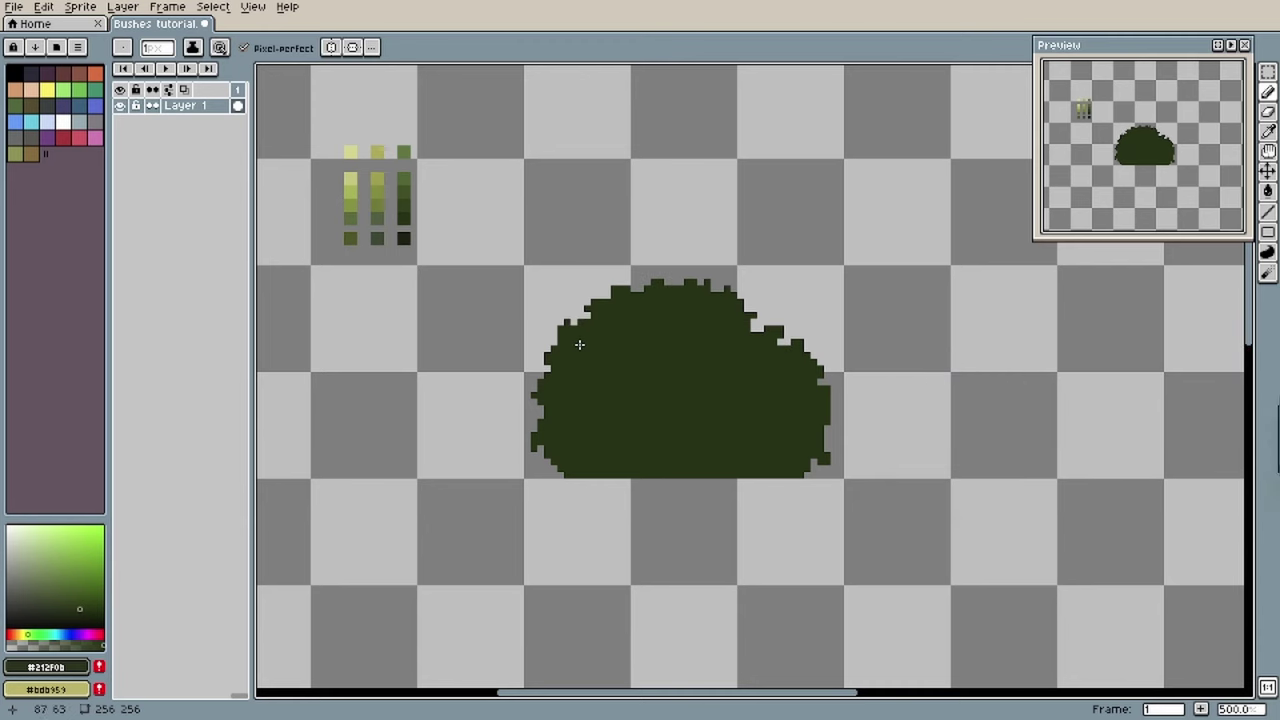
click(588, 315)
drag(747, 309, 754, 328)
click(834, 412)
click(827, 439)
click(537, 415)
key(q)
key(b)
click(661, 275)
click(607, 289)
drag(587, 302, 581, 302)
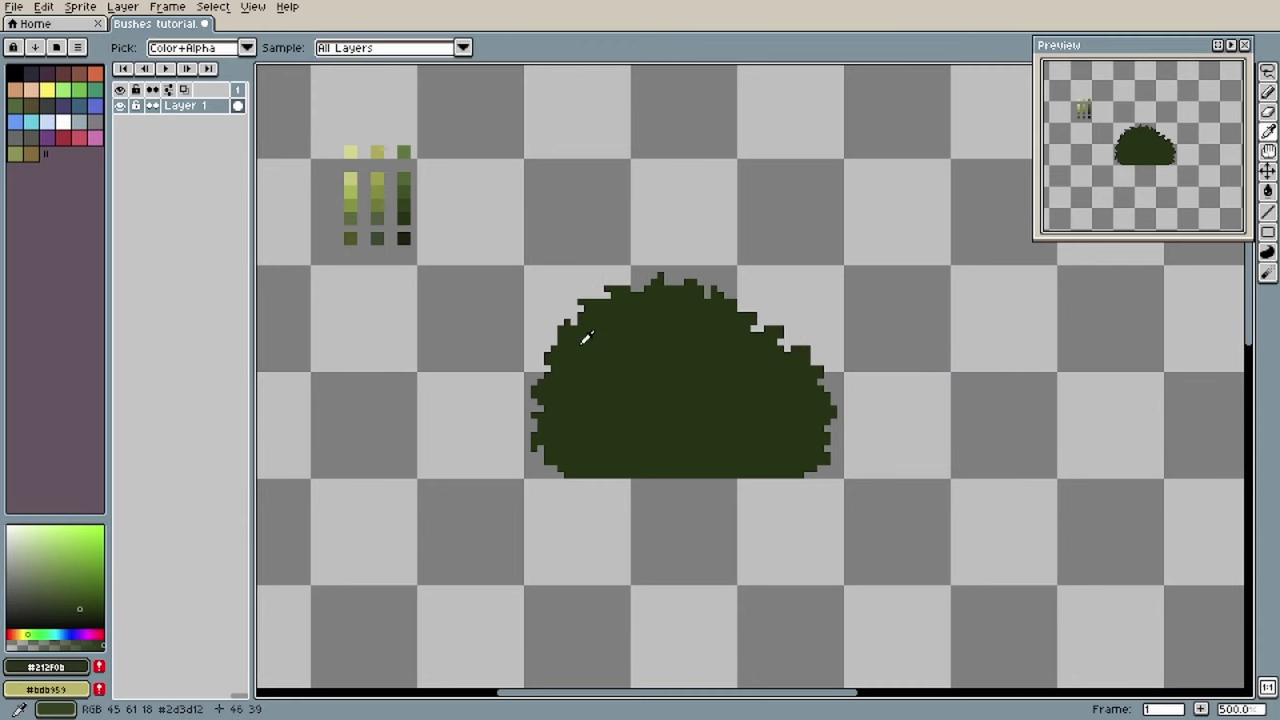
Step: Sample #2d3d12 from the palette swatches and draw a small first leaf cluster on the bush's left side
alt+click(405, 205)
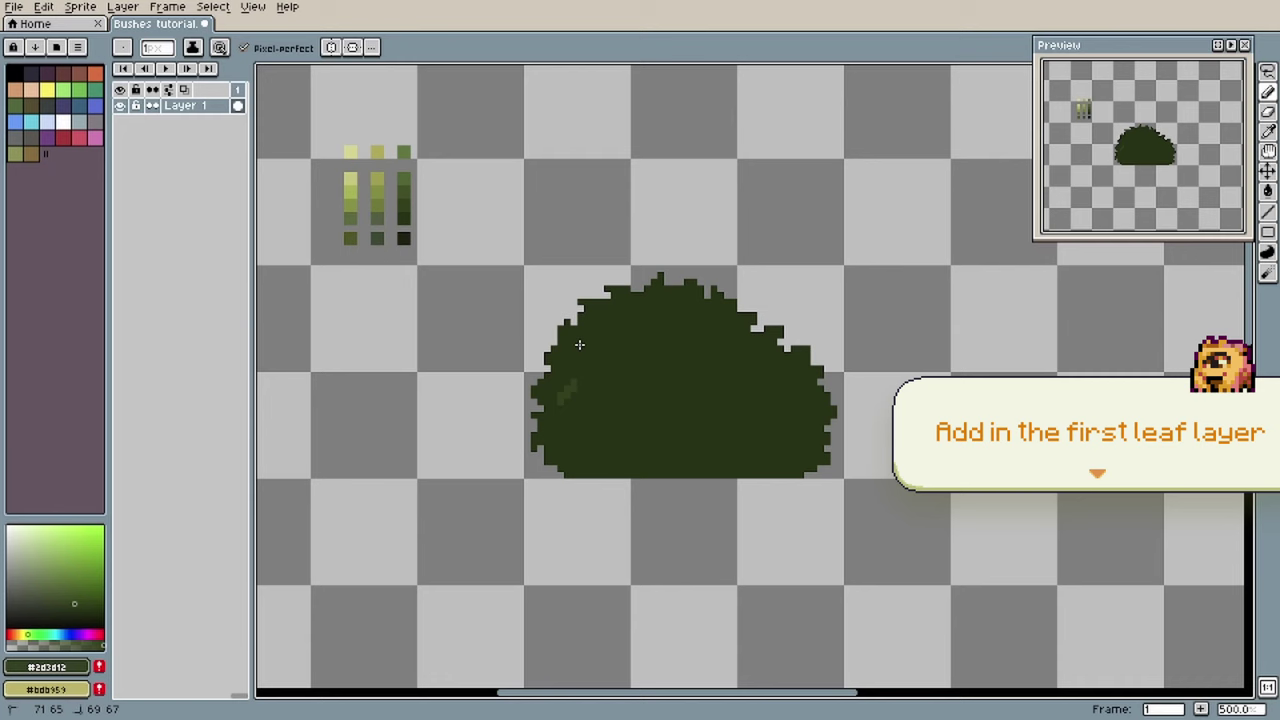
click(581, 389)
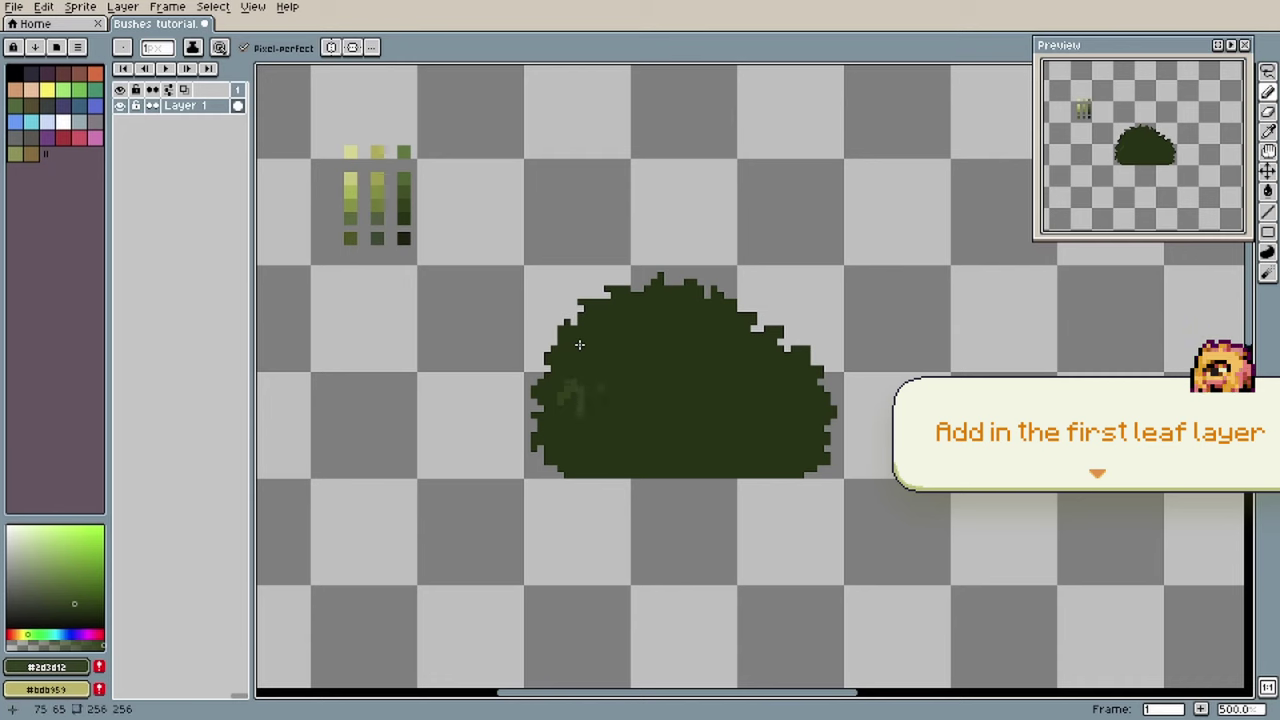
key(ctrl+z)
drag(580, 388, 587, 401)
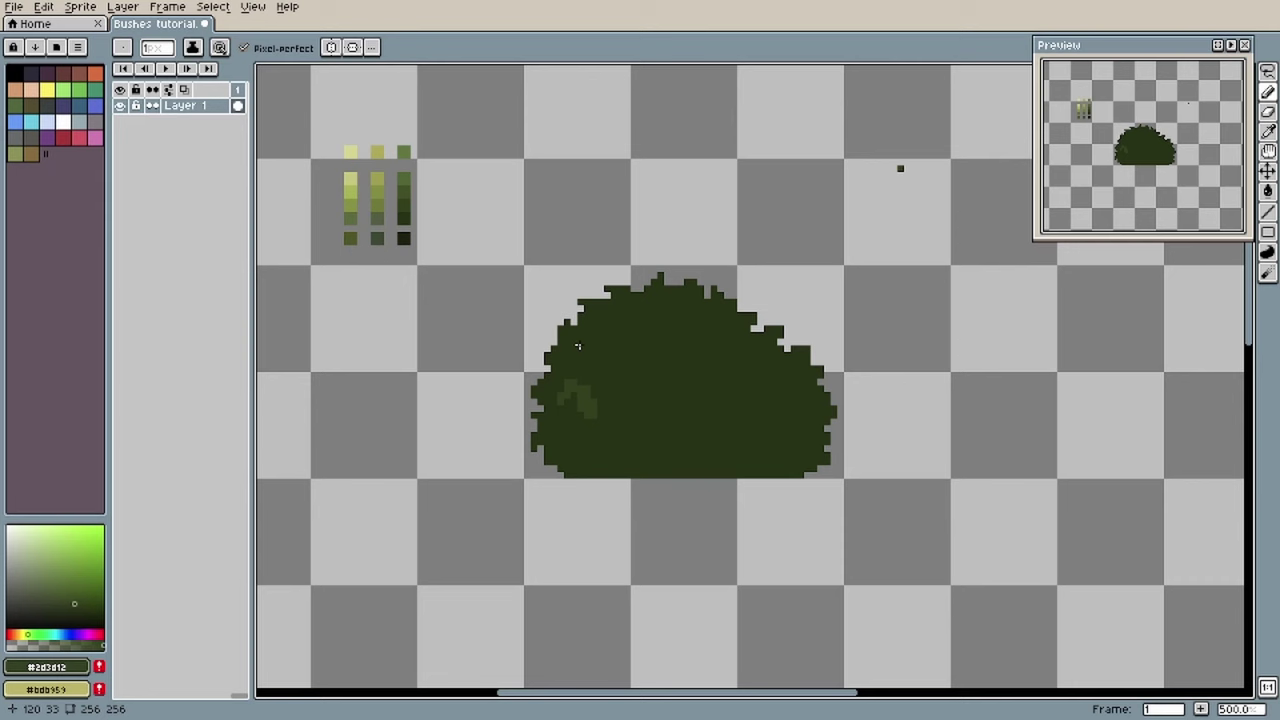
Step: Draw a ring of separate sample leaves facing different directions in the empty canvas above and right of the bush
mouse_move(890, 204)
mouse_down()
mouse_move(881, 229)
mouse_move(861, 209)
mouse_move(880, 175)
mouse_up()
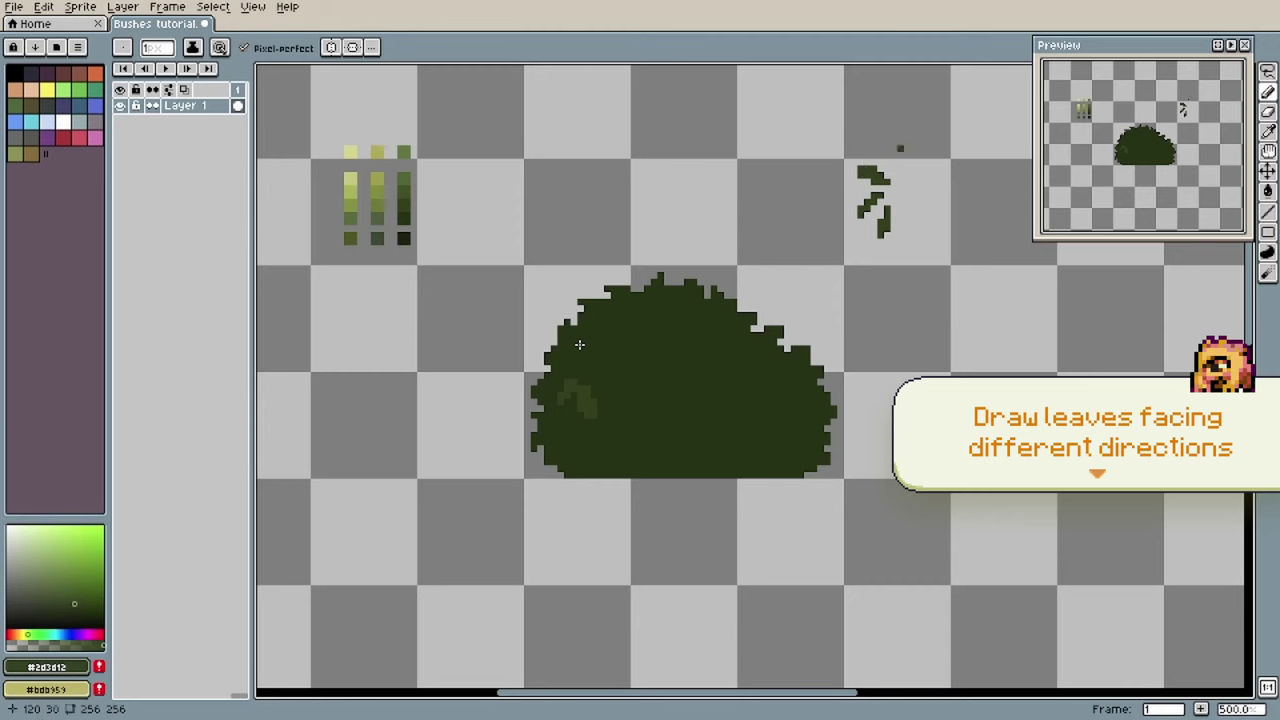
mouse_move(906, 148)
mouse_down()
mouse_move(898, 170)
mouse_move(907, 155)
mouse_move(949, 189)
mouse_move(927, 215)
mouse_up()
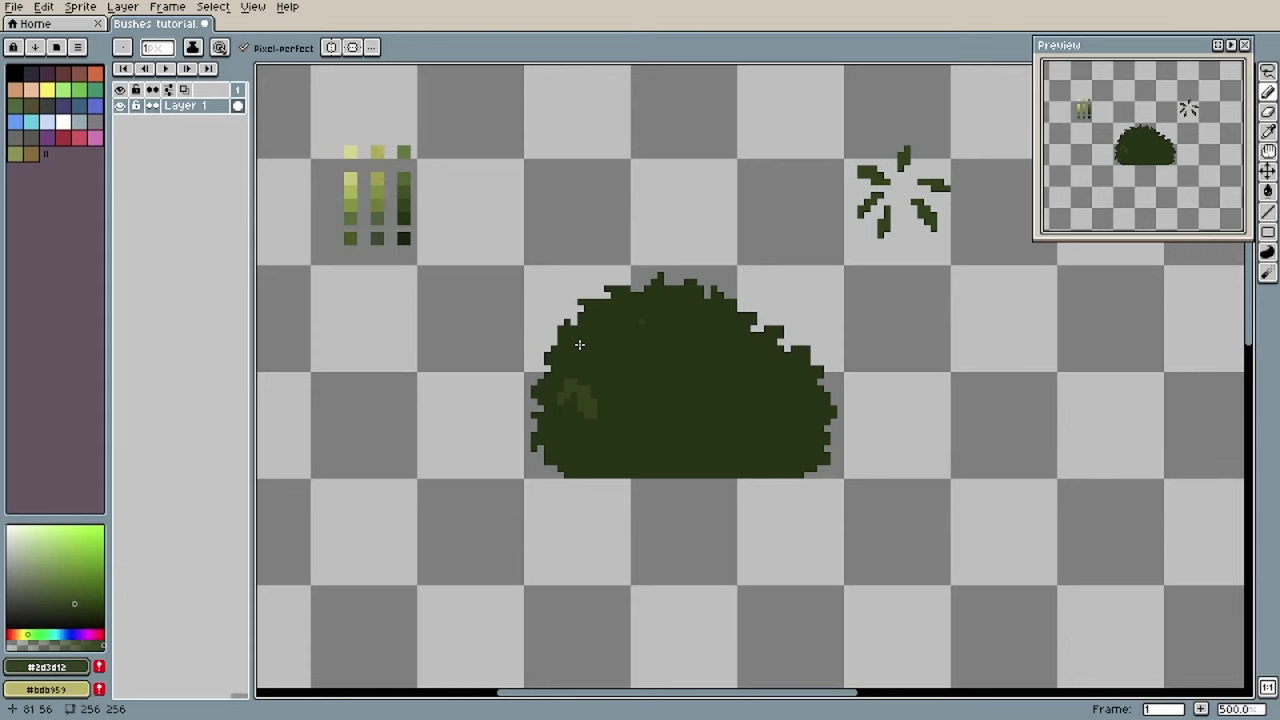
Step: Draw more #2d3d12 leaf clusters, angled in different directions, across the left, middle and right of the bush
mouse_move(627, 422)
mouse_down()
mouse_move(641, 402)
mouse_move(654, 415)
mouse_up()
mouse_move(561, 355)
mouse_down()
mouse_move(561, 375)
mouse_move(567, 362)
mouse_up()
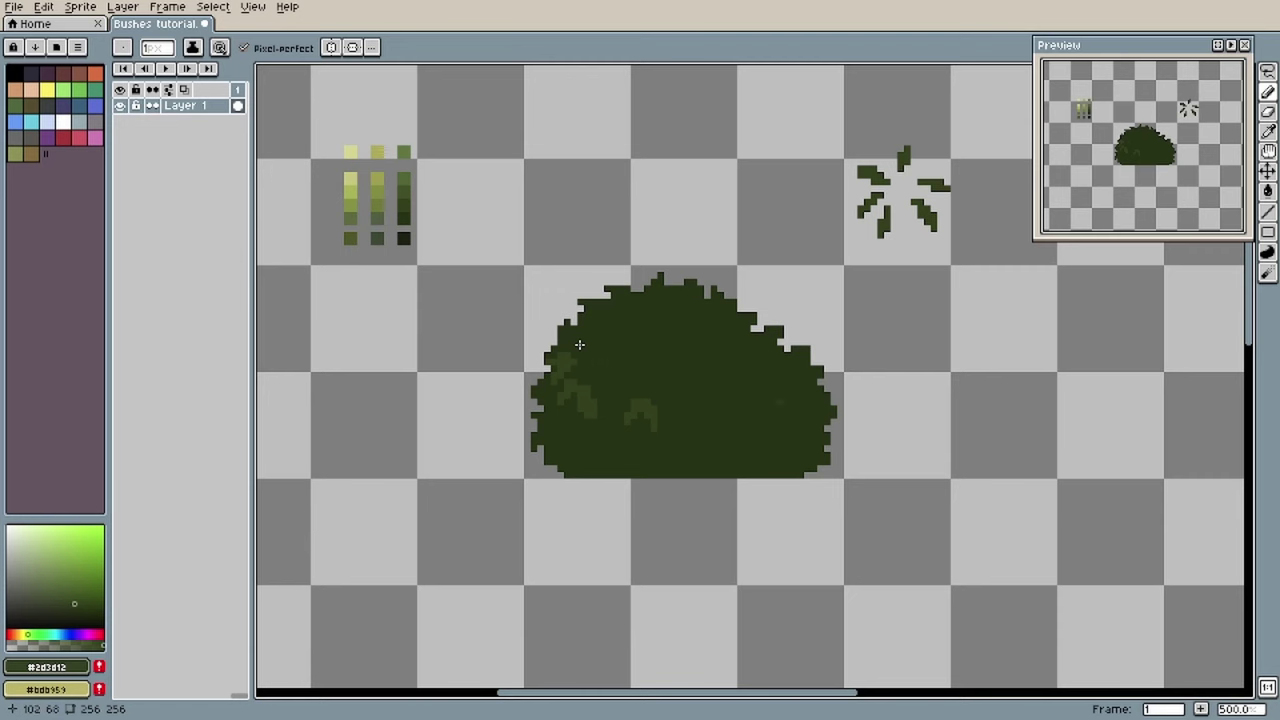
drag(795, 382, 803, 391)
drag(579, 344, 579, 344)
drag(579, 344, 579, 344)
drag(714, 375, 694, 408)
mouse_move(720, 382)
mouse_down()
mouse_move(727, 408)
mouse_move(681, 395)
mouse_up()
mouse_move(707, 370)
mouse_down()
mouse_move(714, 385)
mouse_move(734, 382)
mouse_up()
drag(579, 344, 592, 394)
mouse_move(600, 382)
mouse_down()
mouse_move(580, 375)
mouse_move(620, 394)
mouse_up()
mouse_move(627, 370)
mouse_down()
mouse_move(640, 387)
mouse_move(594, 362)
mouse_up()
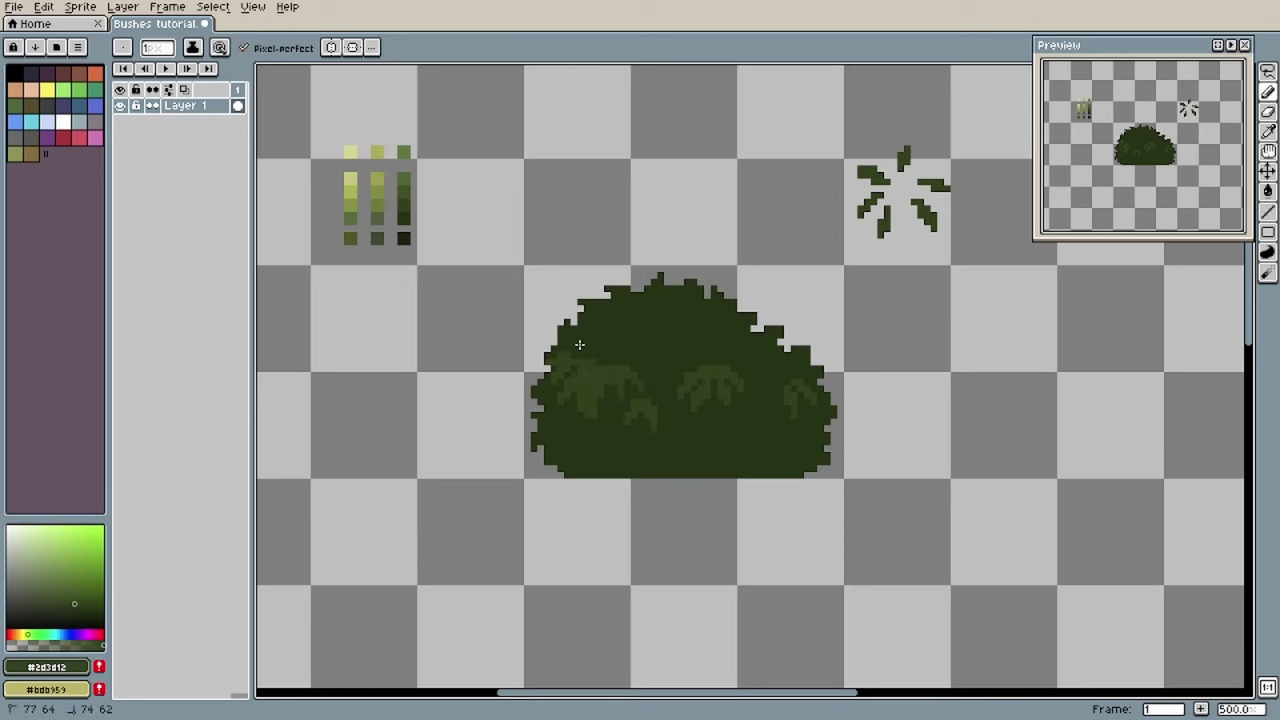
Step: Connect the leaf clusters with a line across the bush and fill the area above it with #2d3d12
drag(674, 362, 661, 388)
mouse_move(761, 356)
mouse_down()
mouse_move(740, 370)
mouse_move(747, 355)
mouse_up()
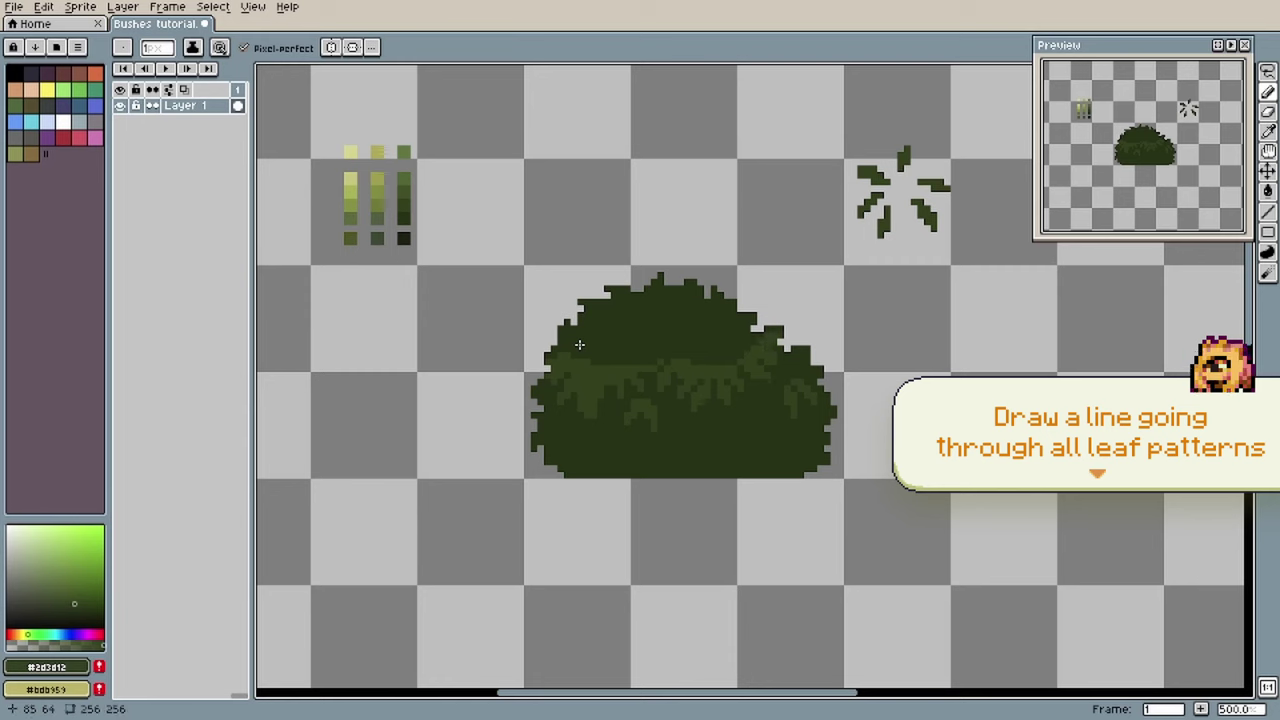
key(g)
click(579, 344)
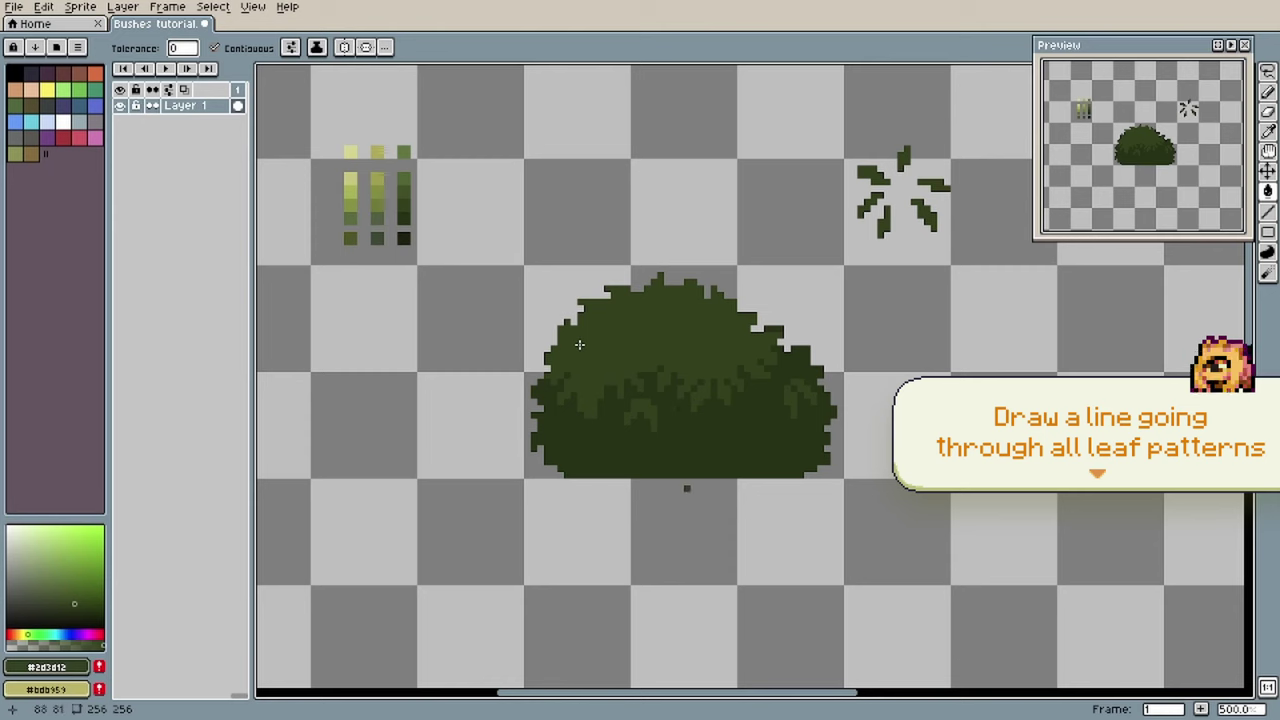
Step: Add more #2d3d12 leaves below the first leaf layer and along the bush's left and right edges
key(b)
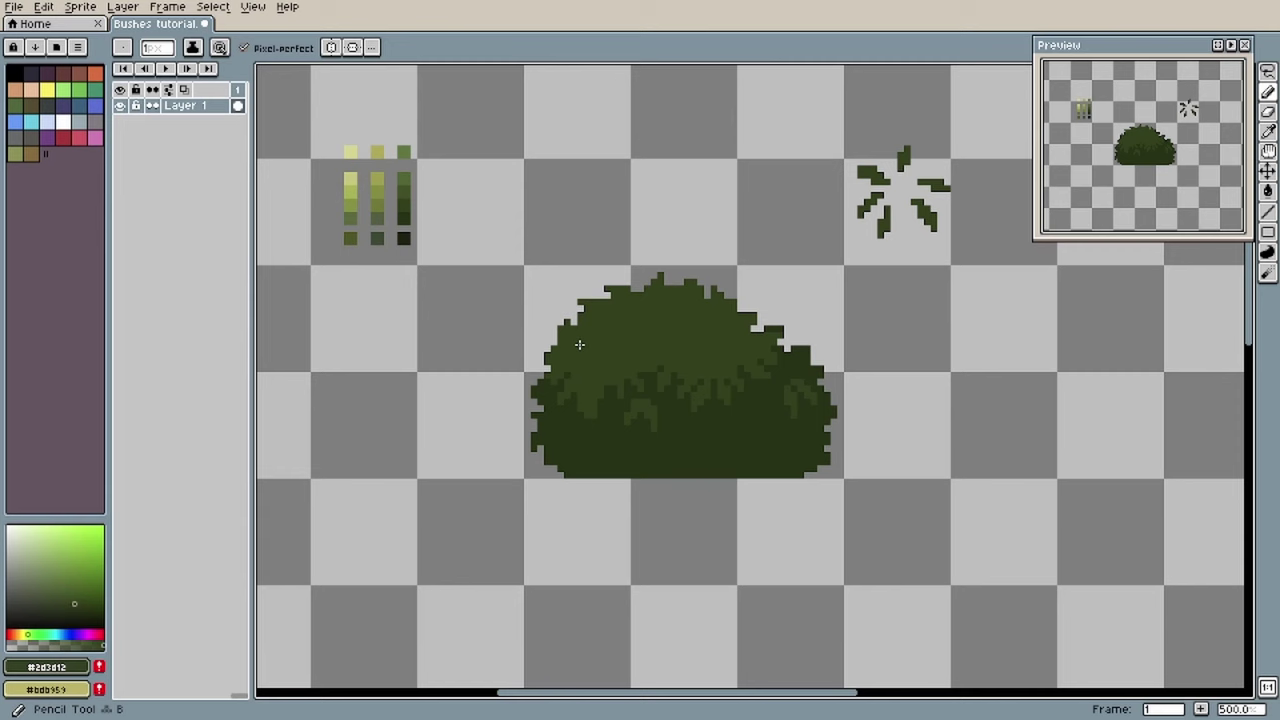
drag(561, 422, 554, 435)
drag(574, 429, 567, 442)
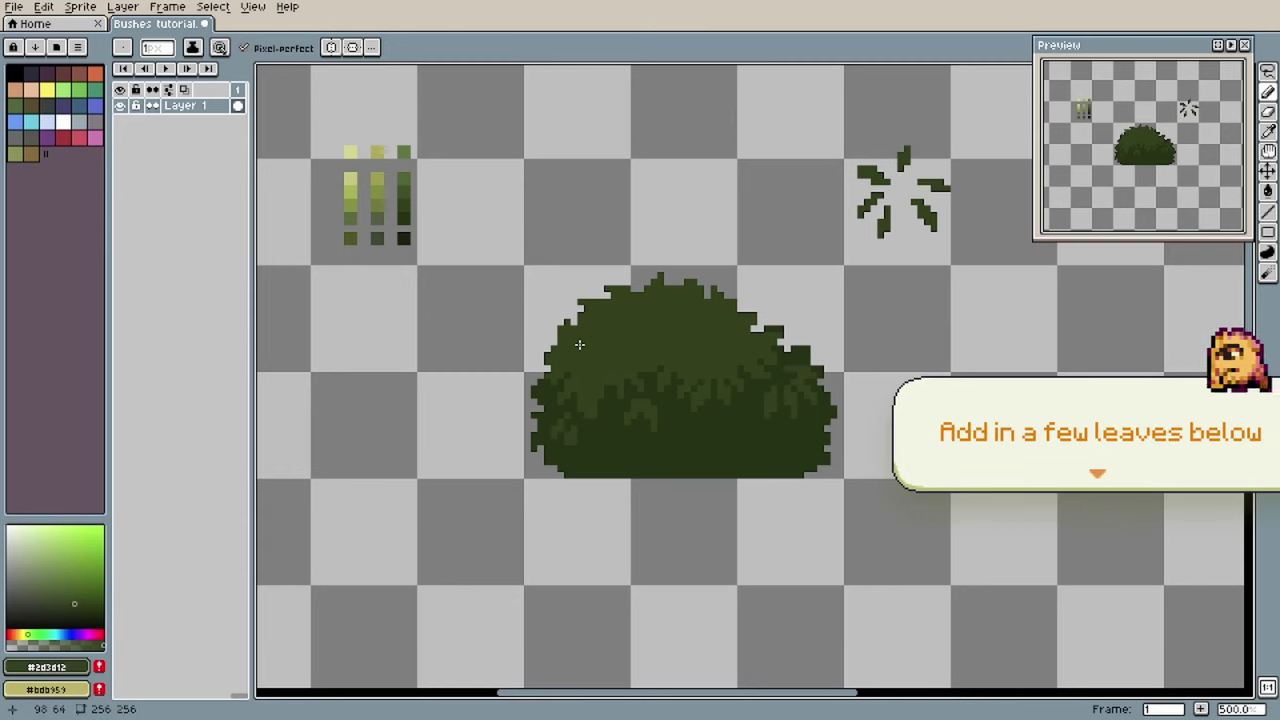
drag(547, 382, 536, 402)
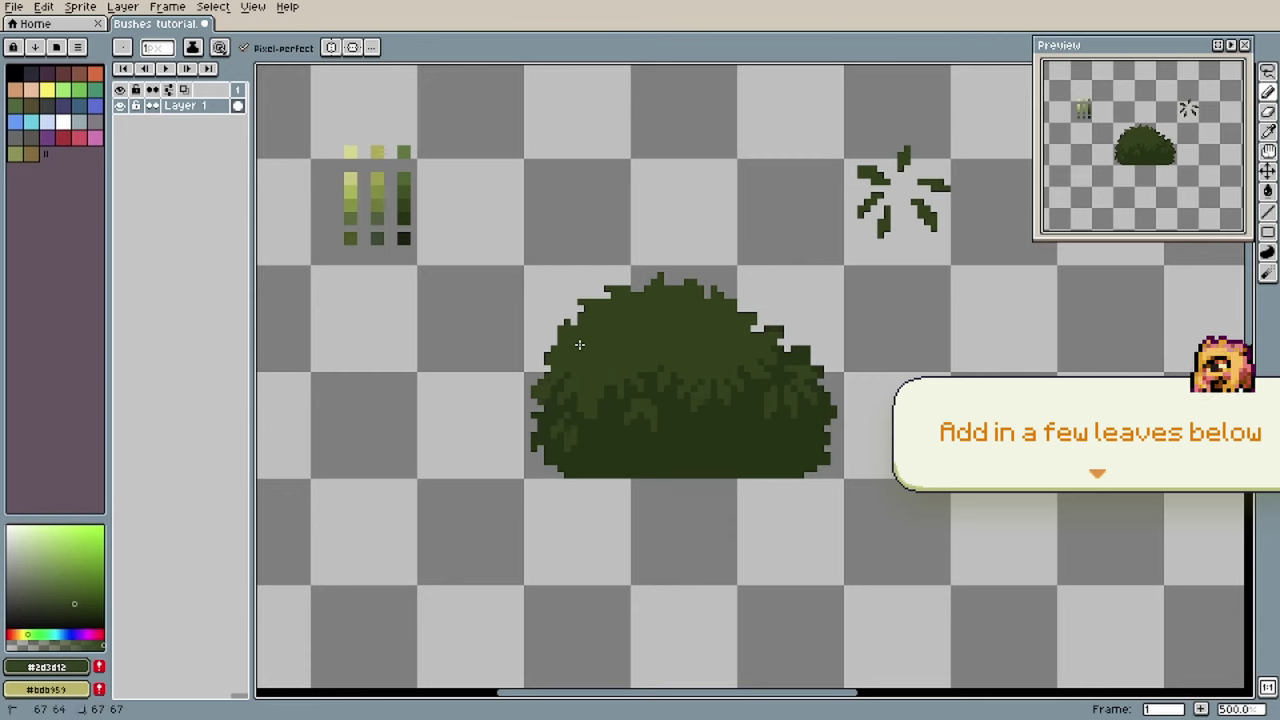
drag(791, 362, 821, 349)
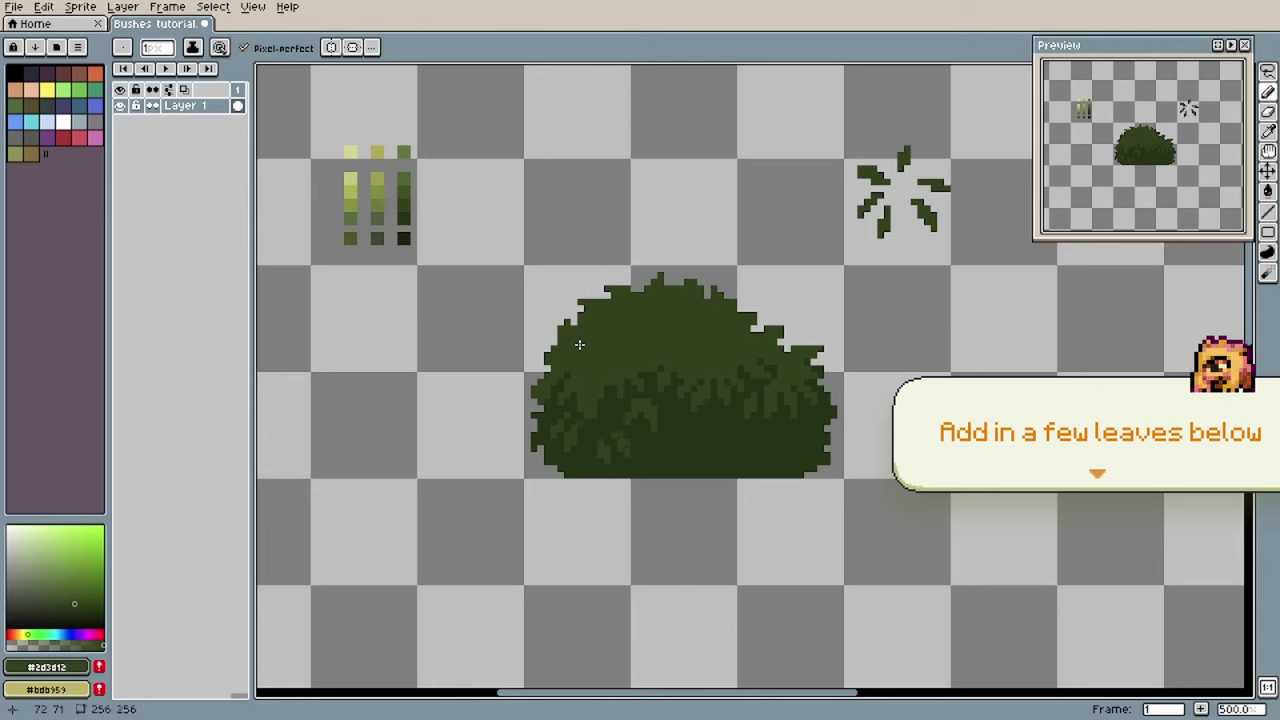
click(787, 329)
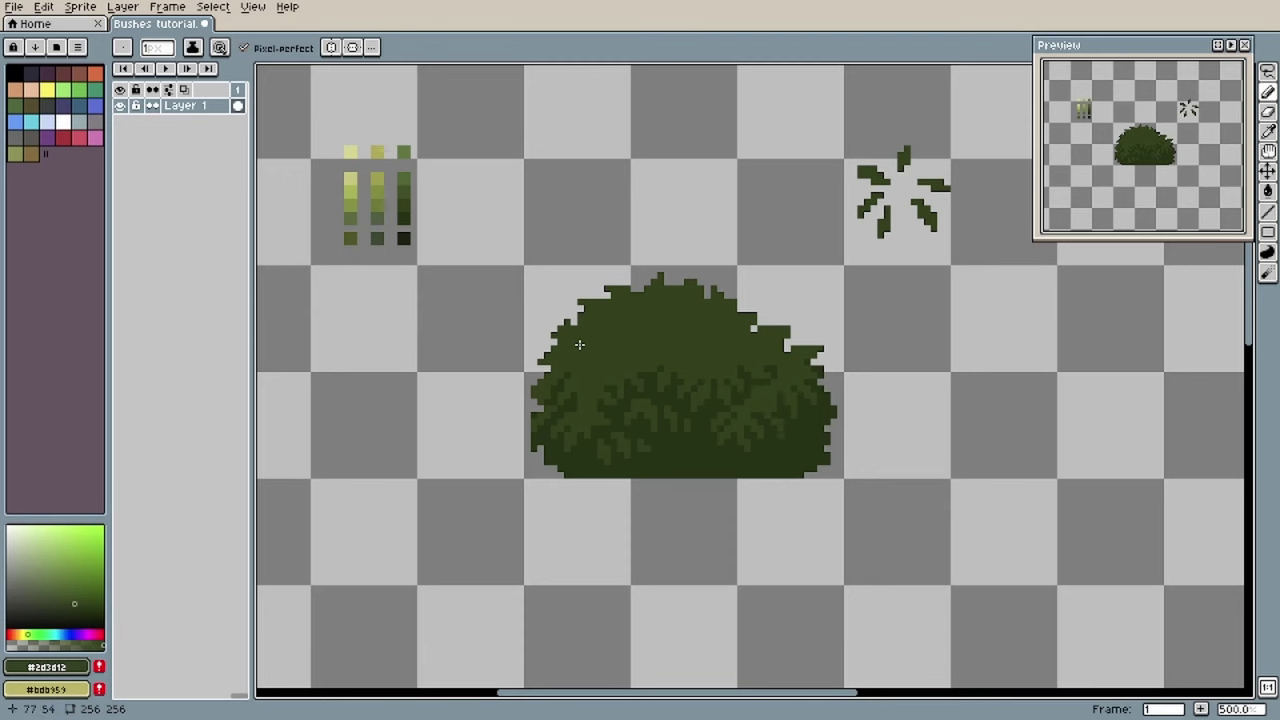
Step: Build a second leaf layer in #3d4f1c across the bush's middle and left side, and fill the crown above it
alt+click(580, 345)
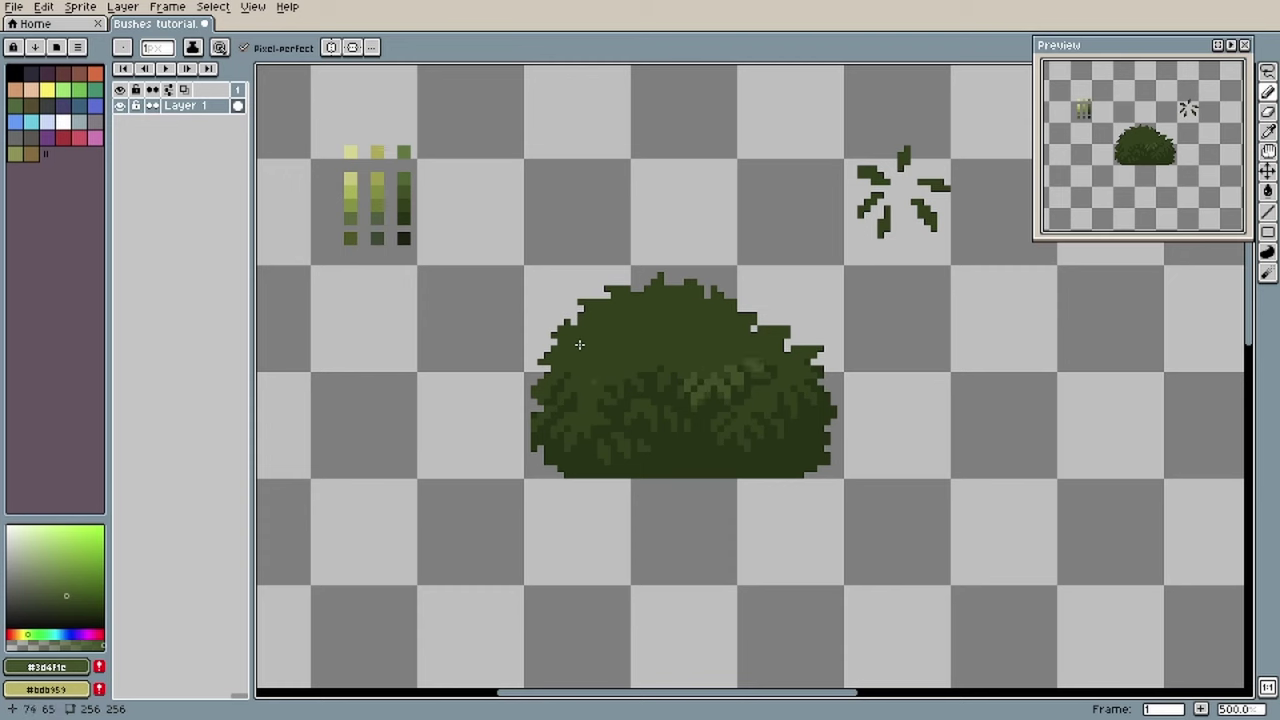
drag(573, 427, 567, 441)
drag(597, 416, 608, 429)
key(ctrl+z)
mouse_move(587, 383)
mouse_down()
mouse_move(579, 395)
mouse_move(607, 397)
mouse_up()
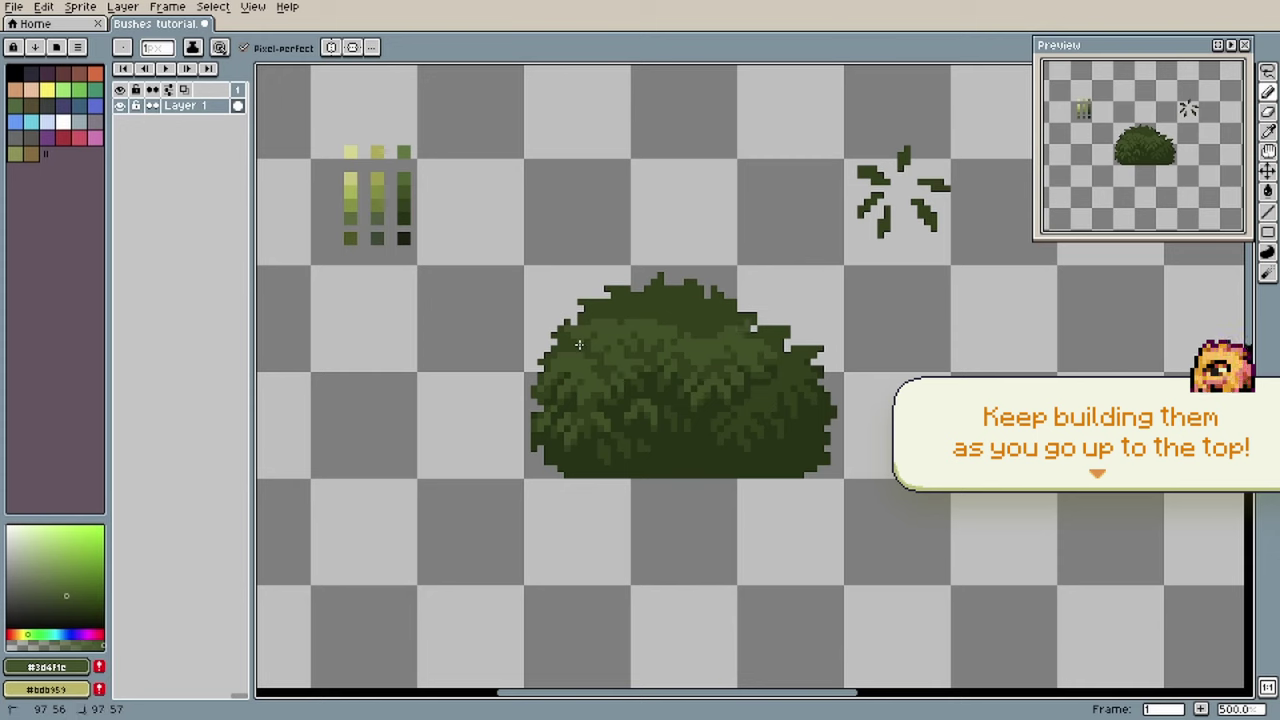
key(g)
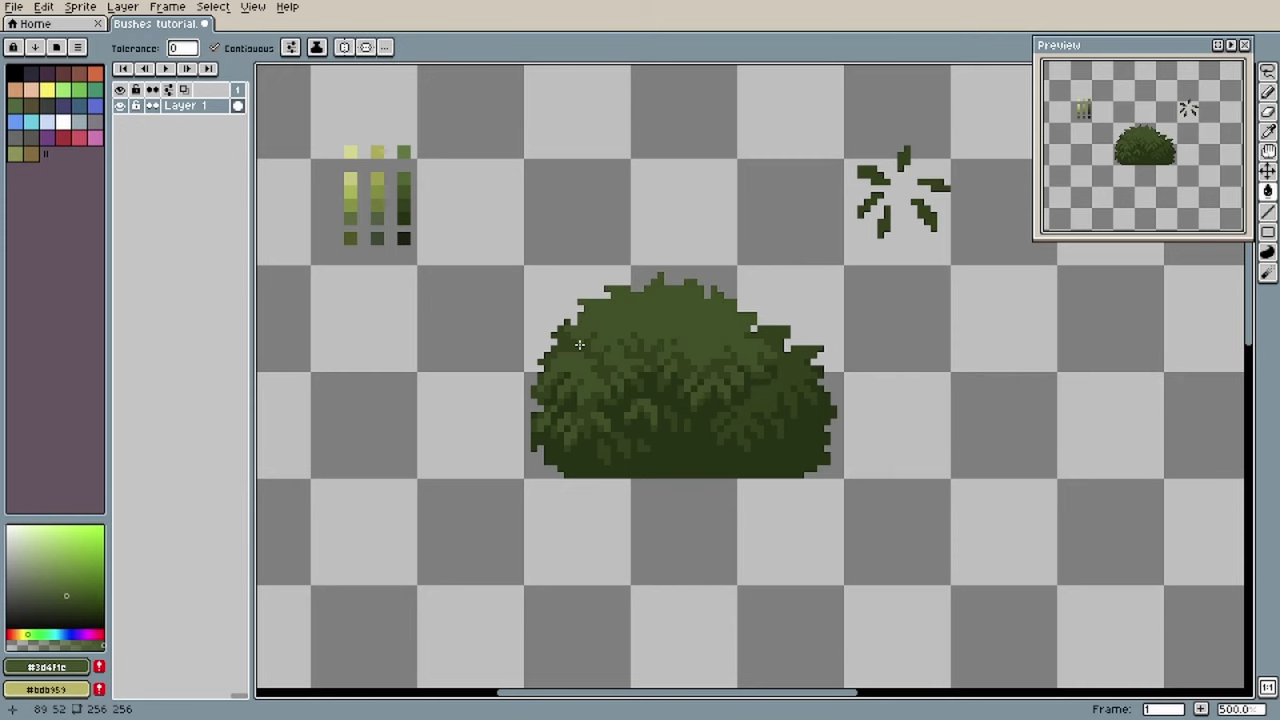
Step: Extend the #3d4f1c leaves over the bush's right side, touching up between them with the darker #2d3d12
key(b)
alt+click(574, 344)
alt+click(579, 345)
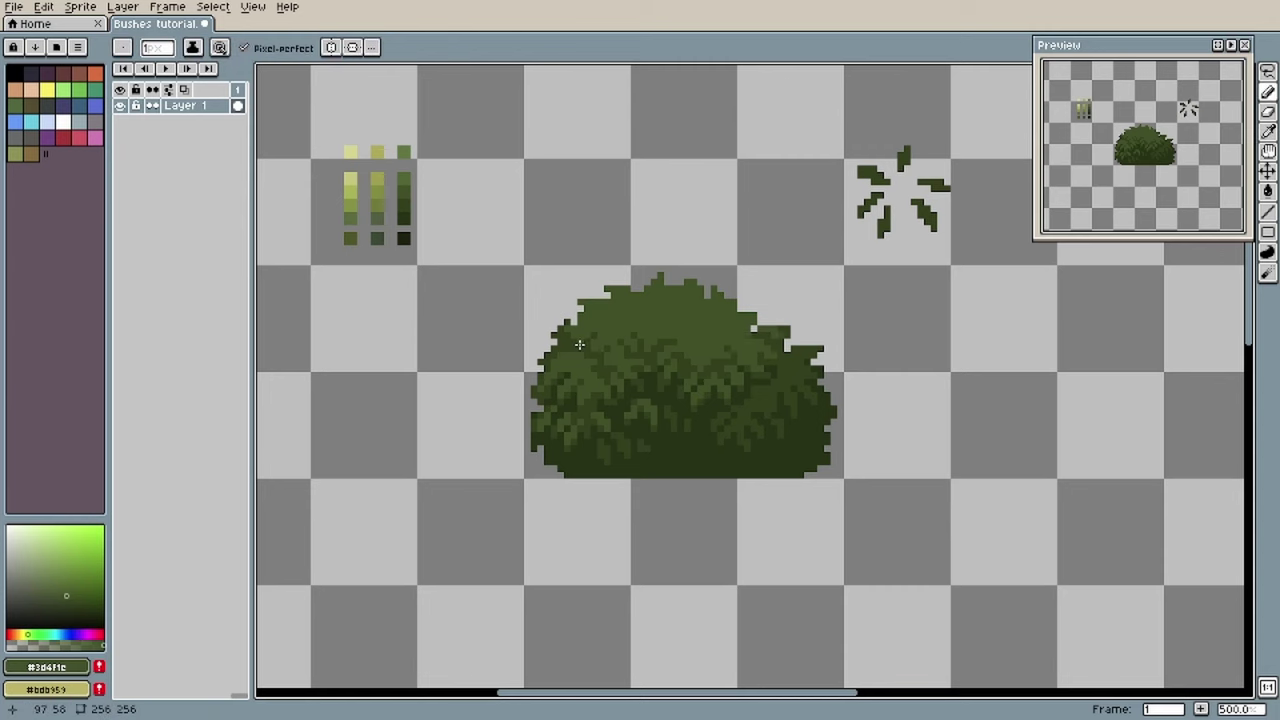
key(ctrl+z)
drag(754, 409, 754, 416)
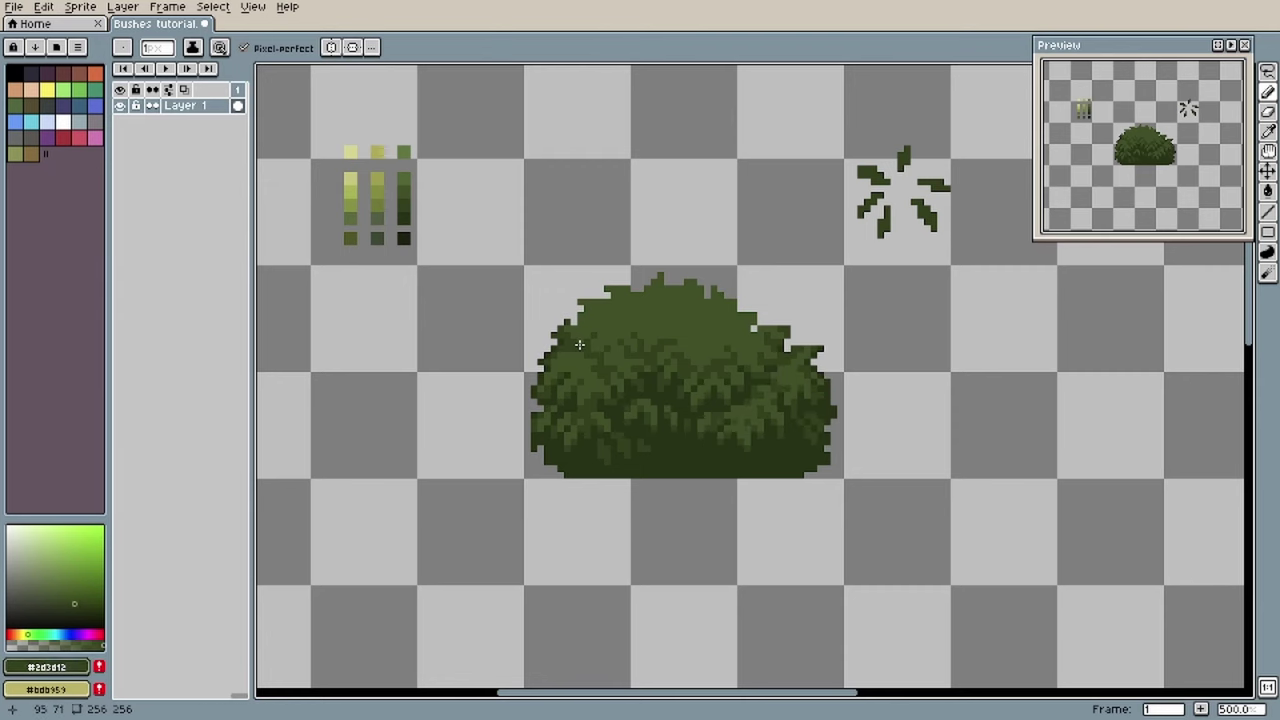
Step: Draw the top leaf layer in #50662b across the bush's upper part and fill the crown above it
key(i)
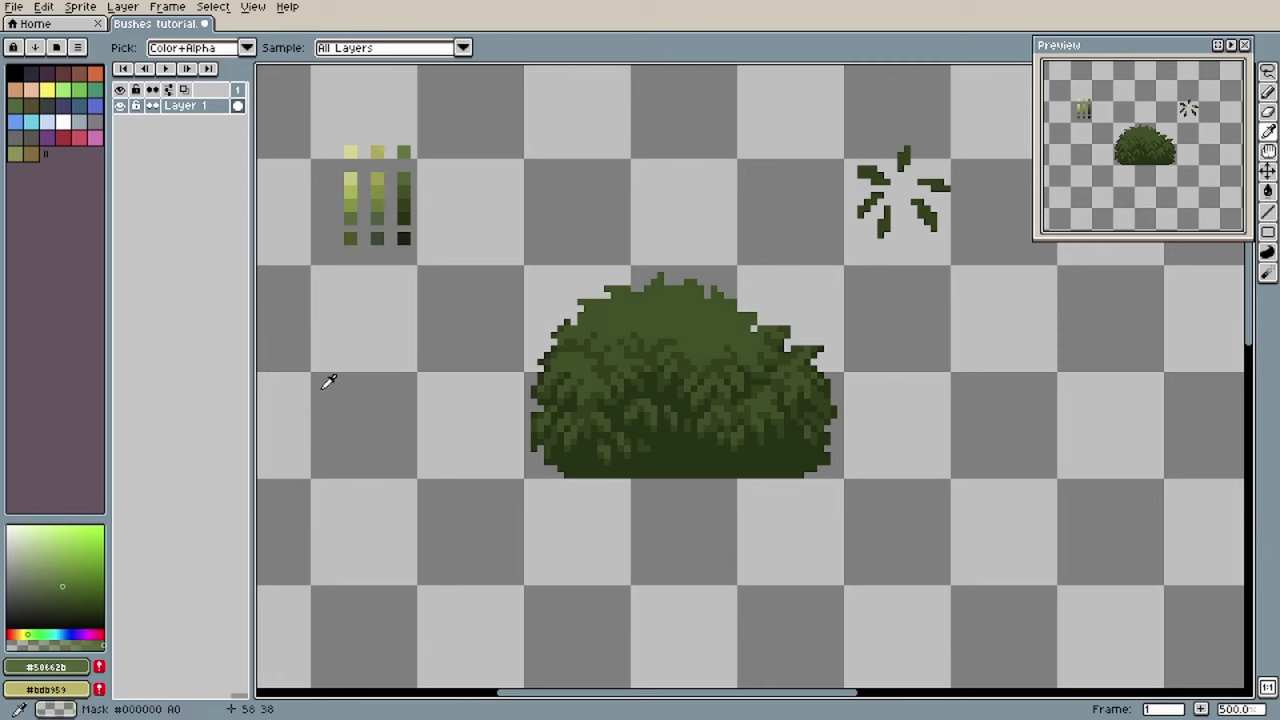
key(b)
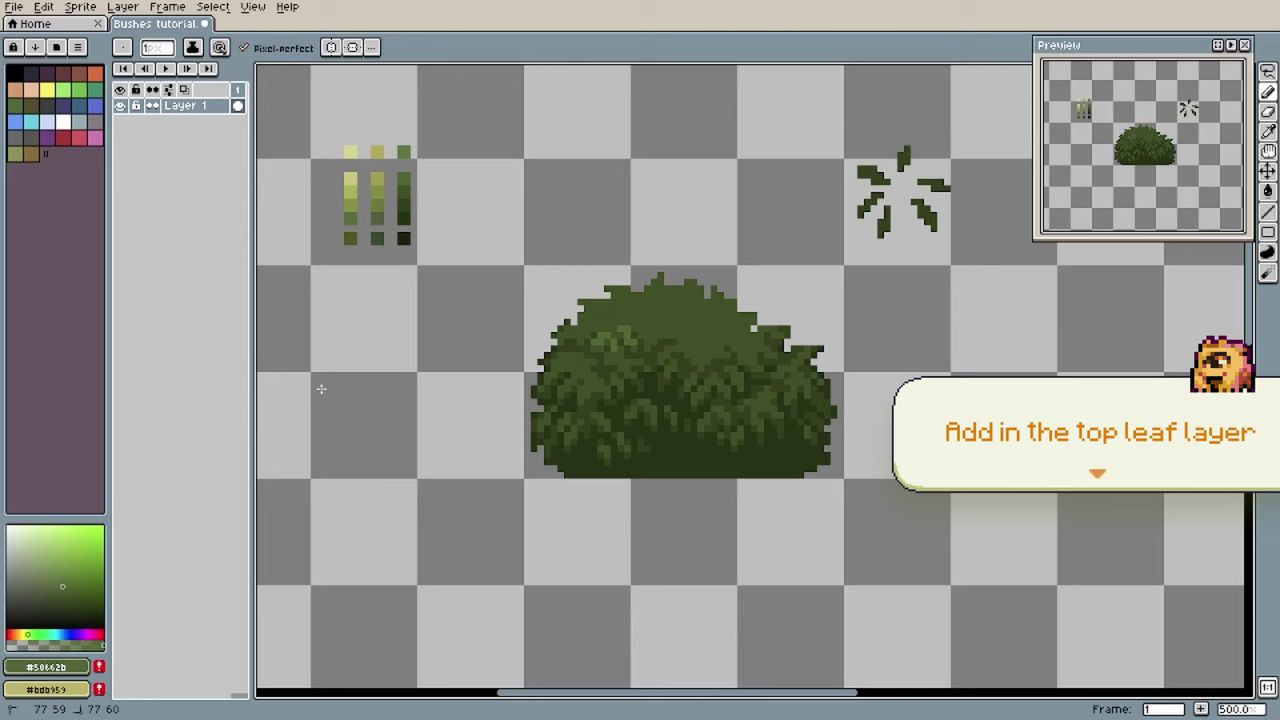
key(ctrl+z)
mouse_move(637, 323)
mouse_down()
mouse_move(647, 336)
mouse_move(567, 337)
mouse_up()
mouse_move(754, 347)
mouse_down()
mouse_move(741, 362)
mouse_move(768, 349)
mouse_up()
mouse_move(660, 348)
mouse_down()
mouse_move(674, 357)
mouse_move(668, 375)
mouse_up()
drag(694, 375, 688, 382)
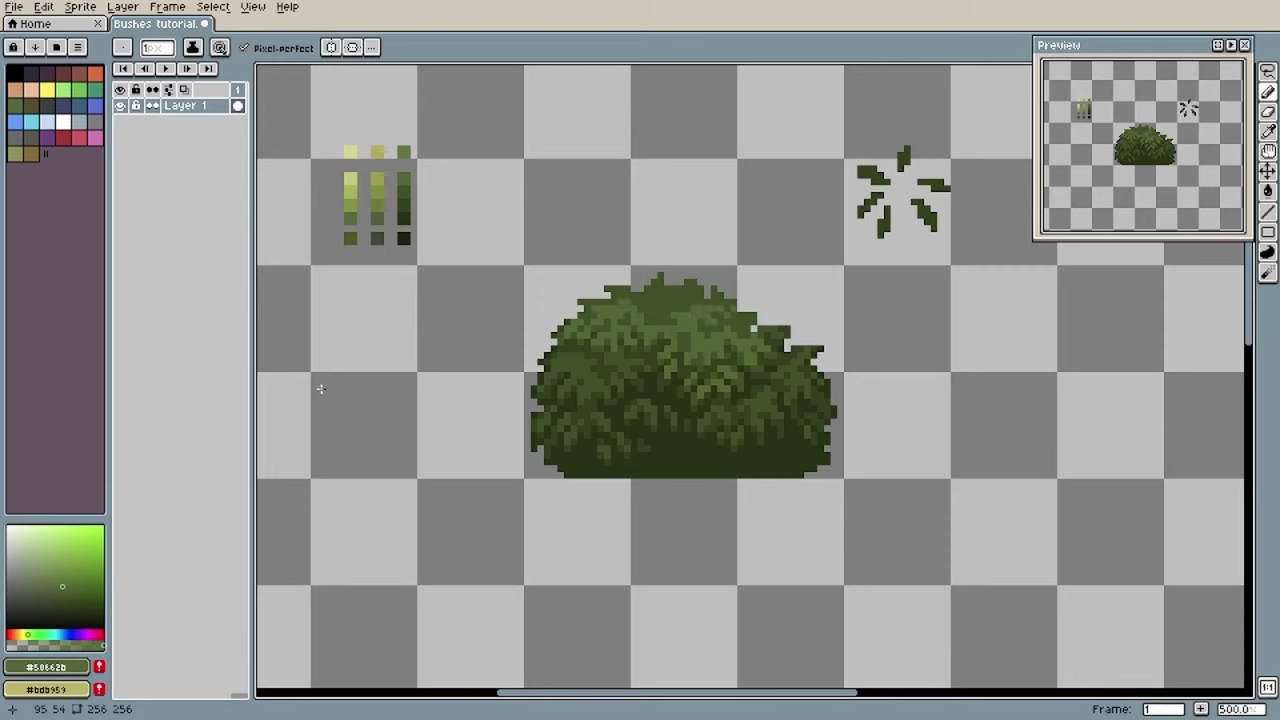
key(g)
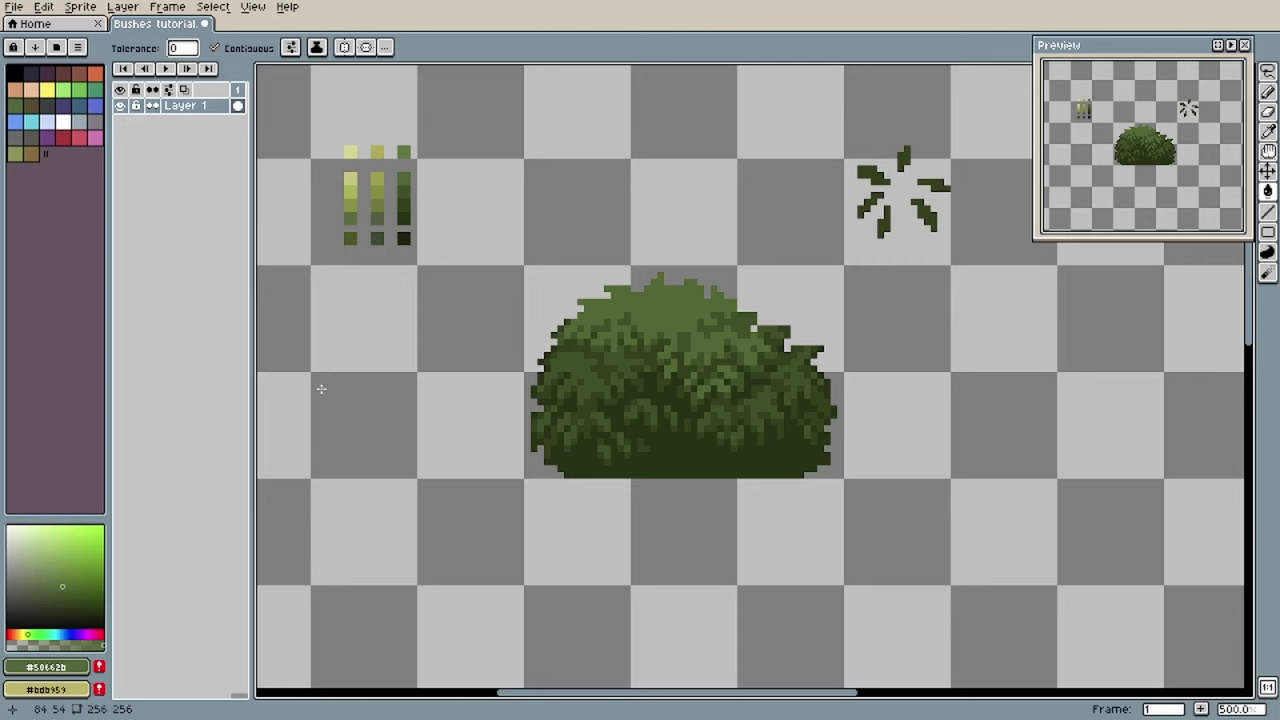
Step: Draw #3d4f1c leaf gaps in the light leaves across the crown's left part
key(i)
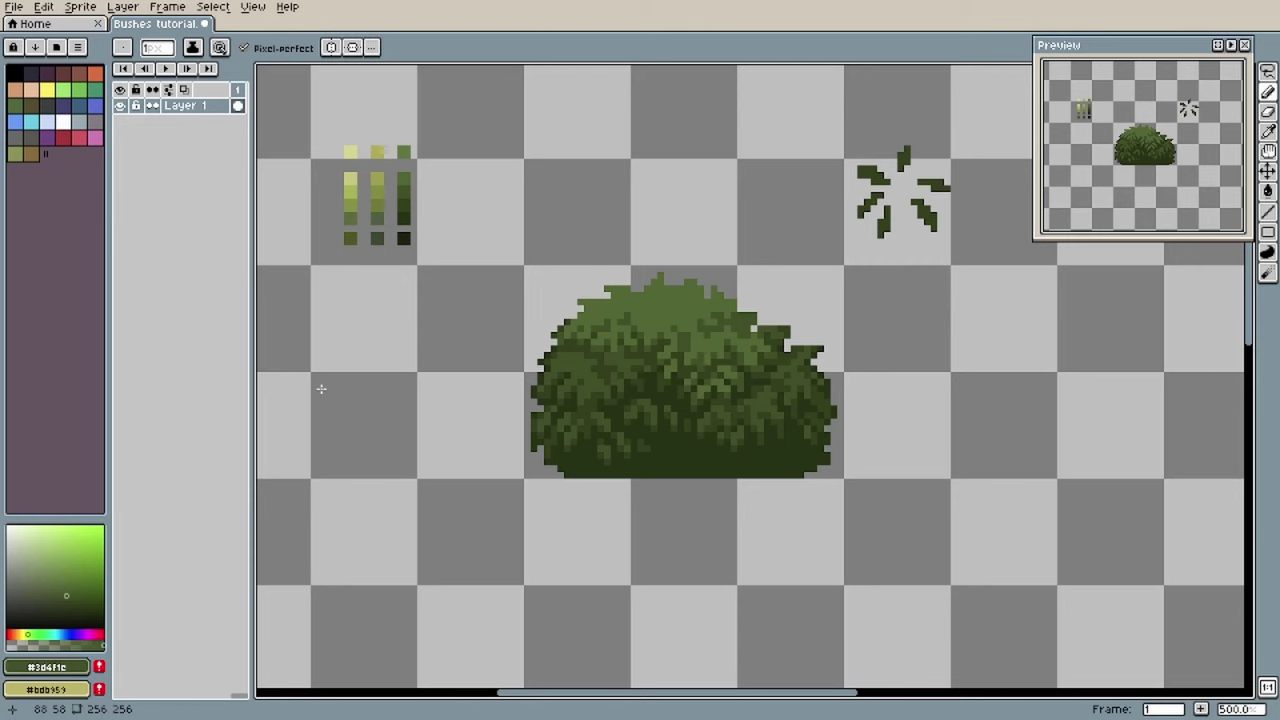
click(328, 381)
key(b)
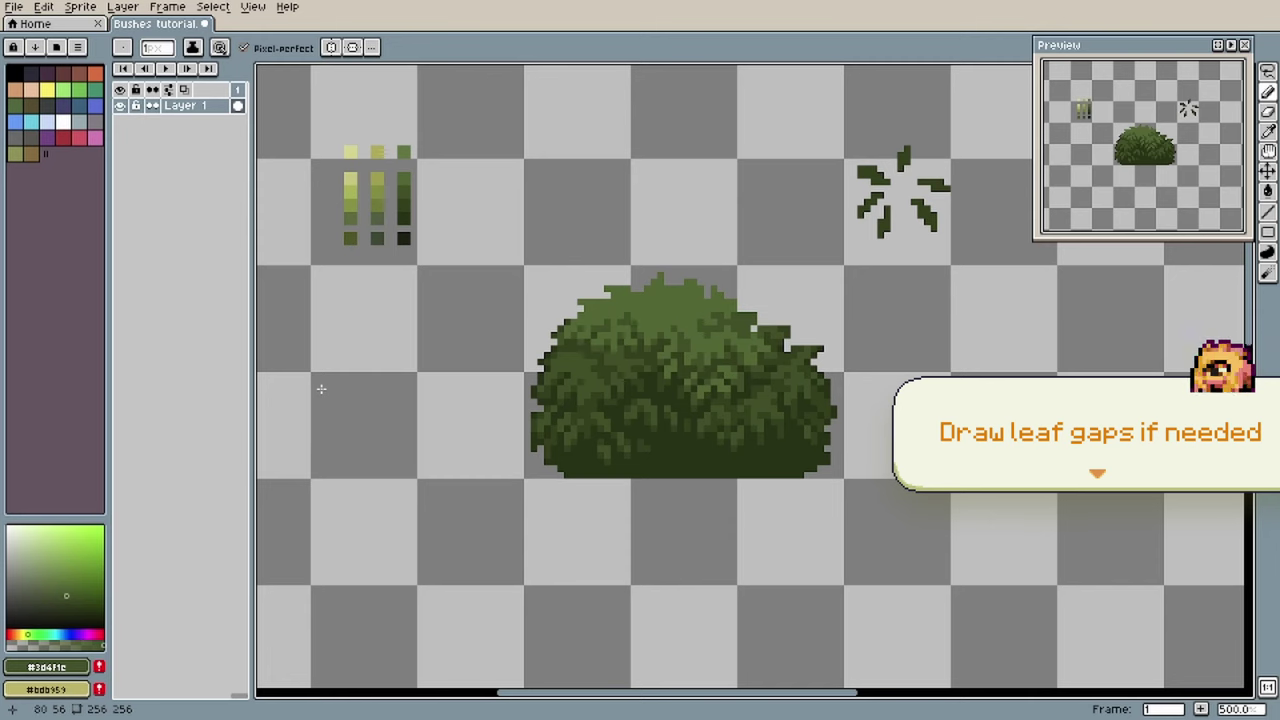
alt+click(321, 388)
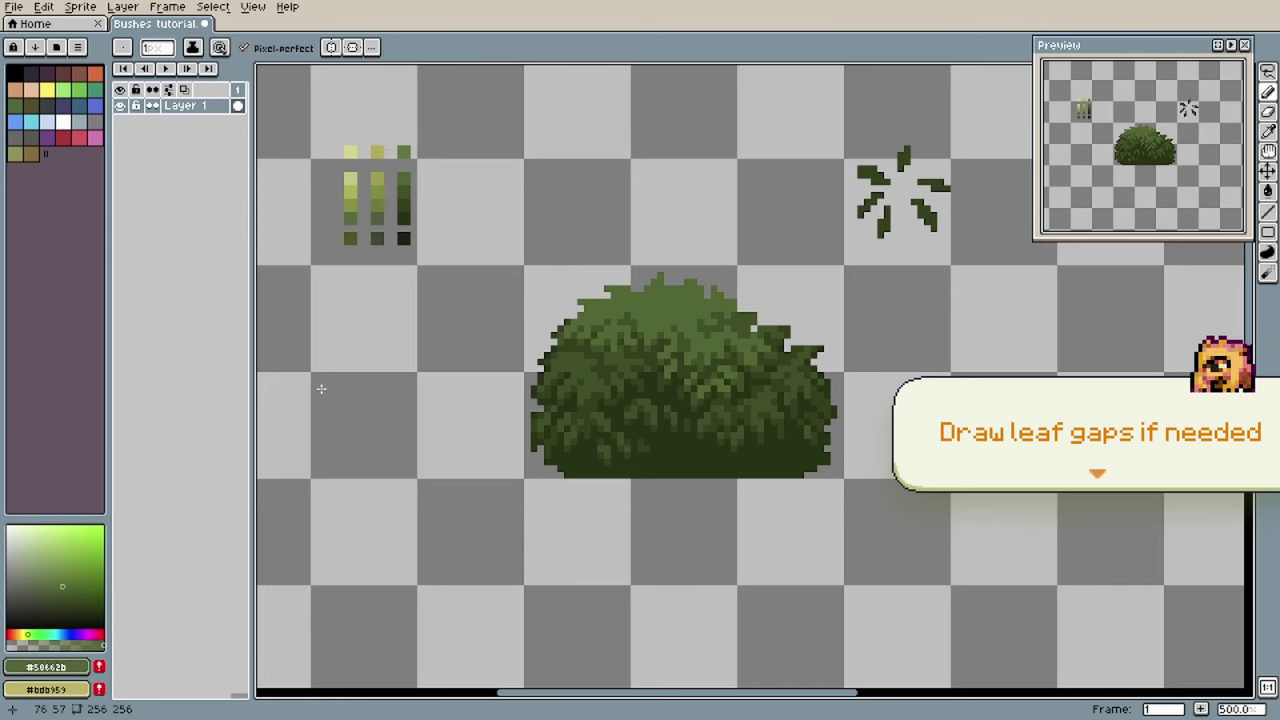
key(i)
click(322, 387)
key(b)
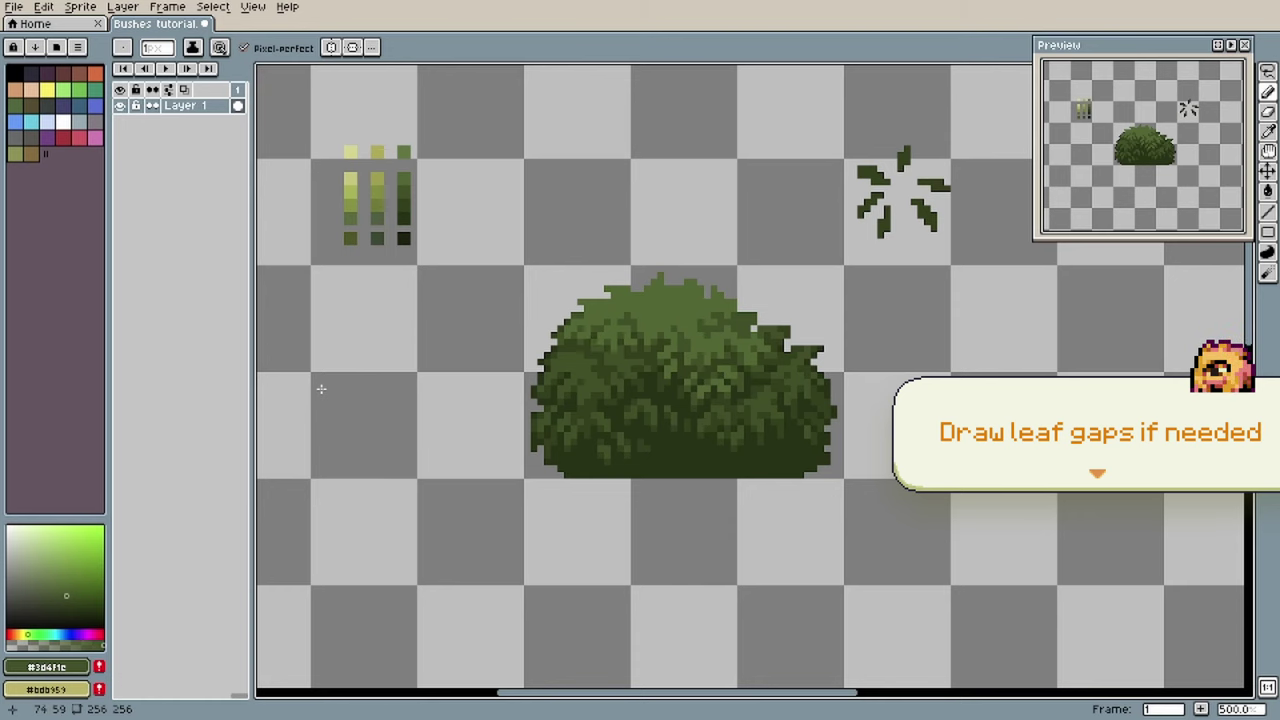
Step: Touch up the crown leaves around the gaps in #50662b and undo the last pencil stroke
alt+click(329, 381)
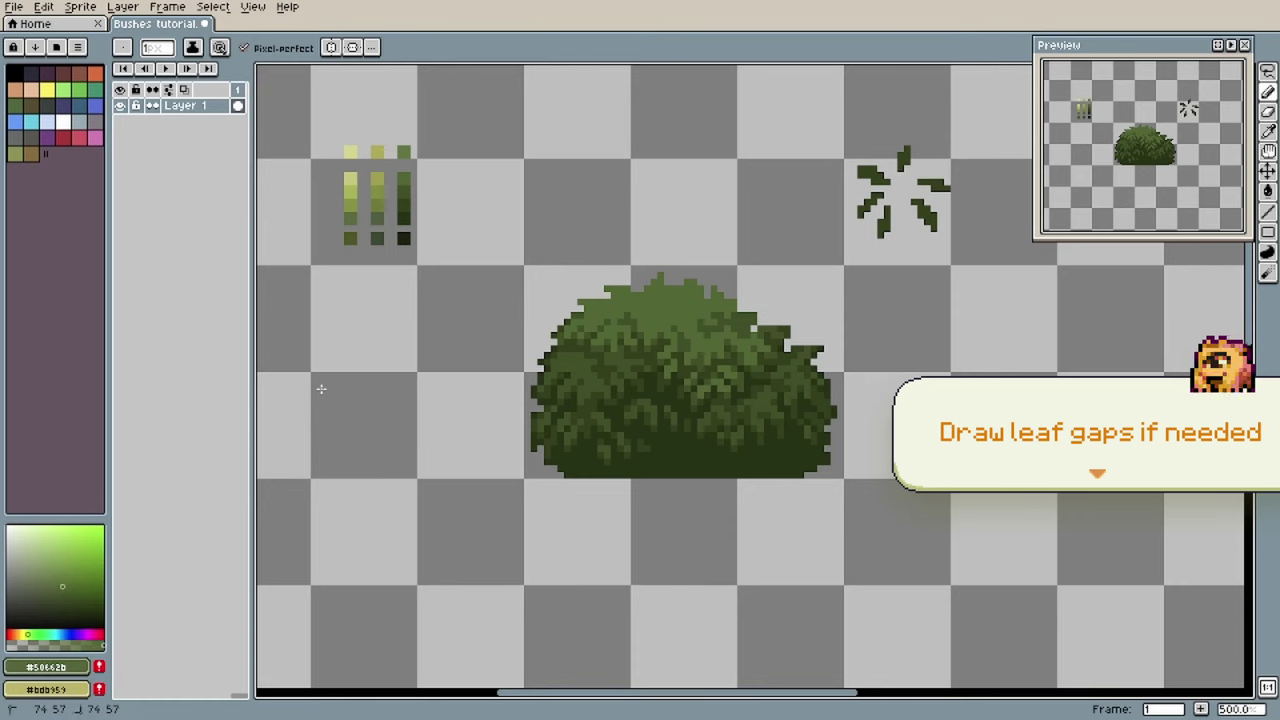
alt+click(329, 381)
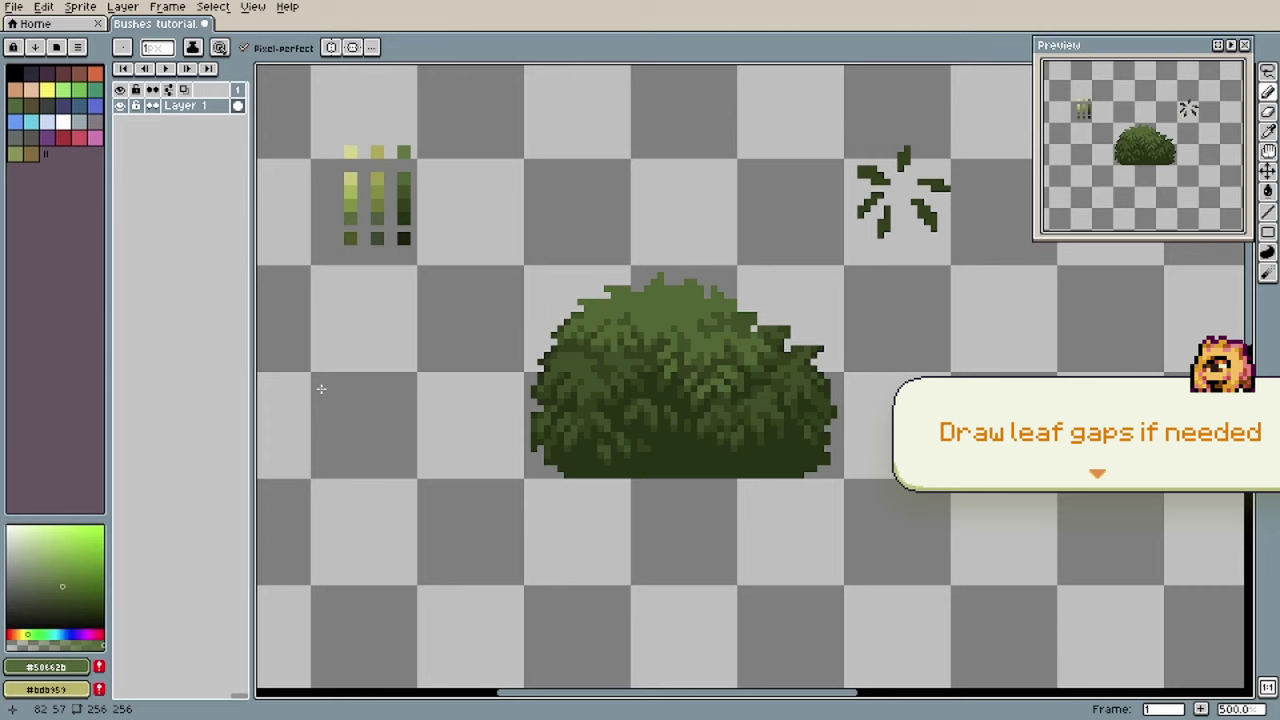
key(alt)
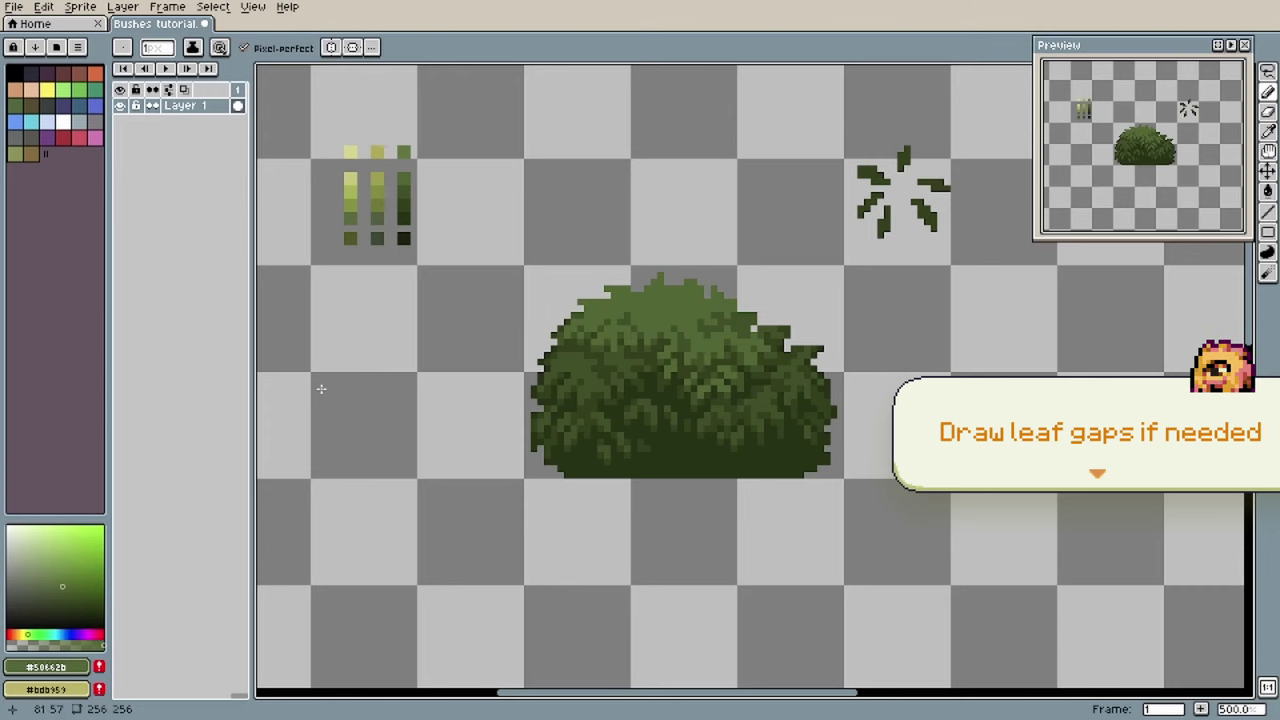
alt+click(321, 388)
alt+click(321, 389)
key(ctrl+z)
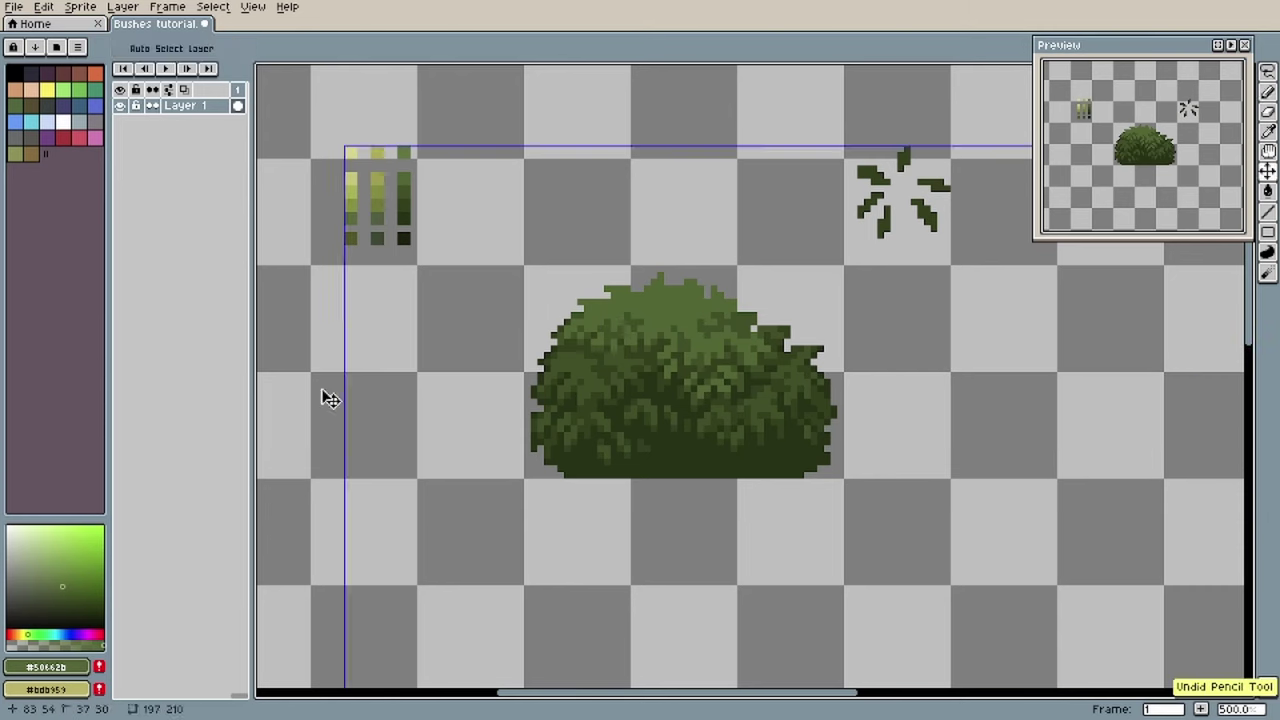
Step: Refine the leaf gaps in the crown's centre, alternating between #3d4f1c and #50662b
alt+click(321, 389)
alt+click(321, 389)
alt+click(321, 389)
alt+click(321, 389)
alt+click(641, 335)
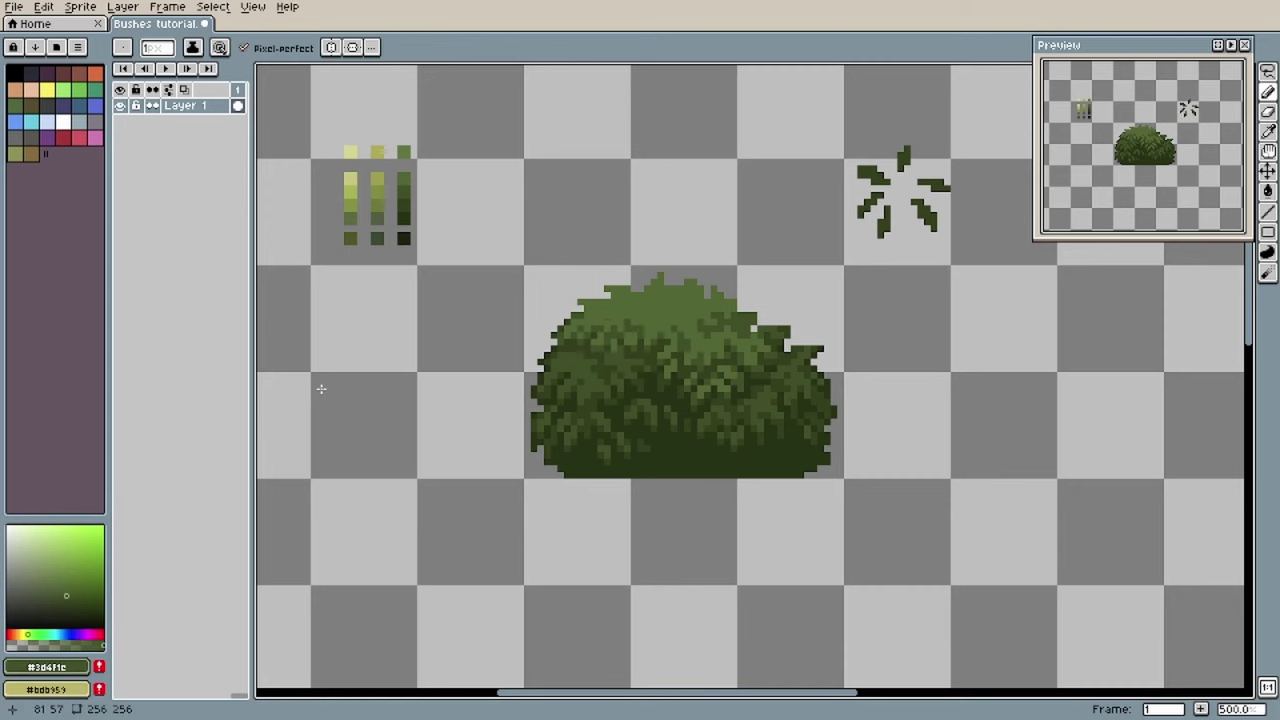
click(648, 342)
alt+click(641, 328)
Step: Add #50662b leaf highlights on the bush's left side and near its upper right edge, with #3d4f1c touch-ups
drag(554, 361, 568, 368)
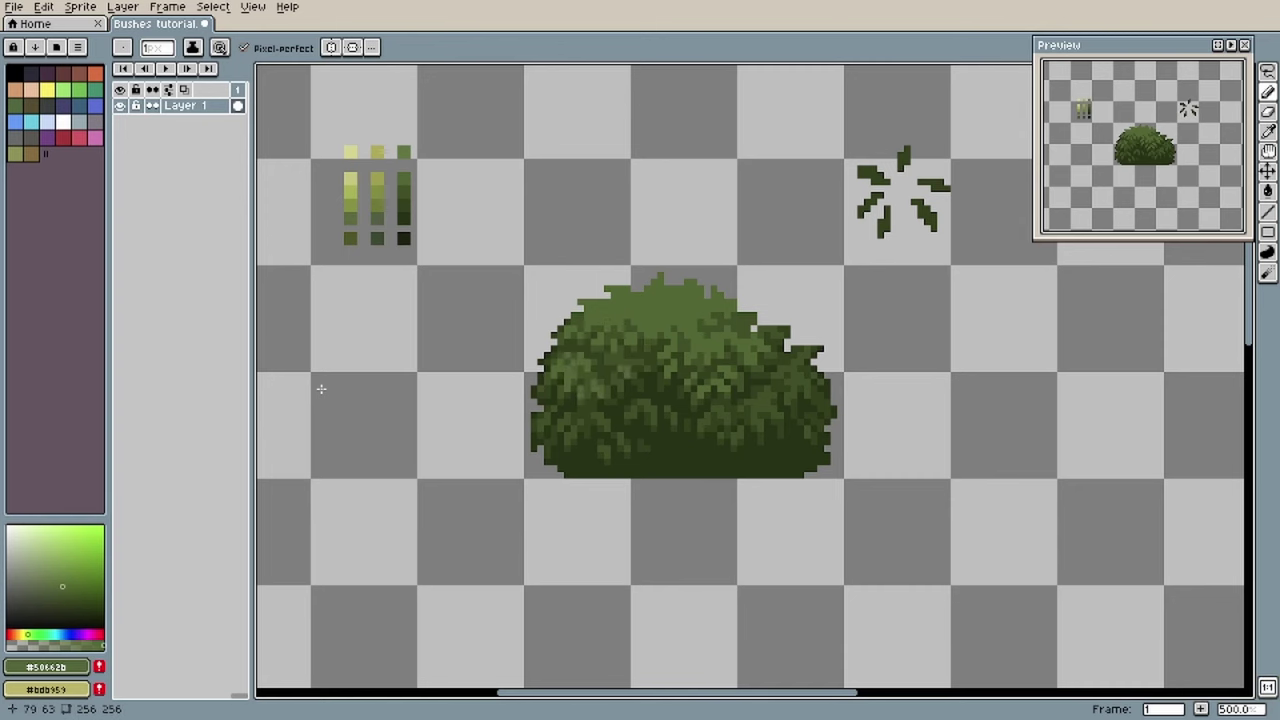
key(ctrl+z)
mouse_move(788, 367)
mouse_down()
mouse_move(780, 377)
mouse_move(794, 380)
mouse_up()
click(771, 336)
alt+click(780, 345)
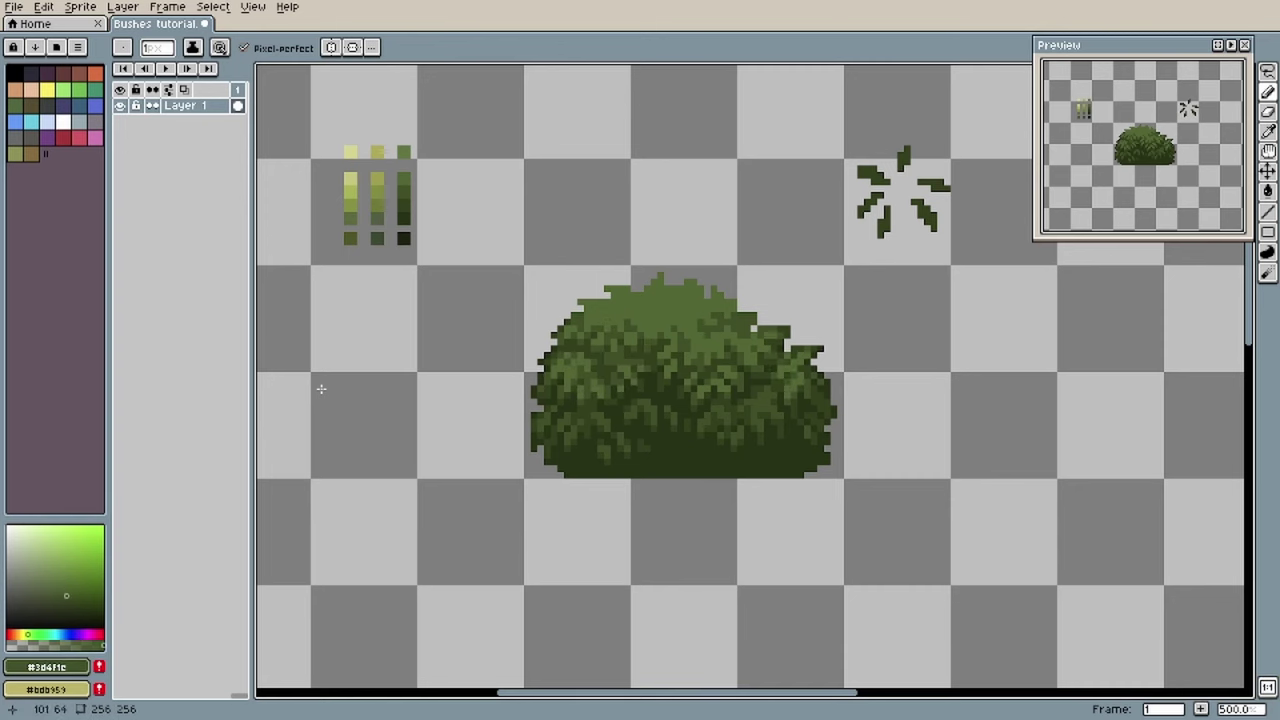
alt+click(799, 358)
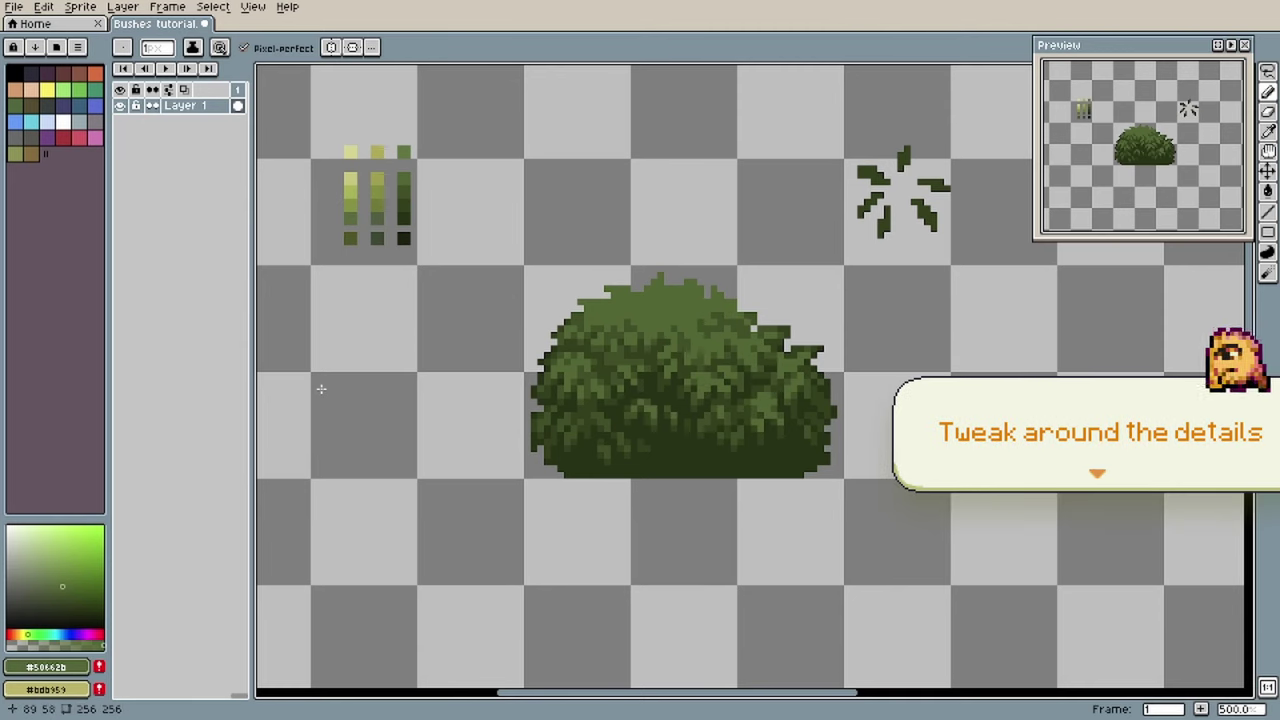
Step: Tweak the leaves in the bush's middle and right side, and add #2d3d12 leaves along the lower left
alt+click(647, 375)
drag(647, 375, 674, 402)
alt+click(660, 388)
alt+click(667, 382)
drag(814, 415, 801, 422)
alt+click(587, 448)
drag(587, 455, 581, 468)
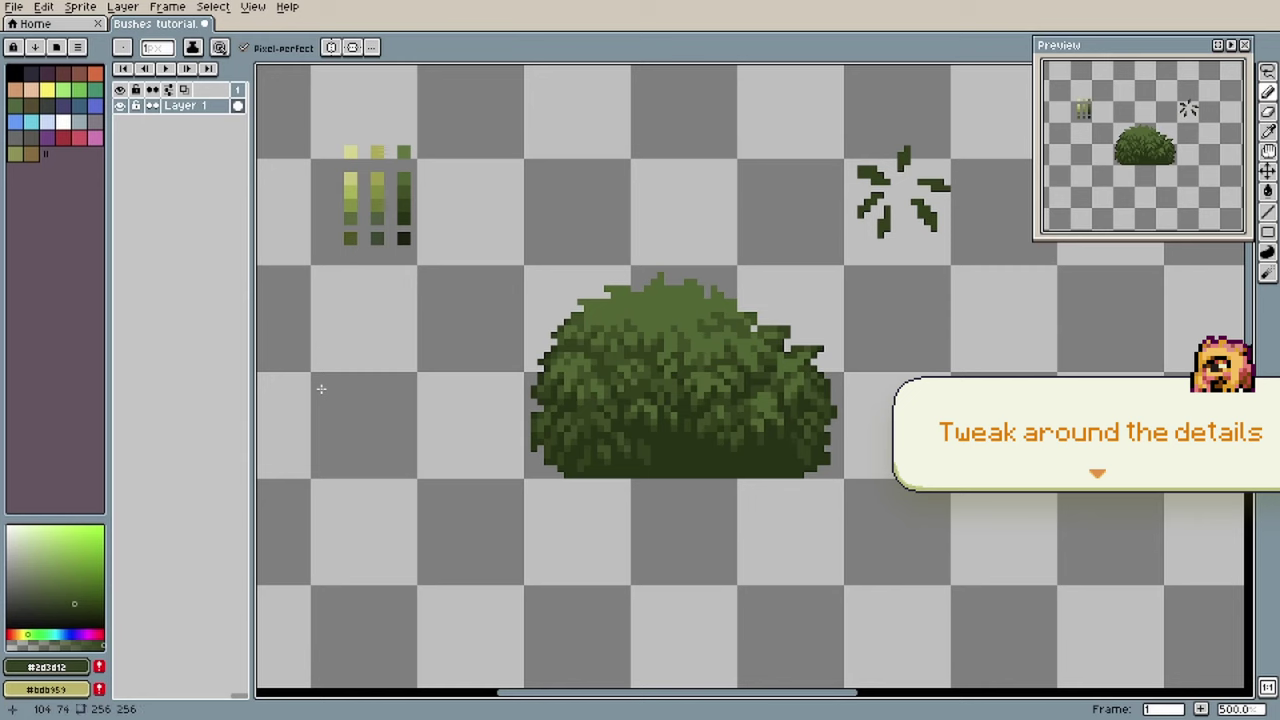
Step: Refine the leaf clusters on the bush's lower right and left edge using #3d4f1c, #212f0b and #2d3d12
alt+click(721, 422)
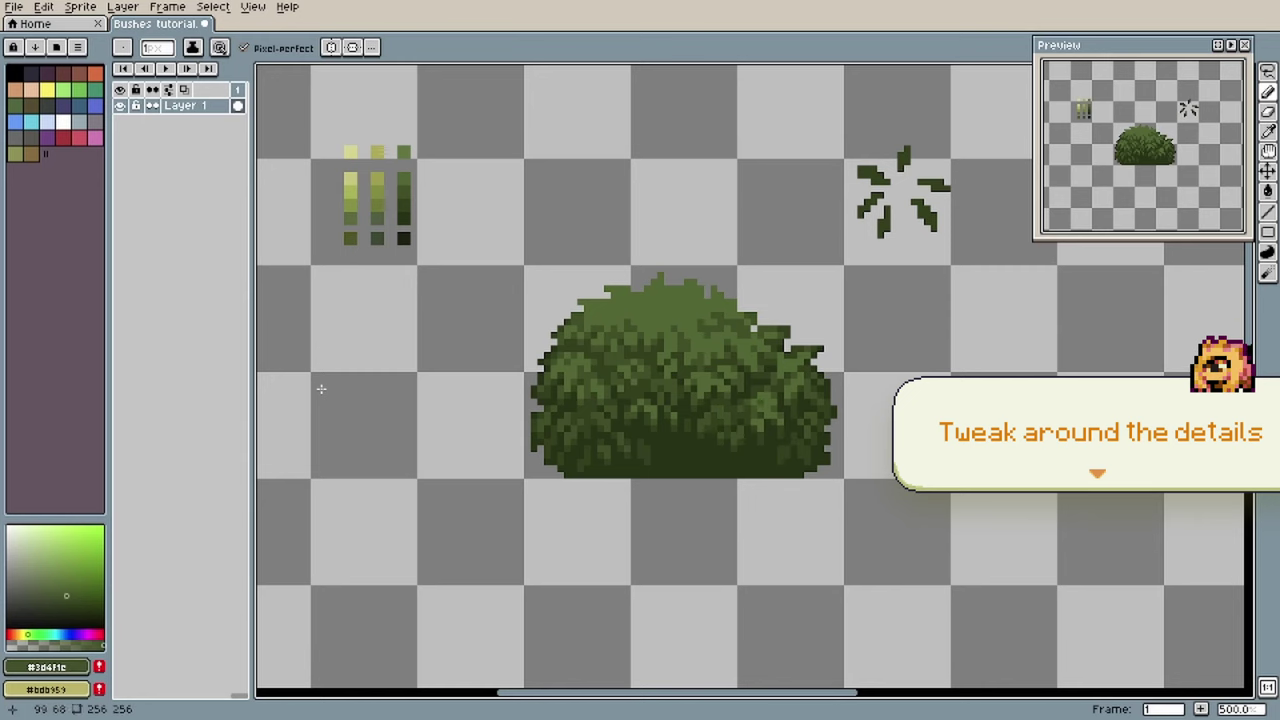
click(761, 422)
drag(754, 402, 827, 402)
alt+click(767, 395)
drag(827, 409, 814, 395)
drag(554, 409, 541, 416)
alt+click(547, 425)
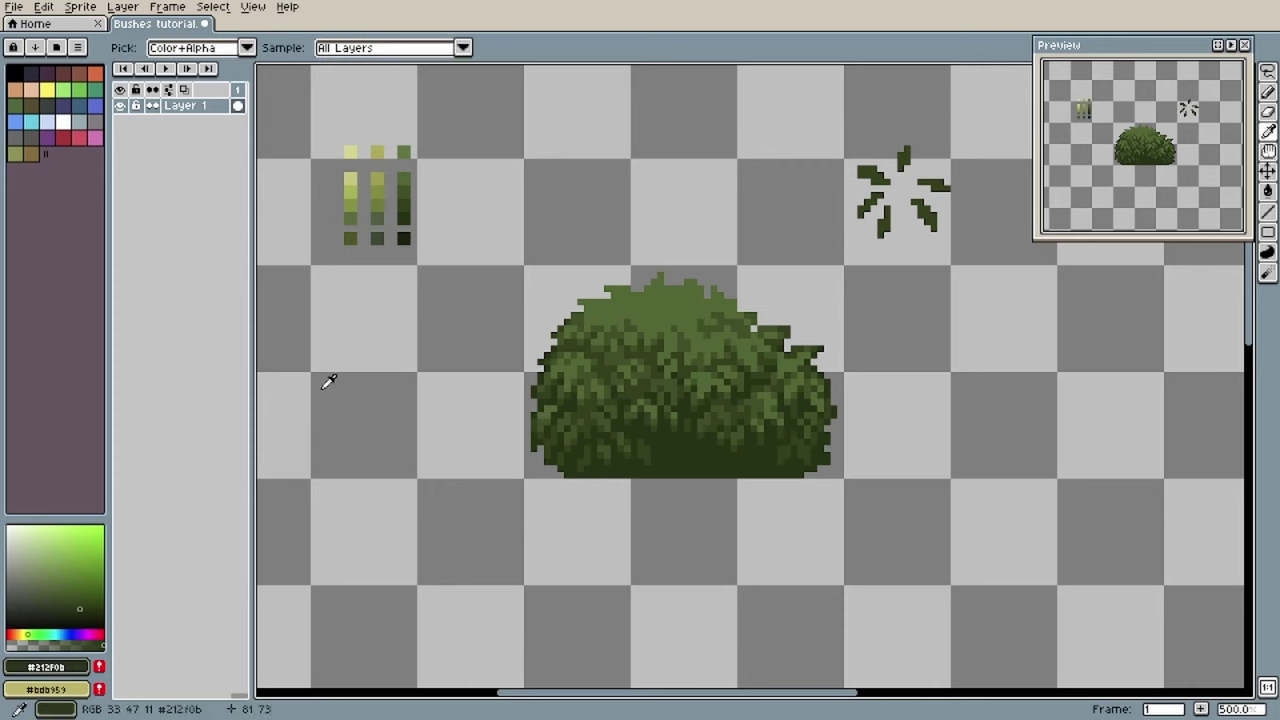
alt+click(321, 388)
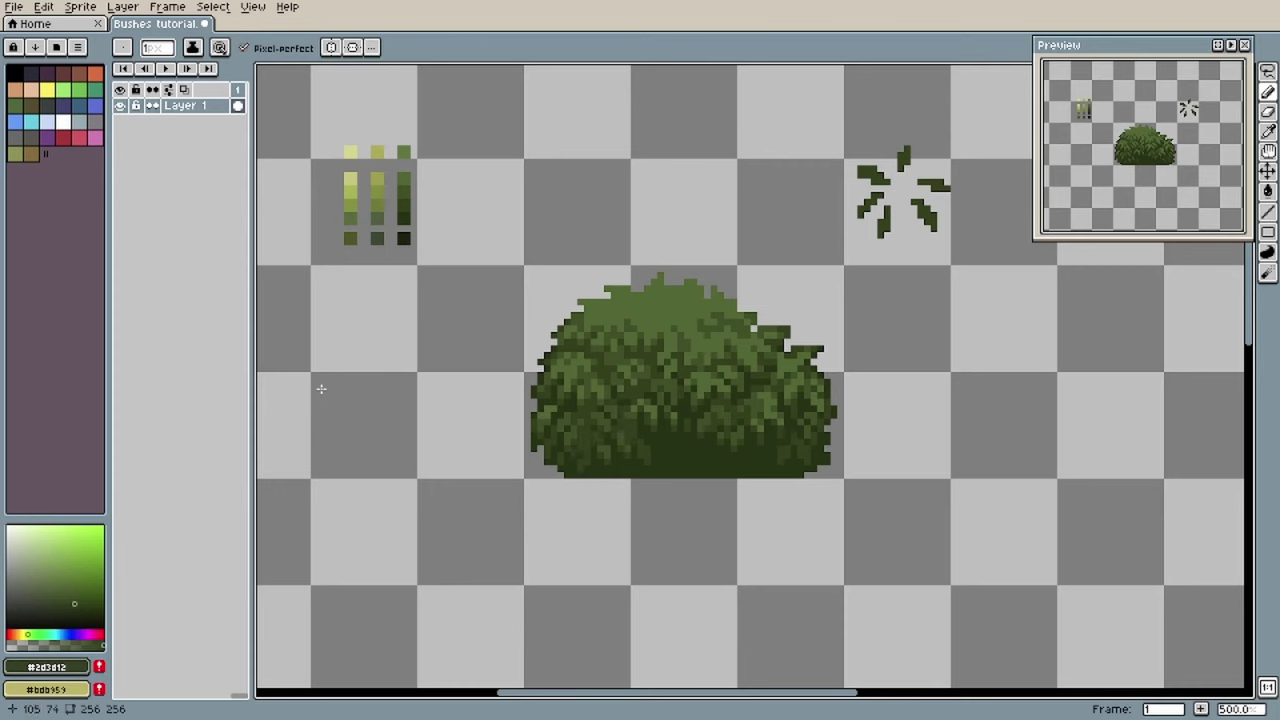
Step: Add #3d4f1c leaf gaps along the crown's upper edge and touch up around them in #50662b
alt+click(601, 342)
drag(628, 296, 641, 289)
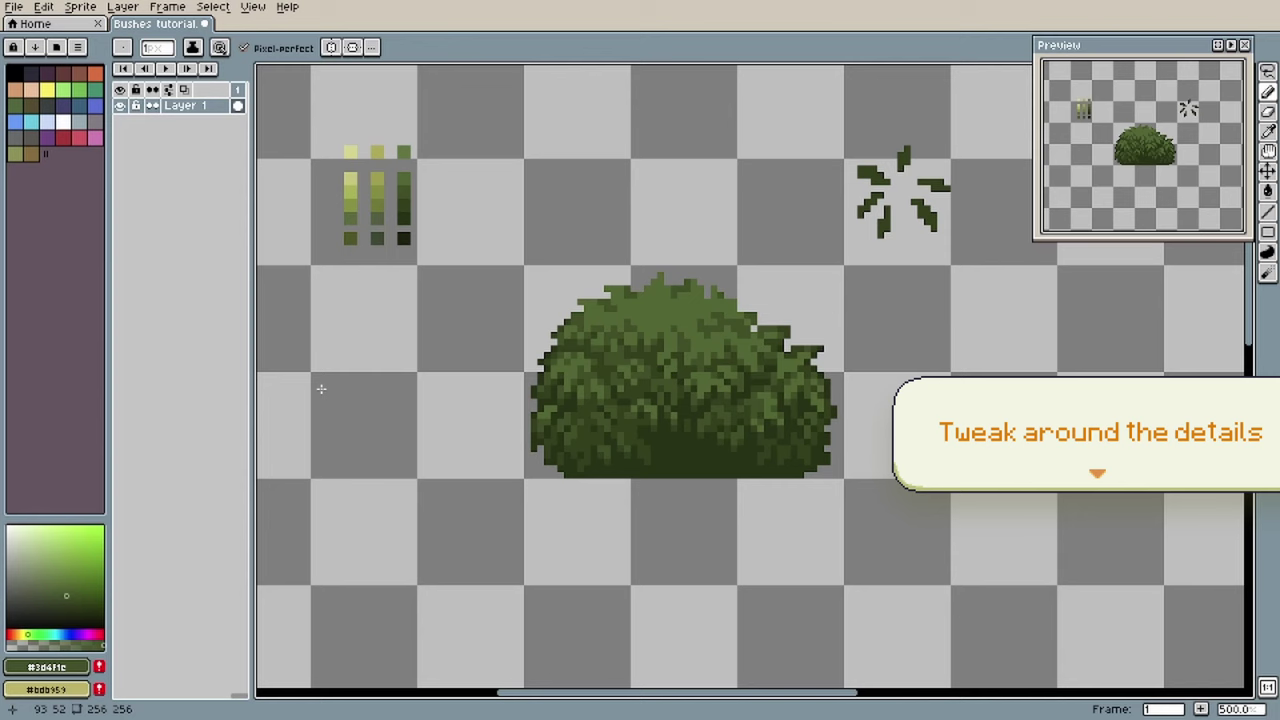
alt+click(321, 388)
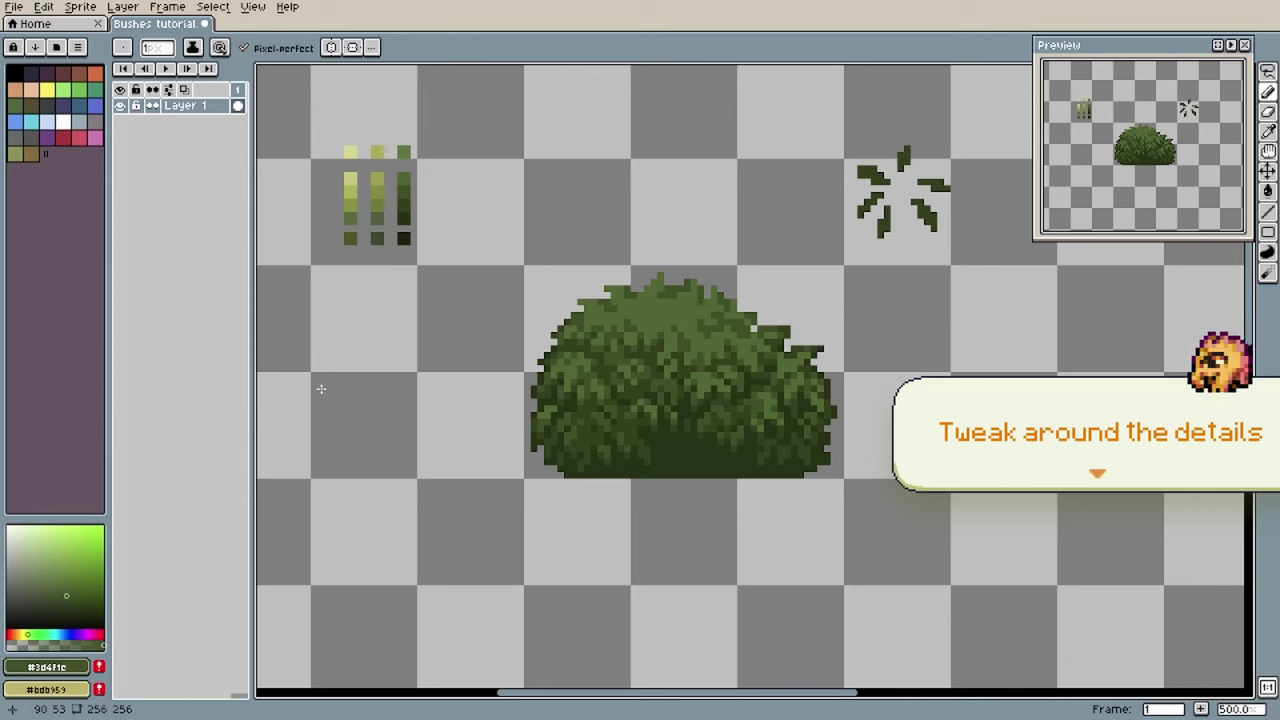
alt+click(321, 388)
click(591, 312)
alt+click(321, 388)
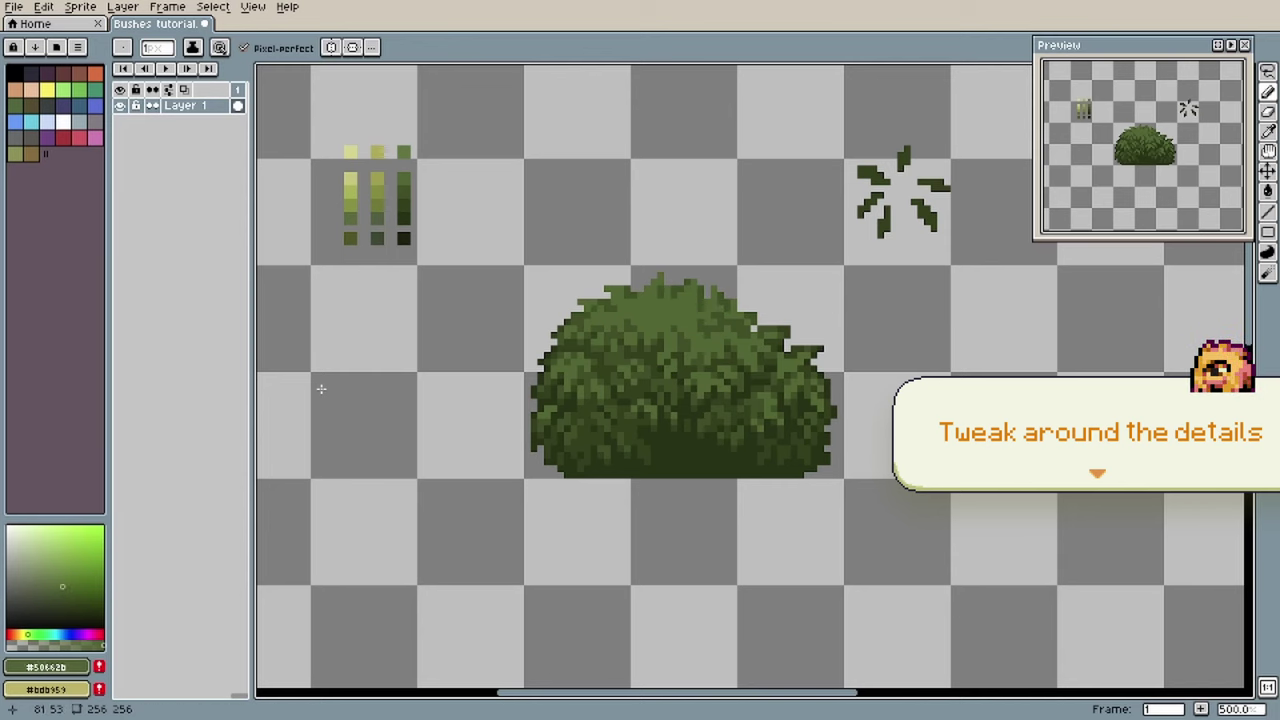
alt+click(321, 388)
Step: Outline the bush's lower sides in #141d05 and draw a straight outline along its base
alt+click(321, 388)
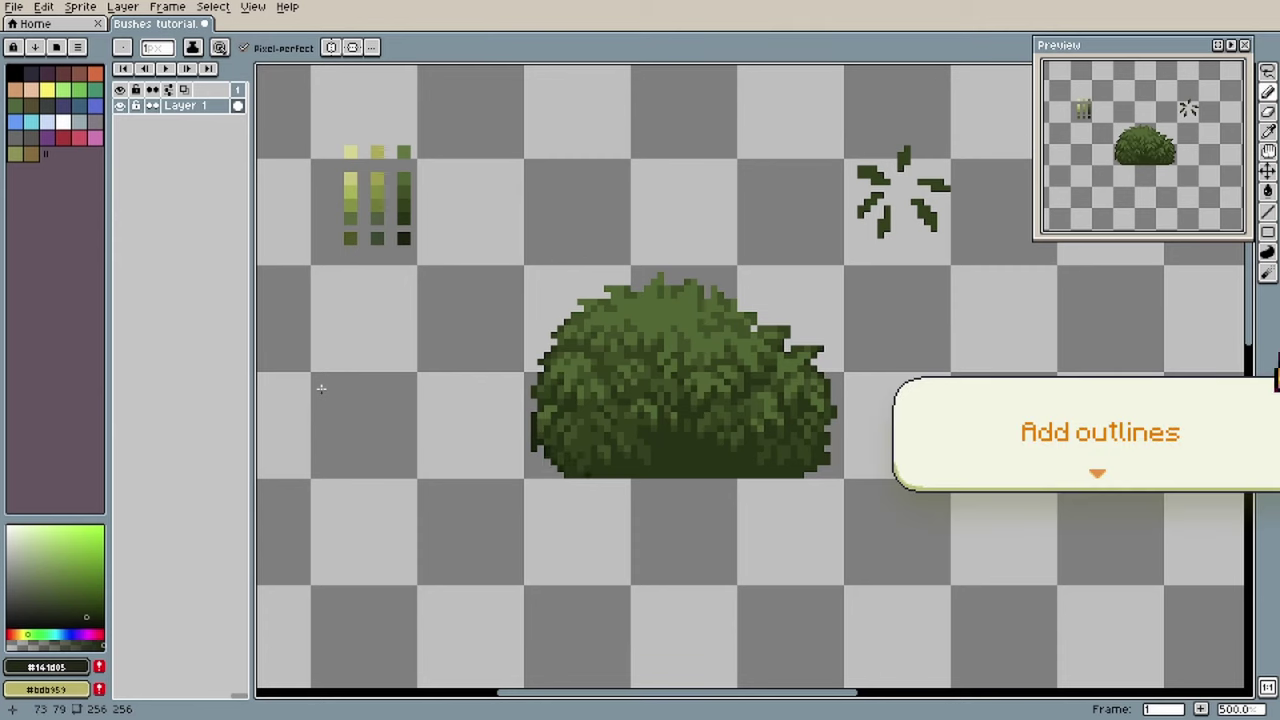
key(l)
drag(567, 475, 801, 475)
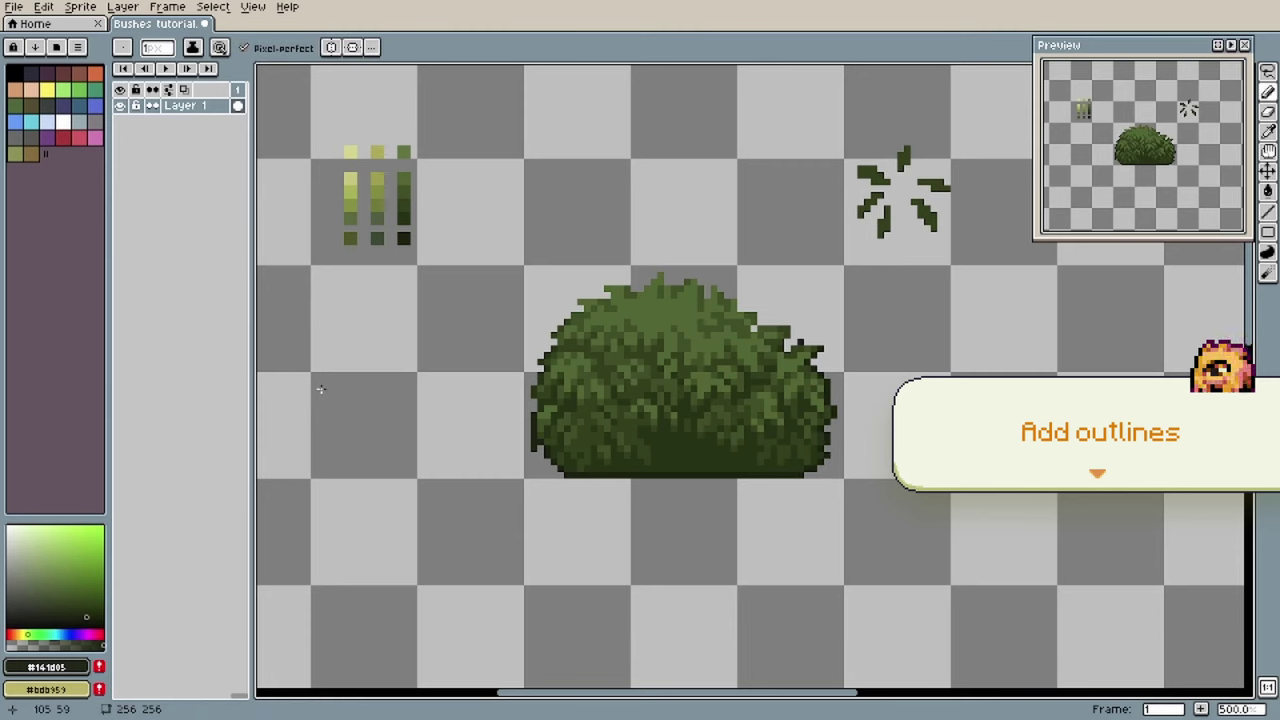
Step: Continue the outline in #212f0b around the bush's upper sides and over the crown
key(alt)
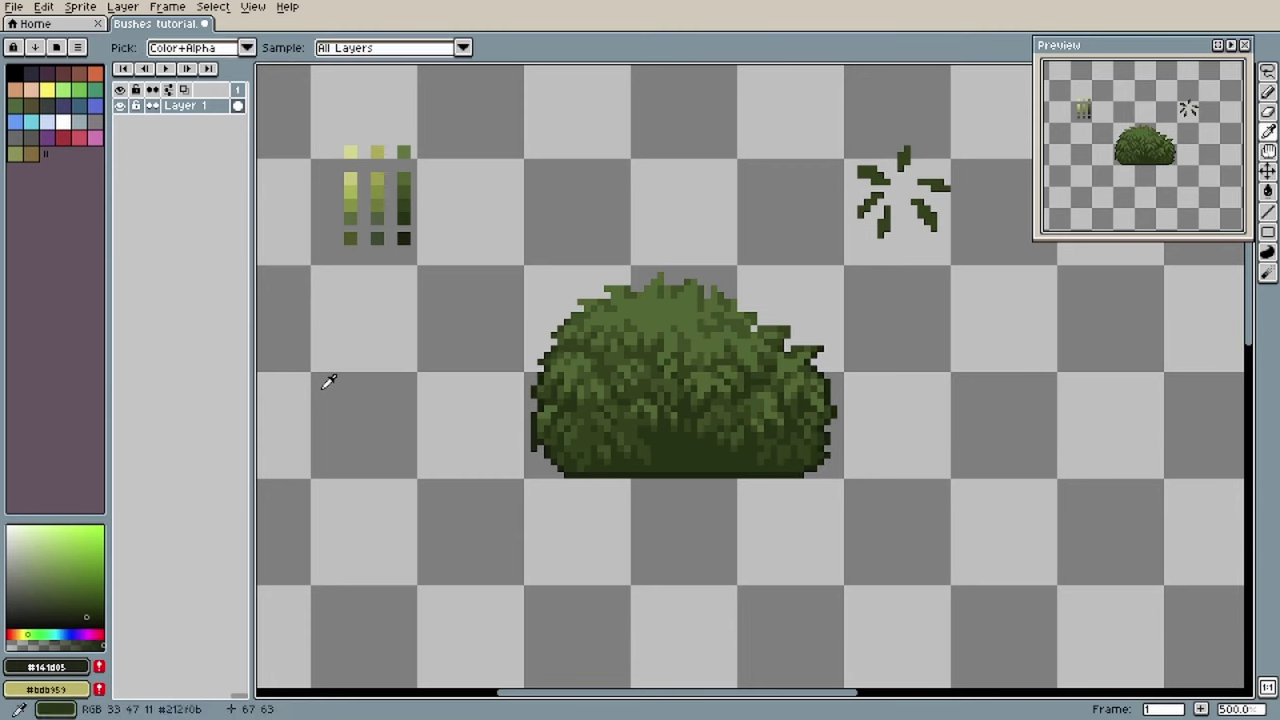
alt+click(323, 388)
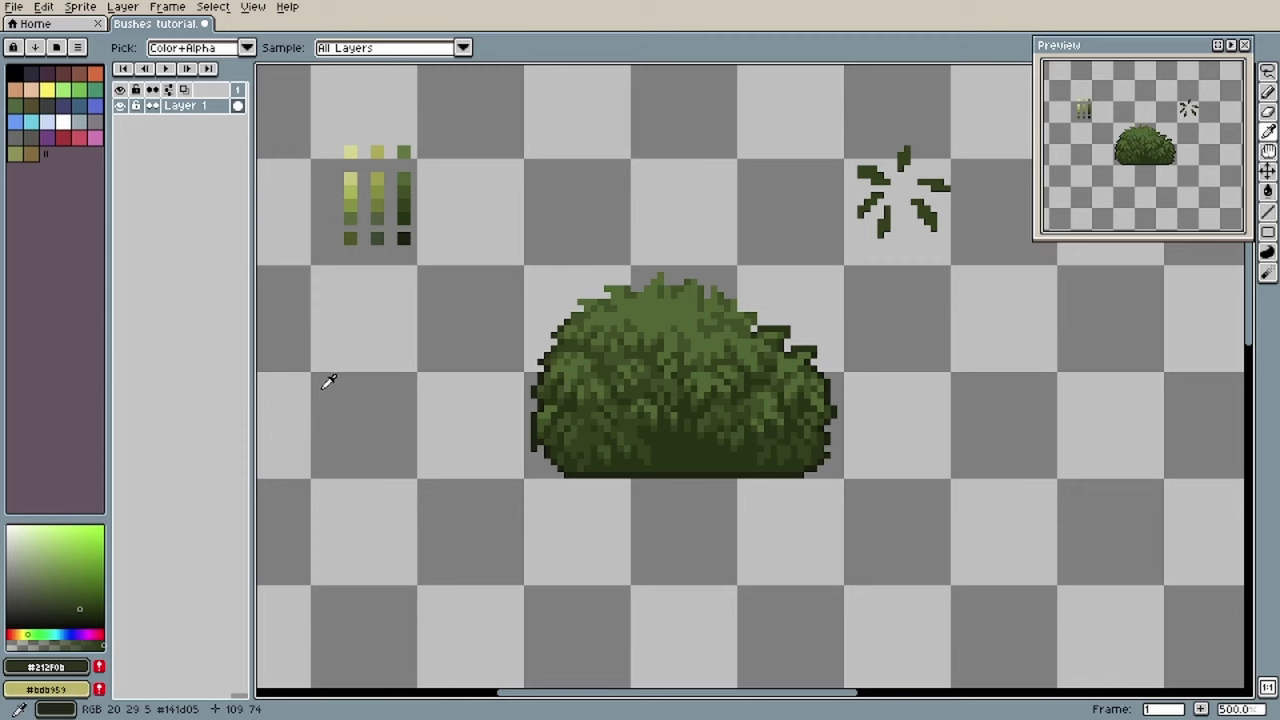
alt+click(322, 388)
alt+click(322, 388)
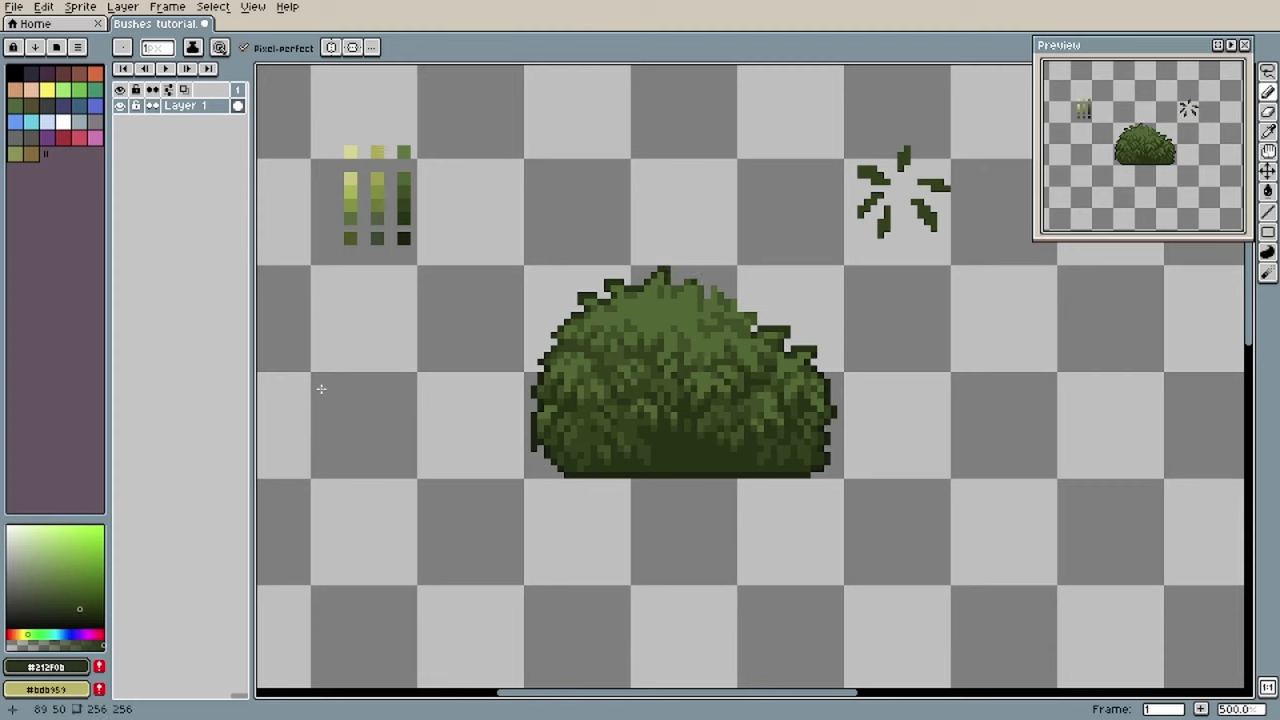
drag(681, 275, 760, 324)
key(ctrl+z)
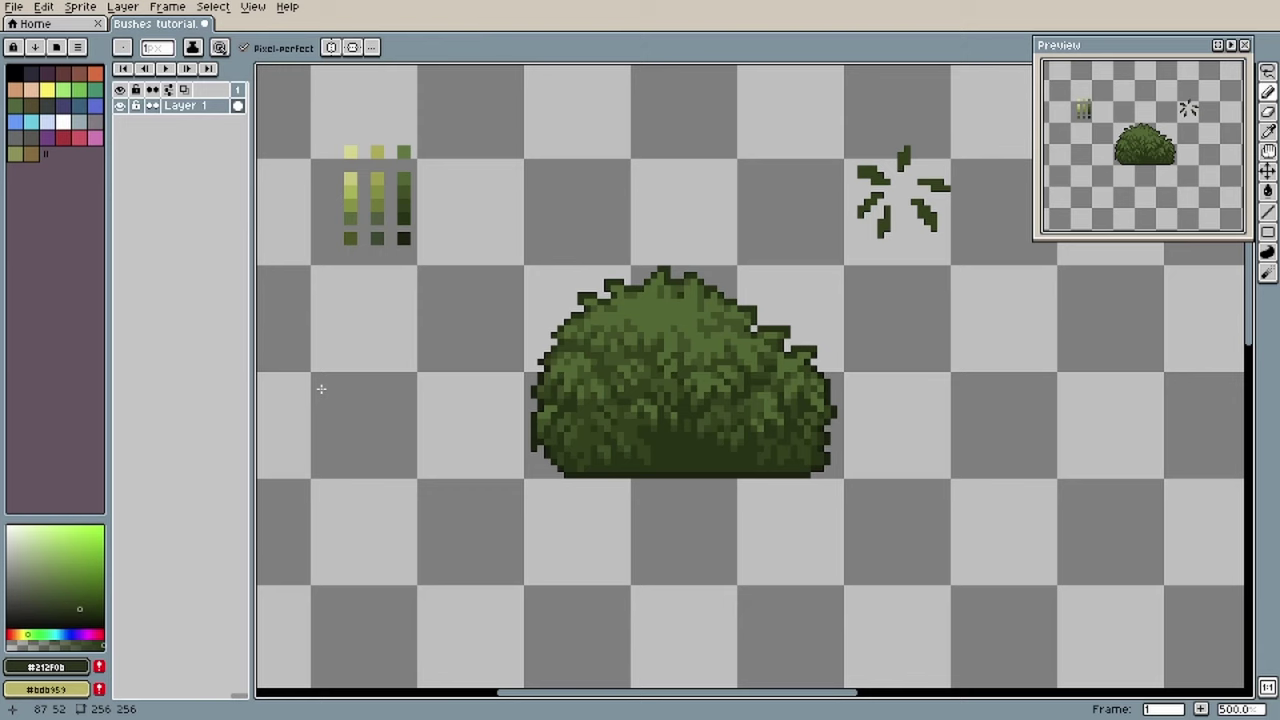
Step: Touch up the crown leaves beneath the outline in #3d4f1c and #50662b, trying and undoing an extra leaf tip on the right slope
alt+click(690, 284)
key(q)
key(b)
alt+click(692, 276)
alt+click(690, 284)
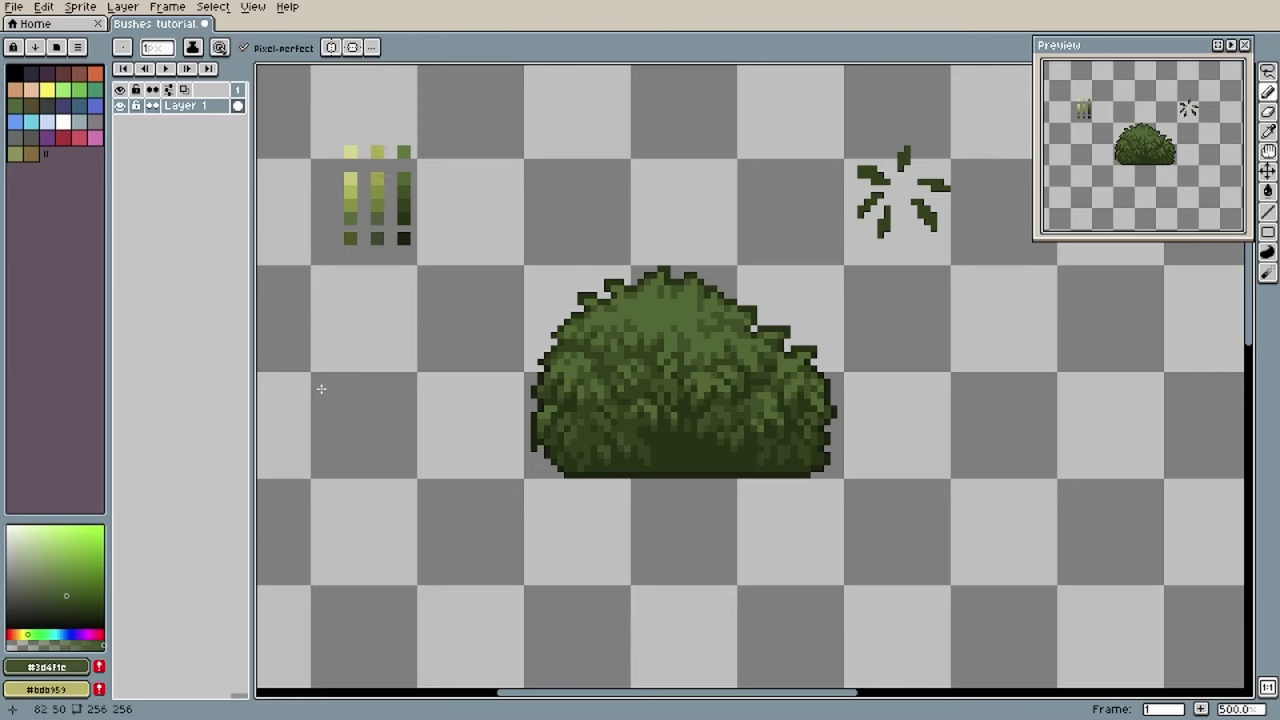
alt+click(704, 297)
alt+click(727, 296)
drag(734, 295, 727, 282)
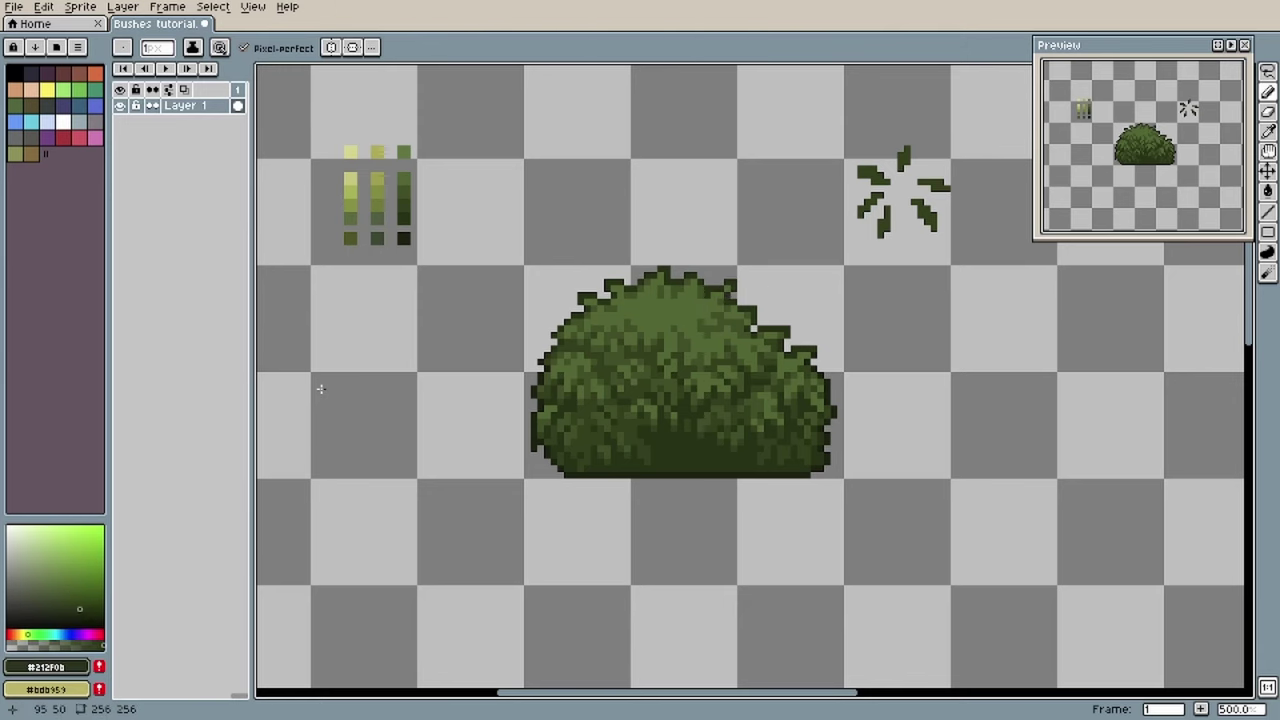
key(ctrl+z)
alt+click(654, 282)
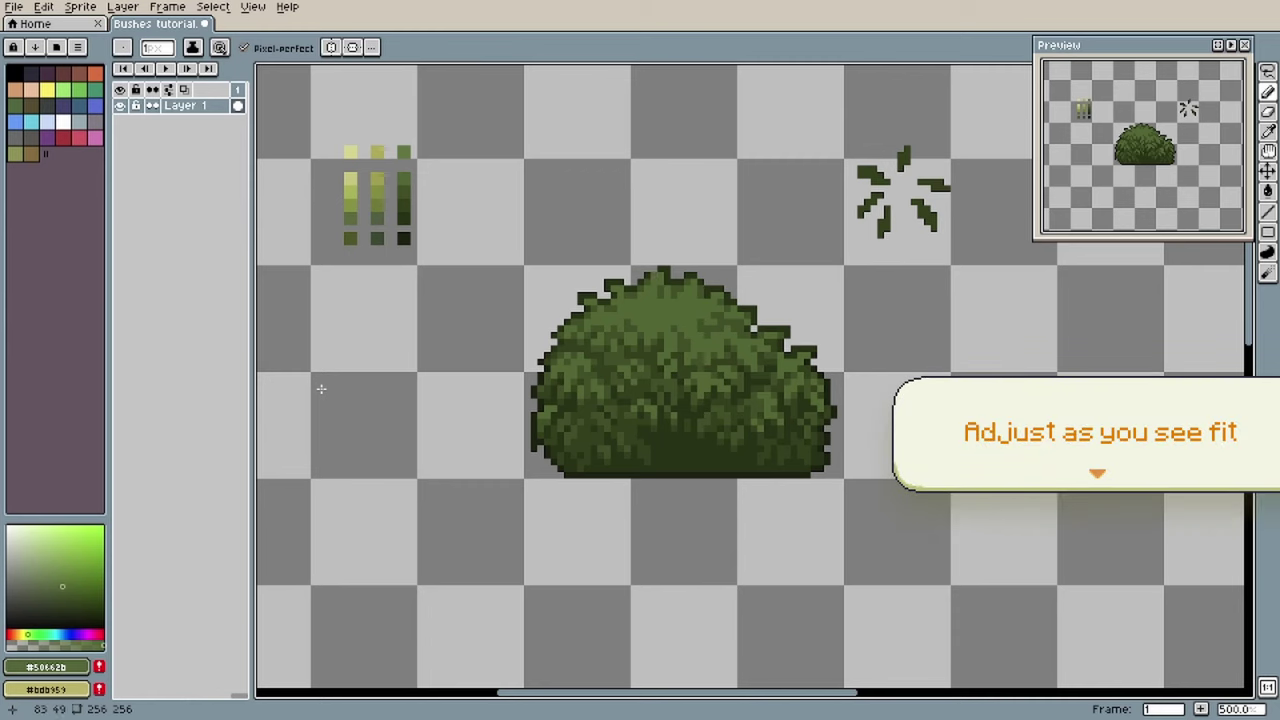
Step: Select the leaf tip at the bush's peak, shift it slightly down and deselect it
key(q)
drag(672, 262, 640, 294)
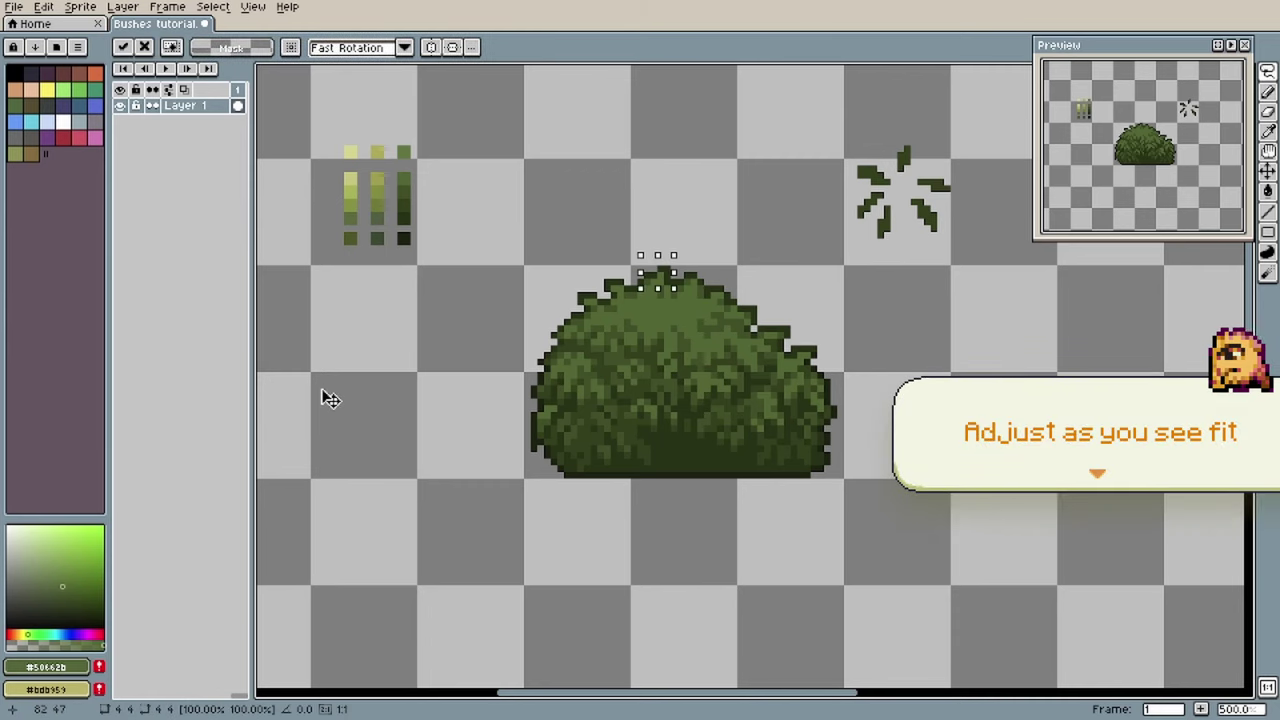
key(ctrl+d)
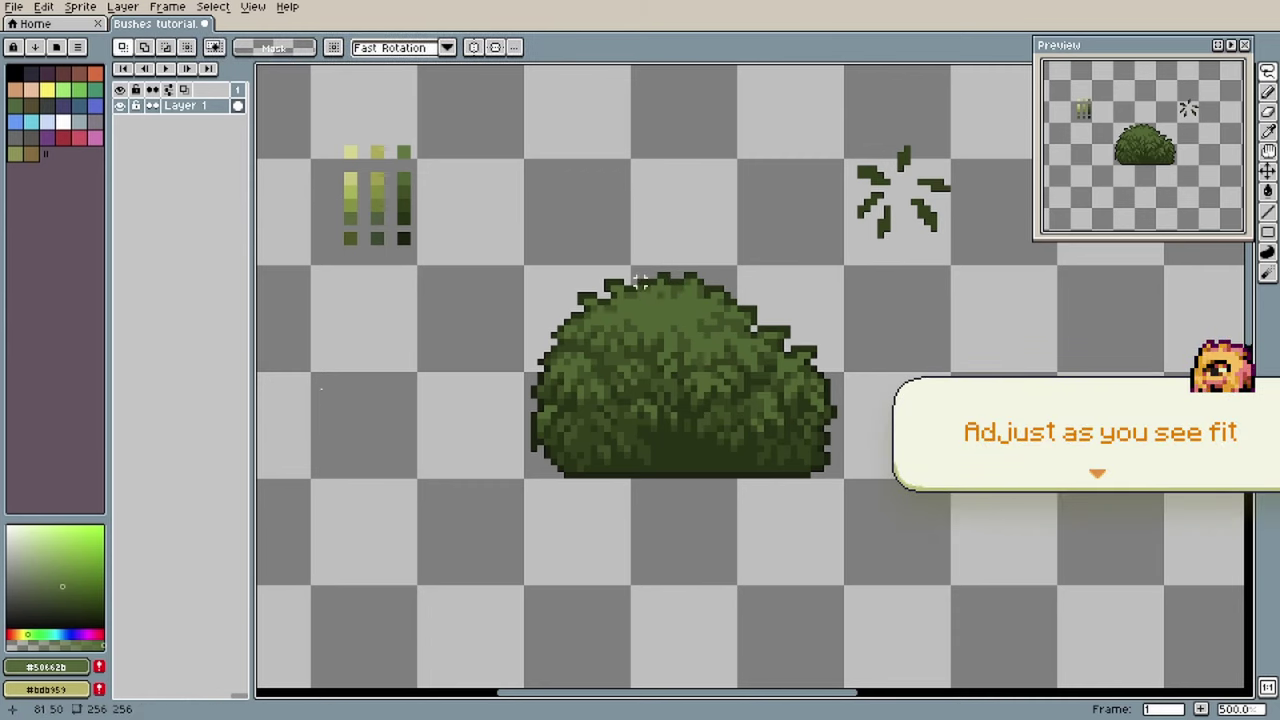
Step: Repair the outline left of the peak in #212f0b and fill in the leaves beneath it with #3d4f1c
key(i)
alt+click(403, 217)
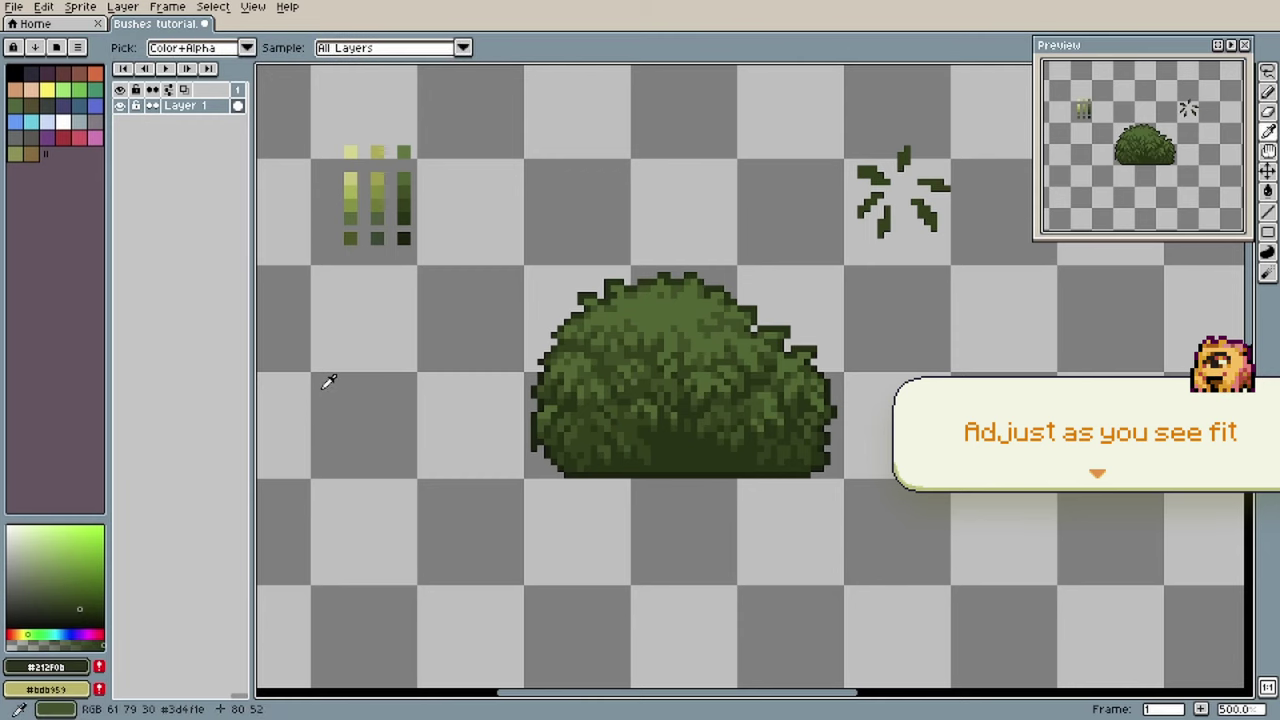
alt+click(403, 190)
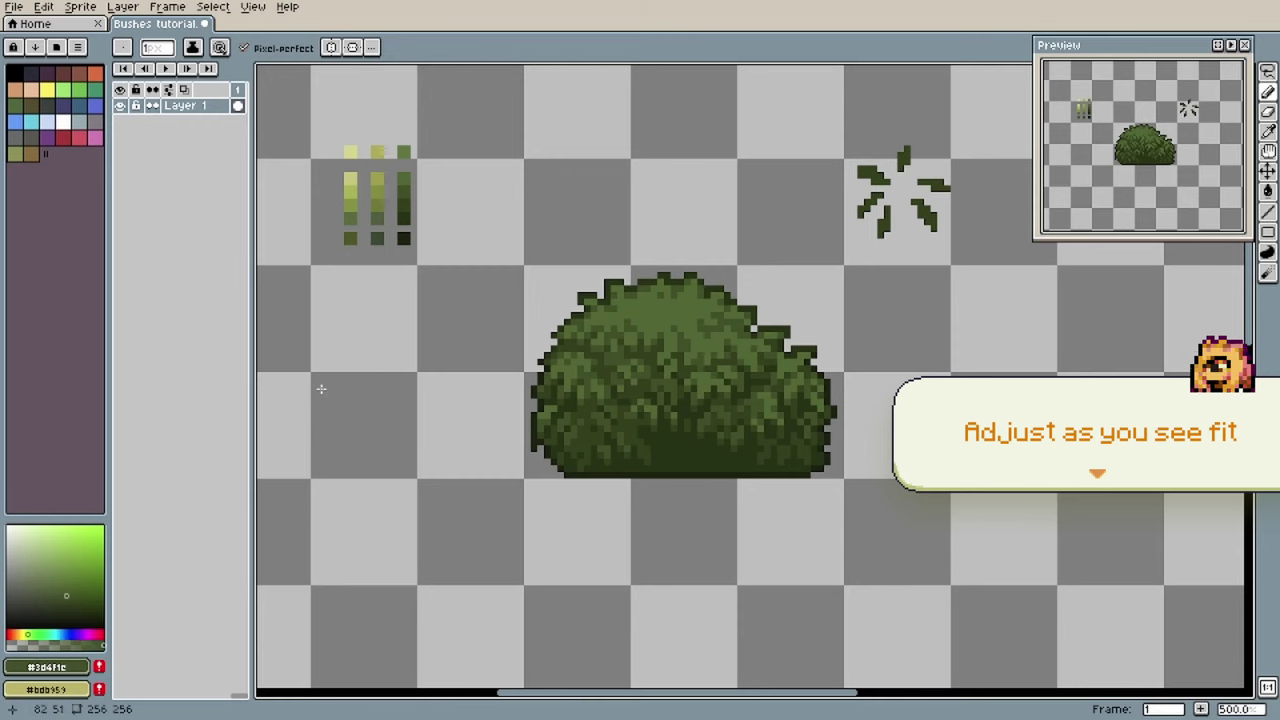
key(i)
Step: Lower the leaf tips on the crown's upper left slope and touch up their outline in #212f0b and leaves in #50662b
key(q)
drag(560, 318, 634, 308)
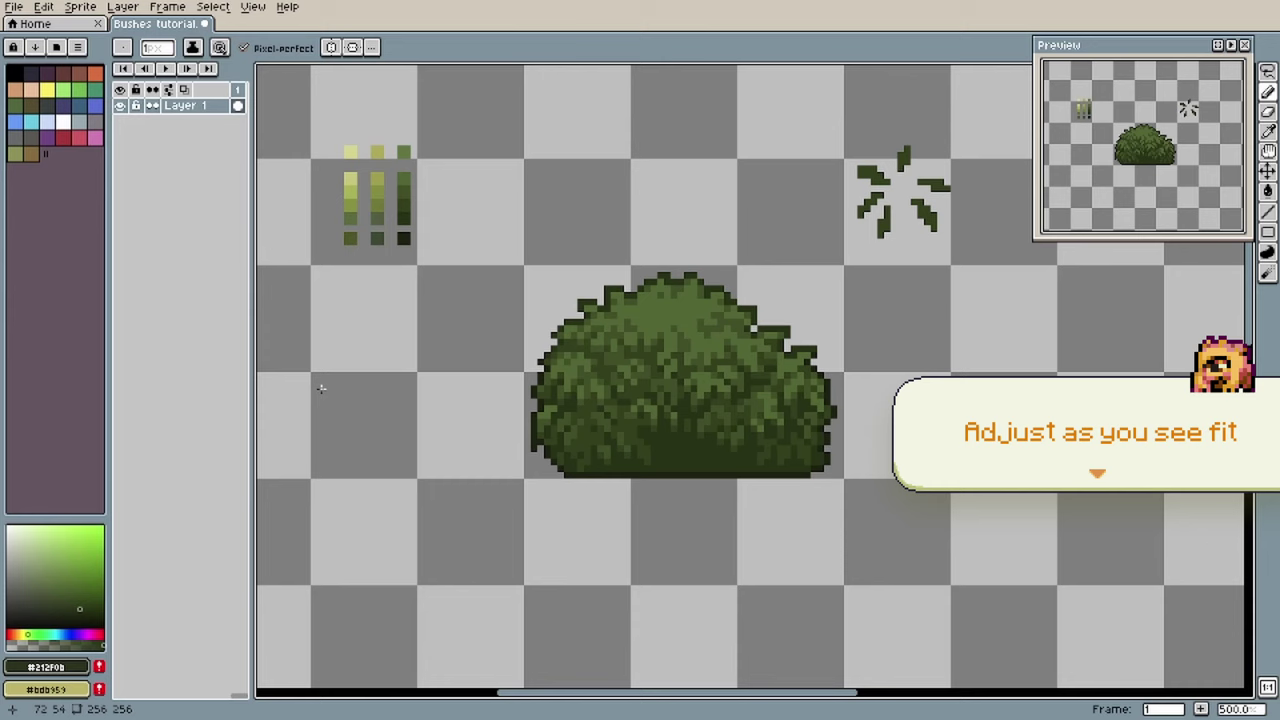
alt+click(567, 335)
alt+click(567, 322)
click(568, 328)
alt+click(594, 328)
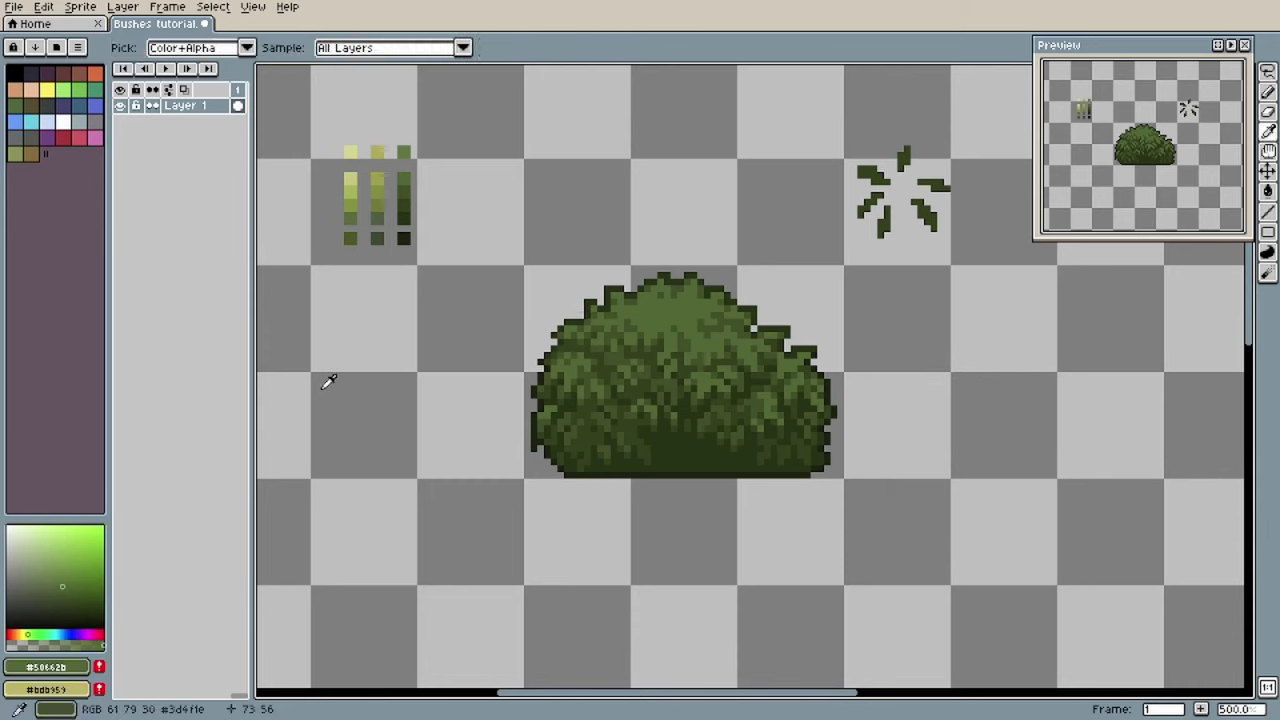
alt+click(554, 342)
Step: Select the leaves on the crown's upper right slope, nudge them left and deselect them
key(q)
drag(694, 277, 748, 340)
key(ctrl+d)
key(Left)
key(ctrl+d)
Step: Redraw the leaves and outline around the bush's peak and smooth the upper left slope
key(b)
mouse_move(674, 275)
mouse_down()
mouse_move(604, 290)
mouse_move(668, 315)
mouse_up()
alt+click(660, 302)
alt+click(668, 289)
click(674, 289)
alt+click(594, 309)
alt+click(568, 315)
Step: Reposition the leaves on the crown's upper right slope and redraw the outline beside the peak in #212f0b
key(q)
drag(758, 295, 768, 344)
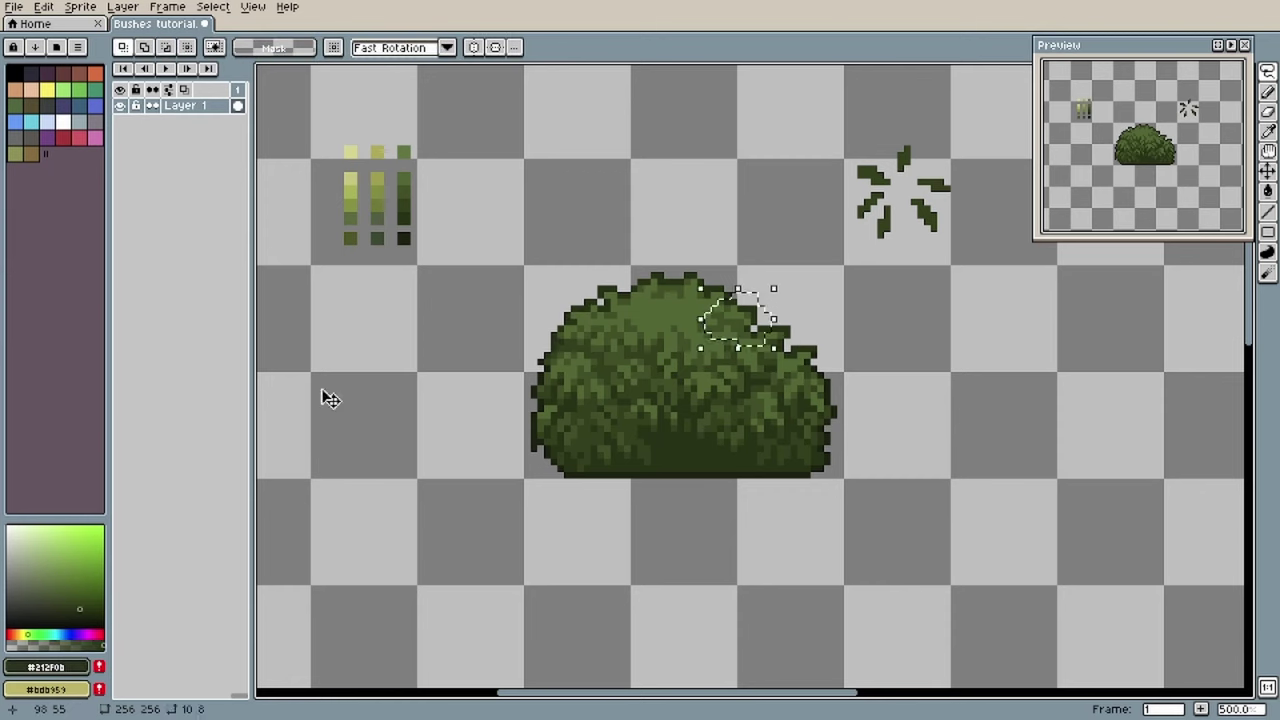
key(ctrl+d)
key(b)
mouse_move(721, 289)
mouse_down()
mouse_move(734, 296)
mouse_move(714, 282)
mouse_up()
key(q)
key(ctrl+d)
key(b)
Step: Texture the crown with leaf shapes in #3d4f1c and #50662b and add highlight leaves in #5f7736
alt+click(741, 302)
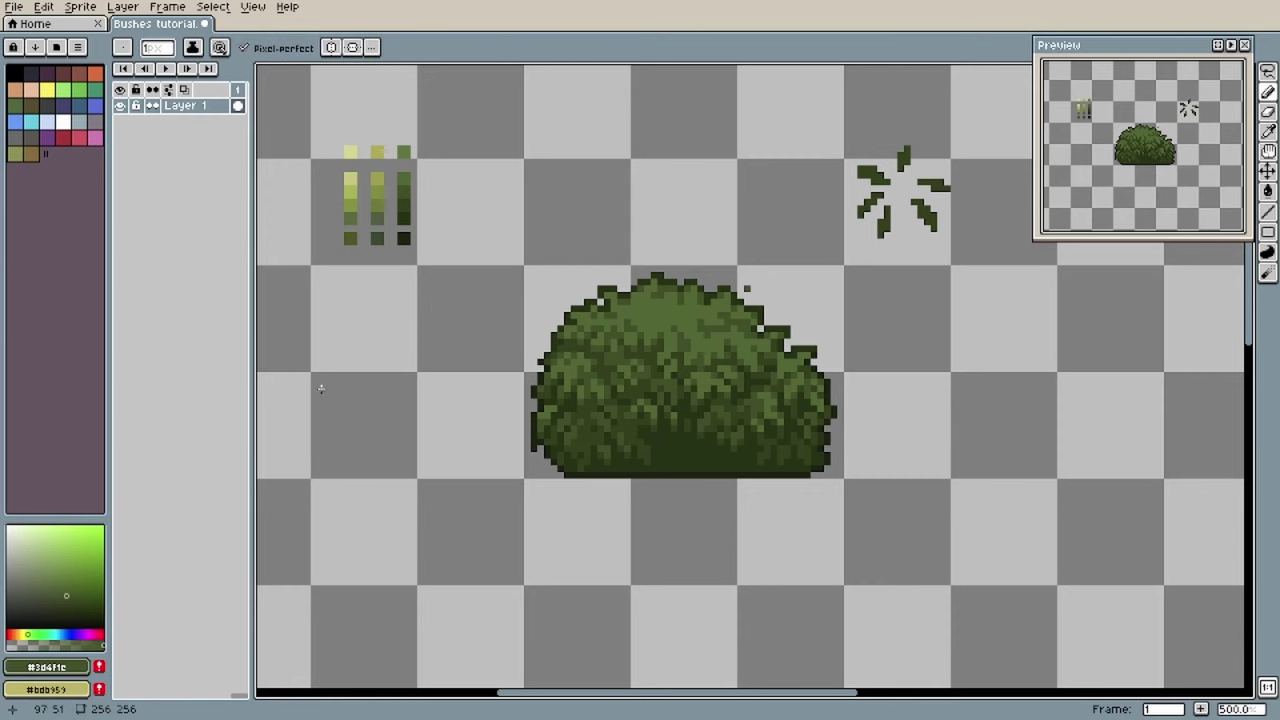
alt+click(634, 312)
alt+click(404, 152)
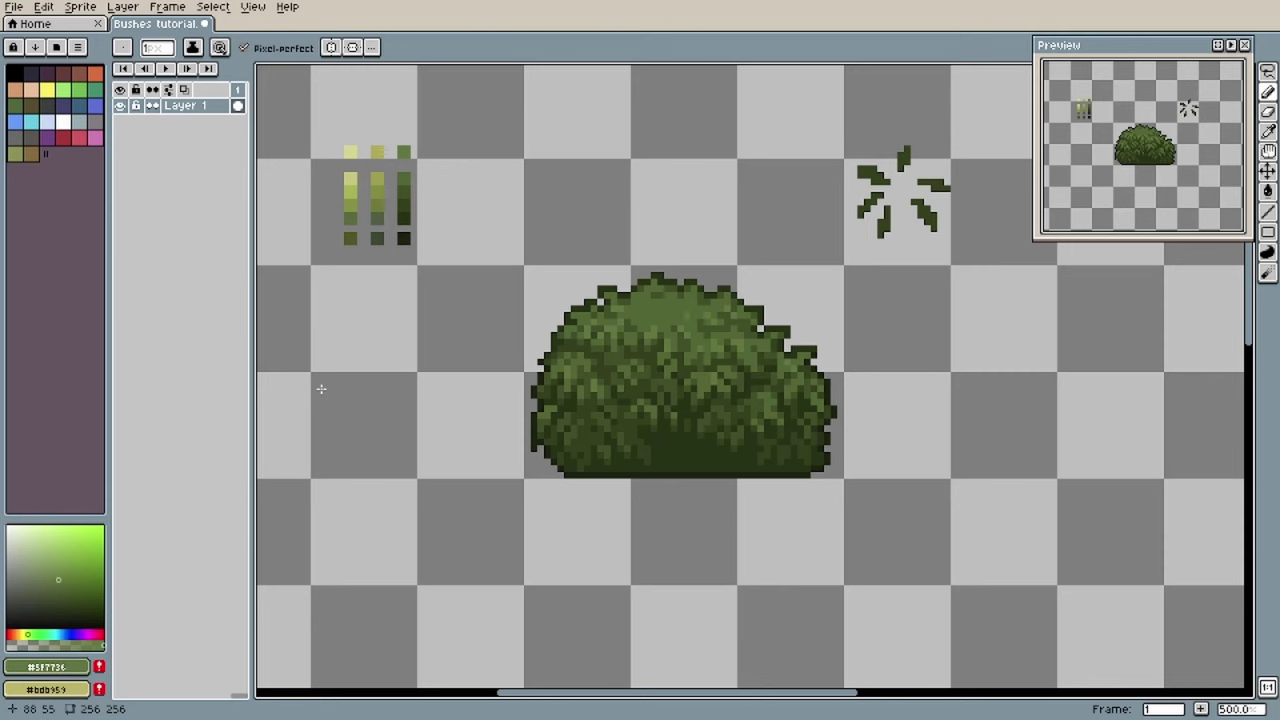
alt+click(740, 315)
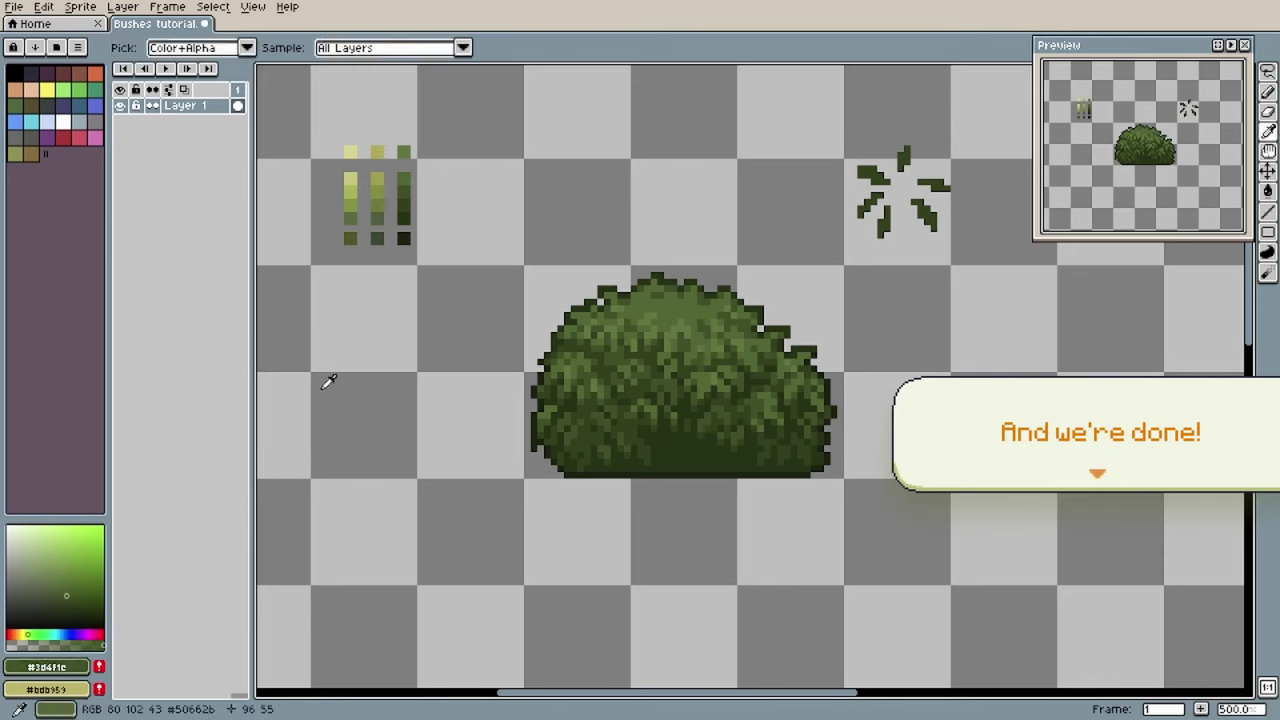
alt+click(740, 315)
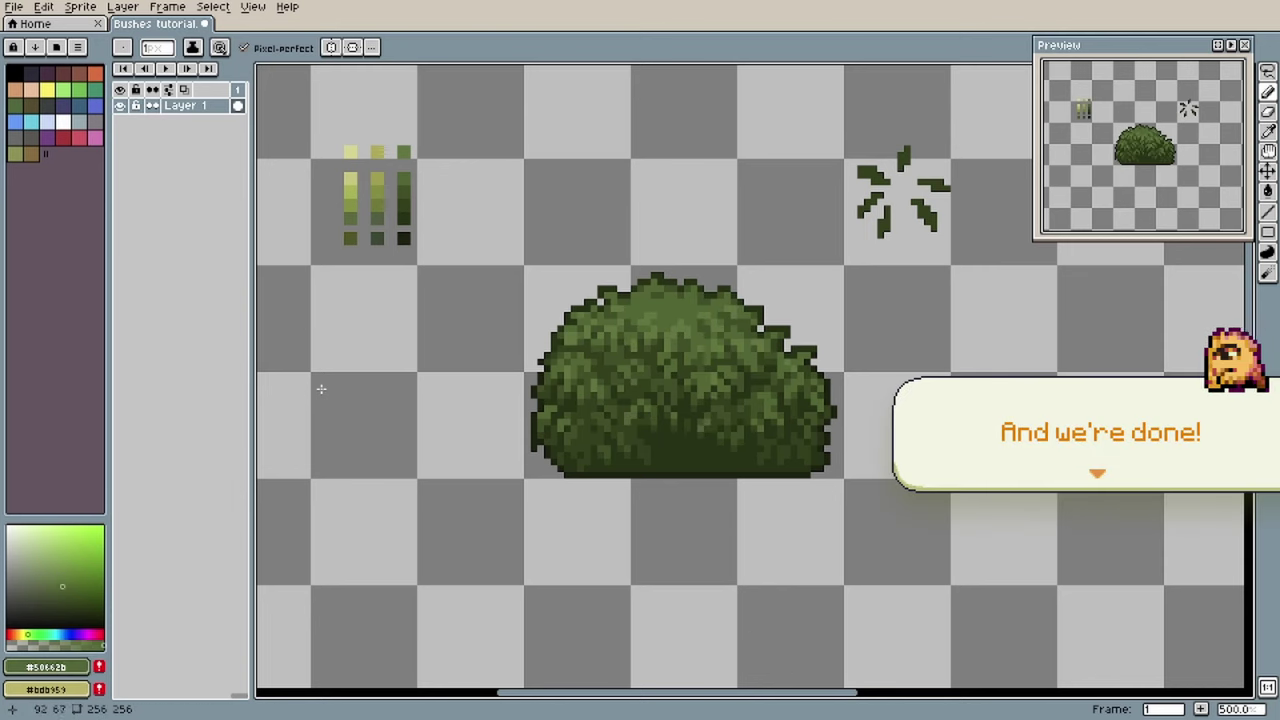
alt+click(714, 395)
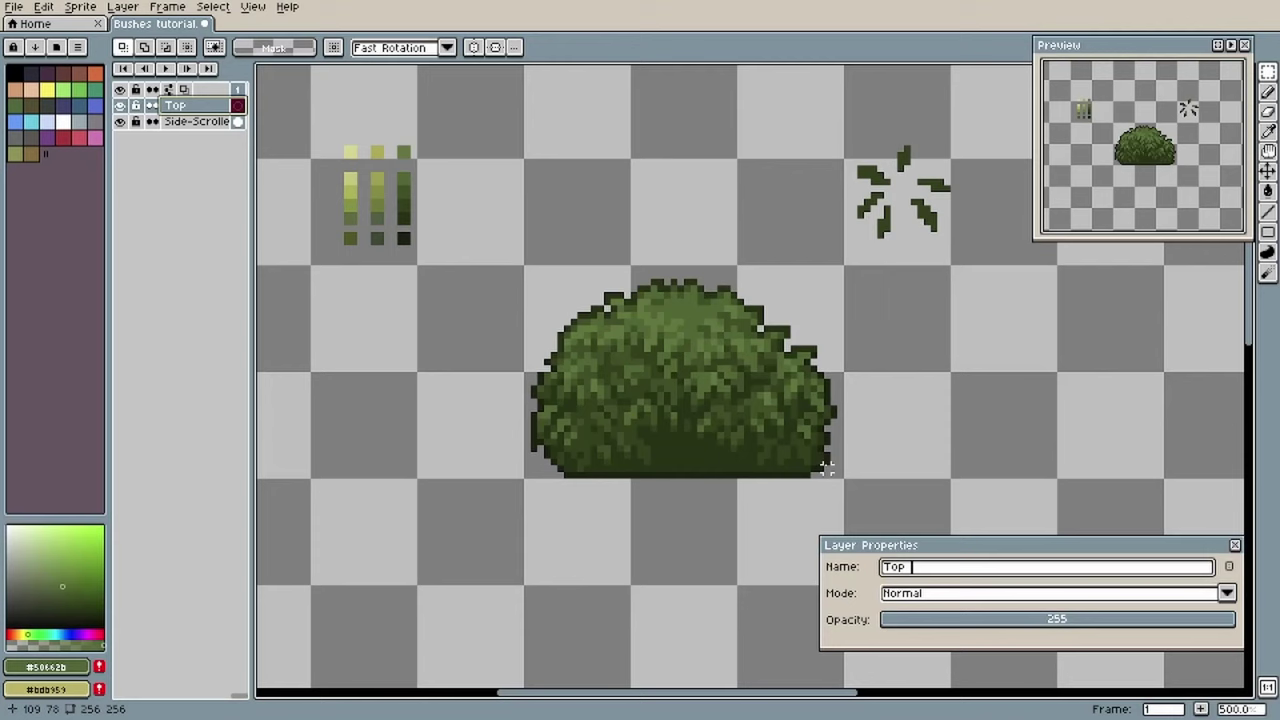
Step: Name the new layer Top Down Bush and hide the side-scroller bush layer
text(Down Bush)
key(Return)
click(120, 122)
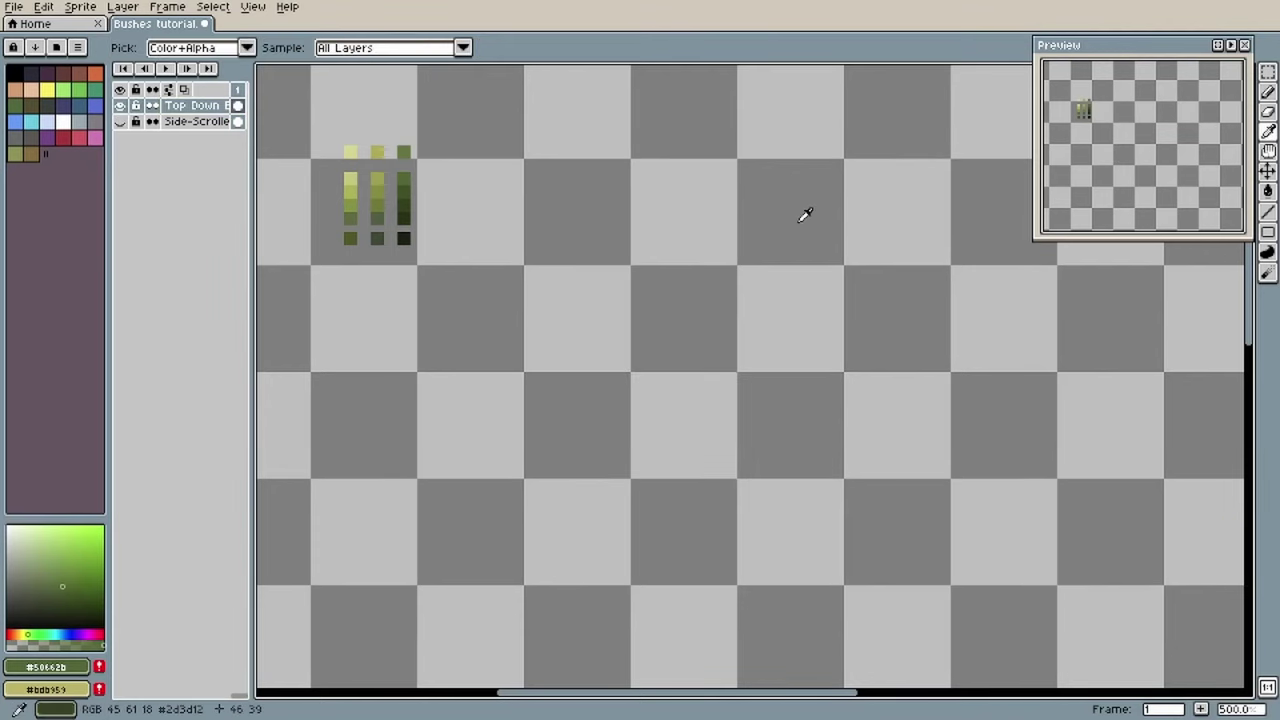
Step: Draw an oval bush shape about three grid squares wide and two high in #212f0b and fill it
click(404, 208)
key(b)
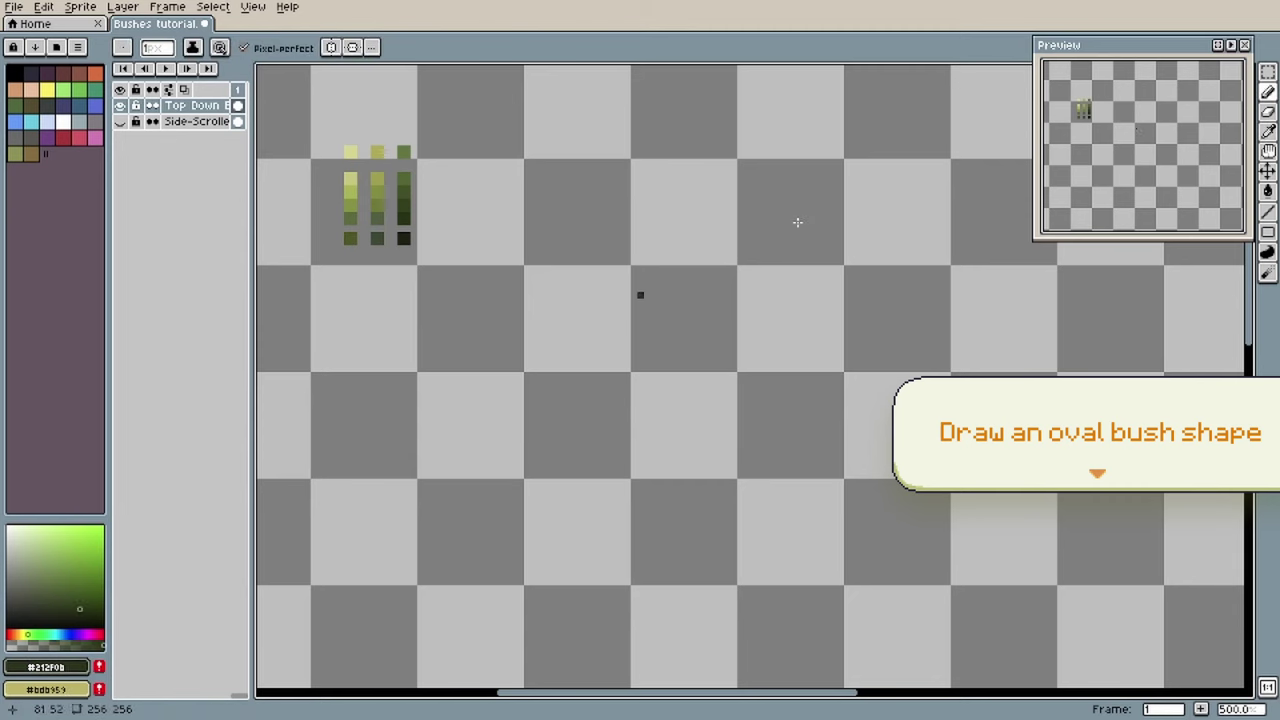
mouse_move(696, 274)
mouse_down()
mouse_move(553, 334)
mouse_move(533, 395)
mouse_move(540, 428)
mouse_move(582, 462)
mouse_move(702, 474)
mouse_move(714, 288)
mouse_move(742, 296)
mouse_move(827, 349)
mouse_move(837, 394)
mouse_move(802, 439)
mouse_move(694, 466)
mouse_up()
mouse_move(601, 289)
mouse_down()
mouse_move(565, 320)
mouse_move(627, 288)
mouse_move(581, 315)
mouse_move(593, 298)
mouse_up()
key(g)
click(706, 386)
key(b)
drag(667, 480, 681, 480)
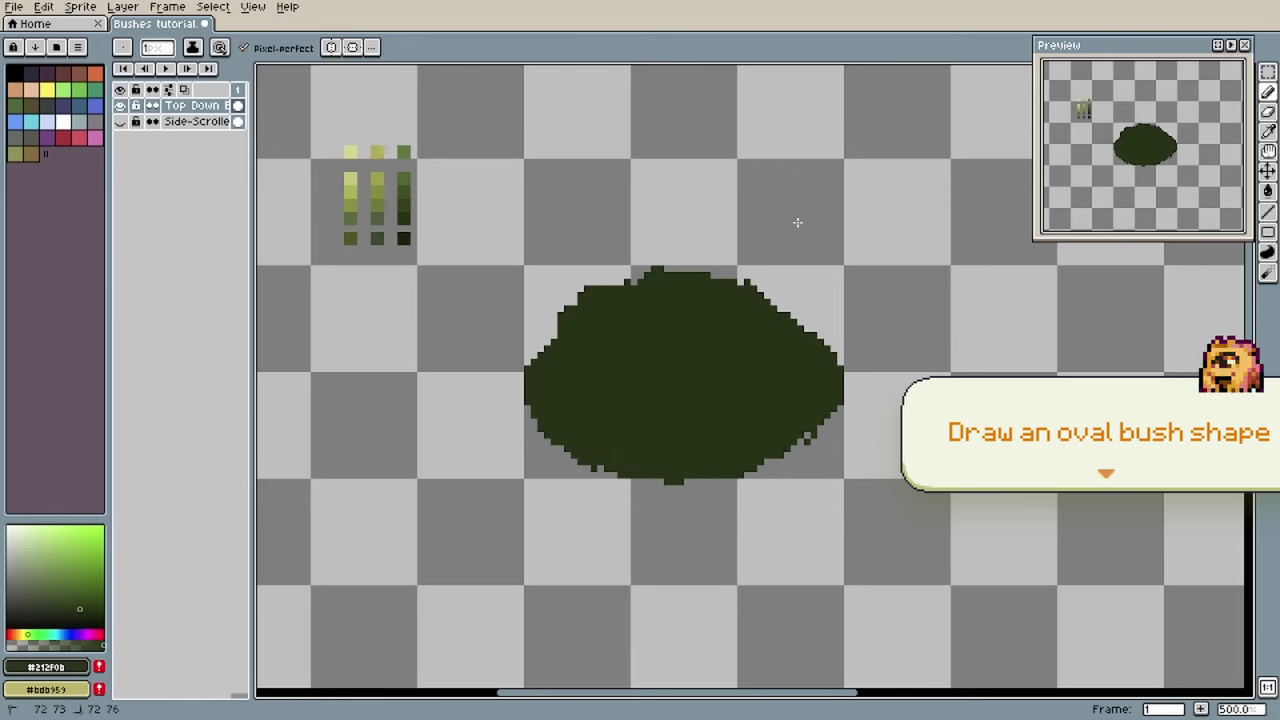
Step: Round off the oval's lower right edge and trim the stray pixels along its bottom
drag(810, 438, 764, 468)
key(e)
drag(667, 482, 681, 482)
key(b)
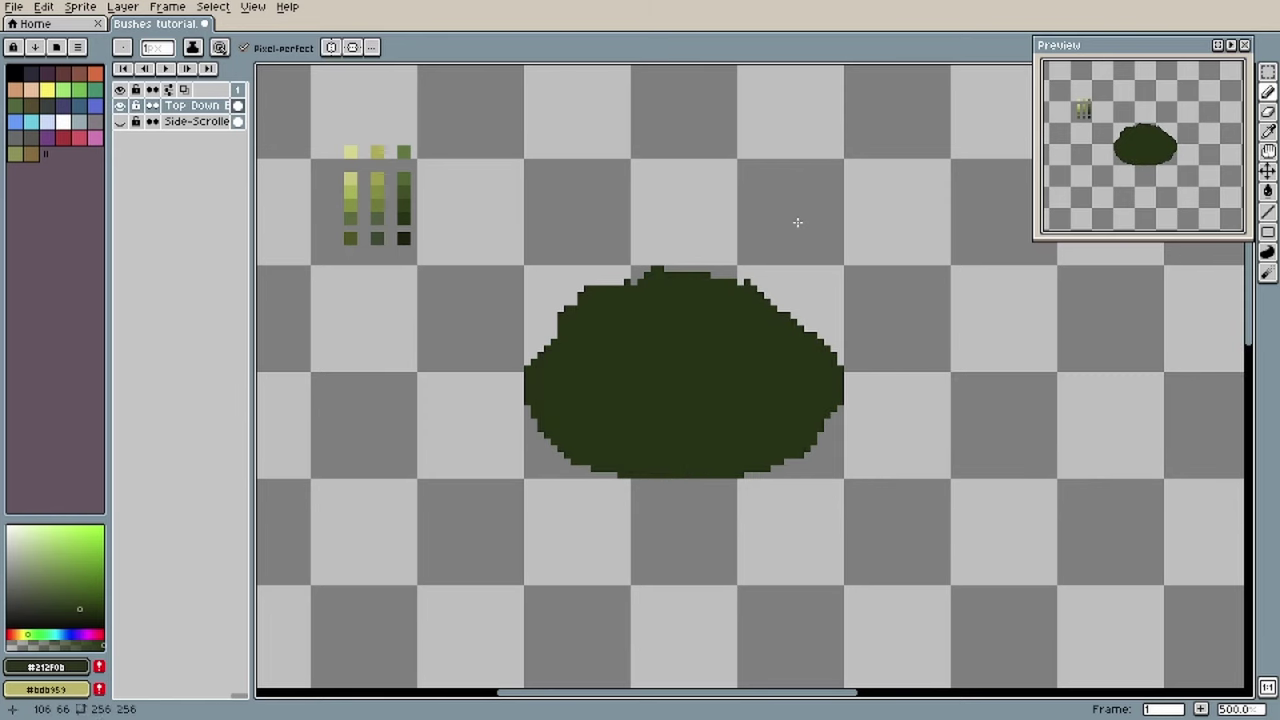
Step: Add jagged leaf tips along the oval's upper slopes and left edge, erasing small notches between them
mouse_move(614, 282)
mouse_down()
mouse_move(681, 268)
mouse_move(754, 282)
mouse_move(802, 329)
mouse_up()
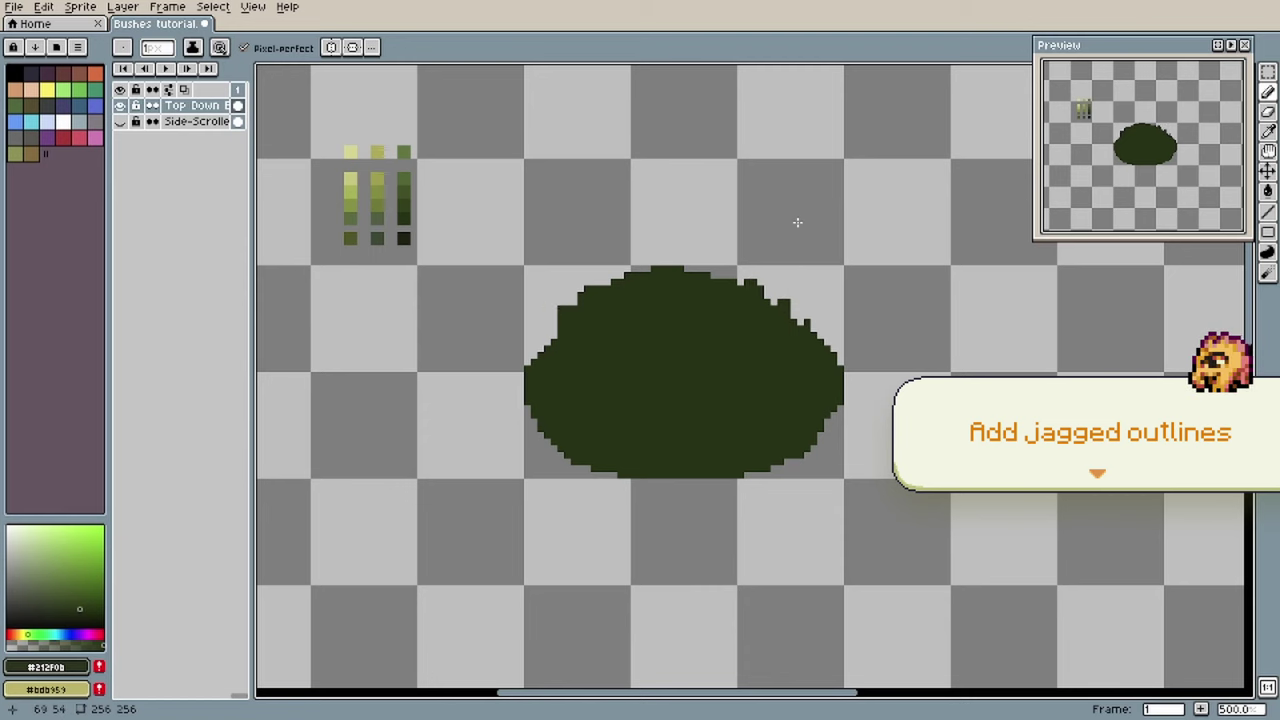
mouse_move(560, 316)
mouse_down()
mouse_move(547, 322)
mouse_move(607, 282)
mouse_up()
key(ctrl+z)
key(q)
key(b)
drag(541, 342, 541, 349)
drag(534, 422, 534, 429)
key(e)
click(527, 382)
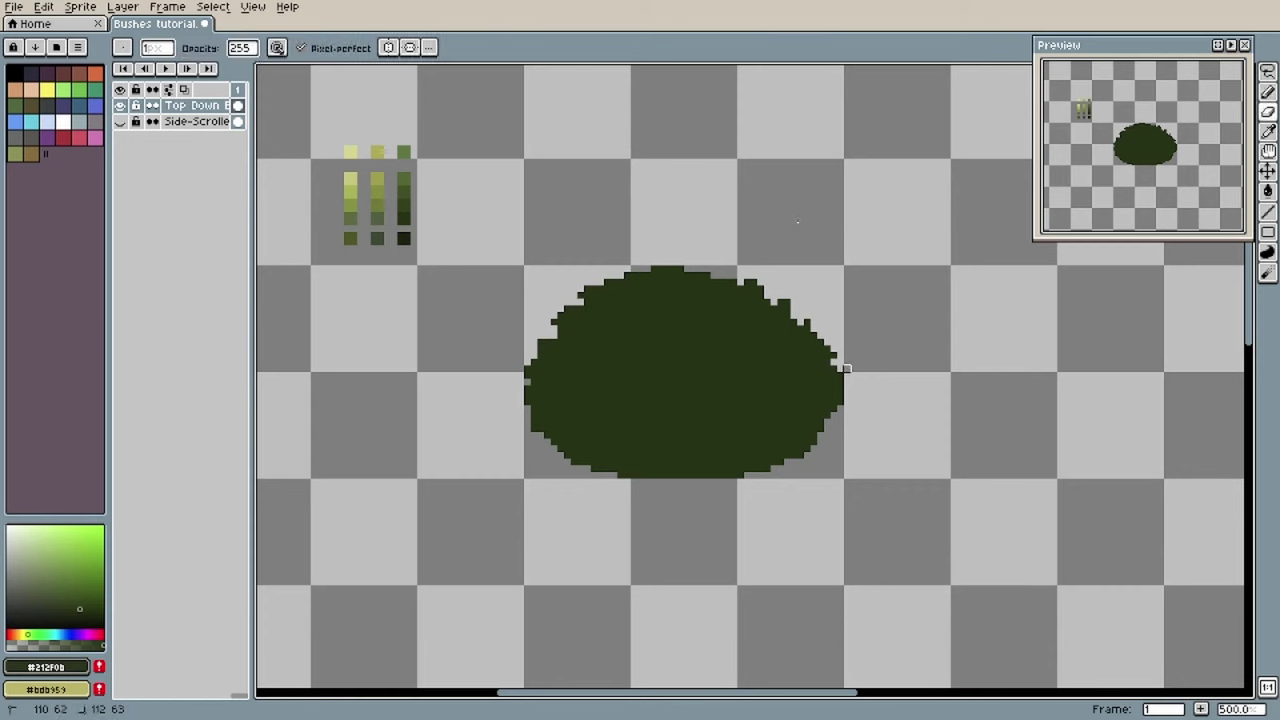
Step: Add jagged #212f0b leaf tips along the oval's right edge, peak and lower left edge
key(b)
drag(841, 368, 827, 429)
click(794, 309)
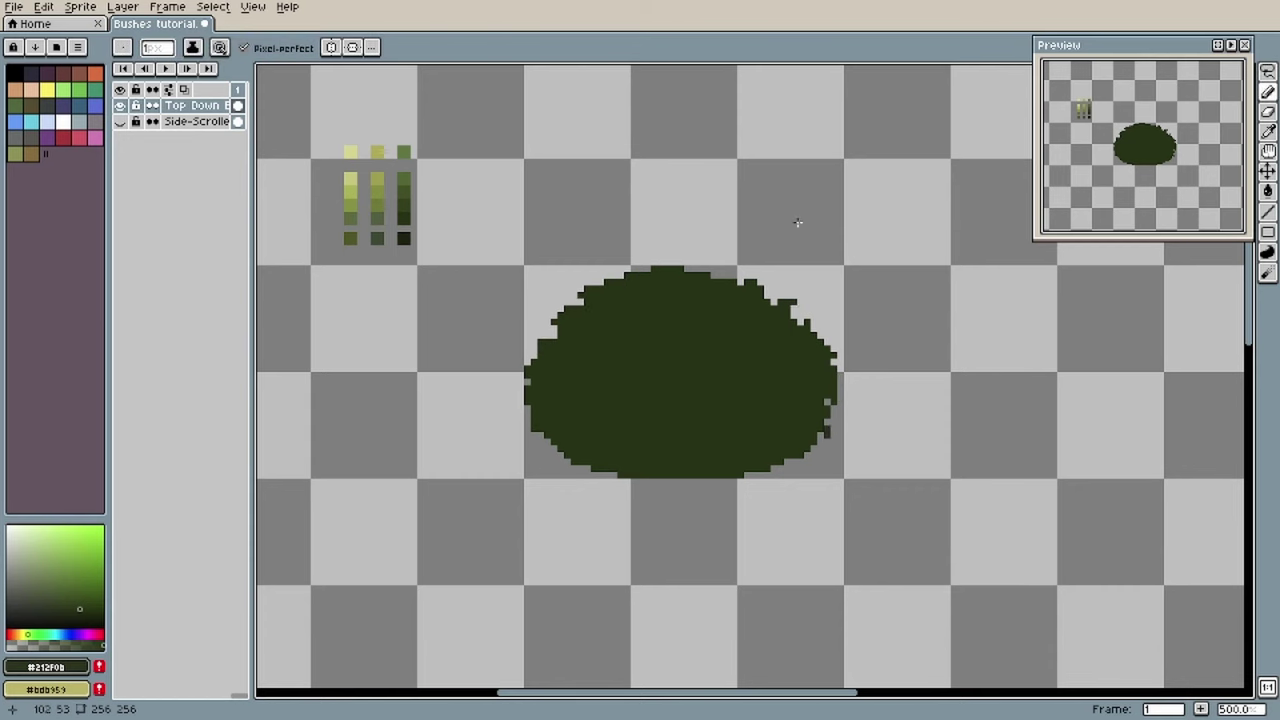
drag(721, 275, 707, 268)
click(827, 422)
drag(547, 442, 557, 448)
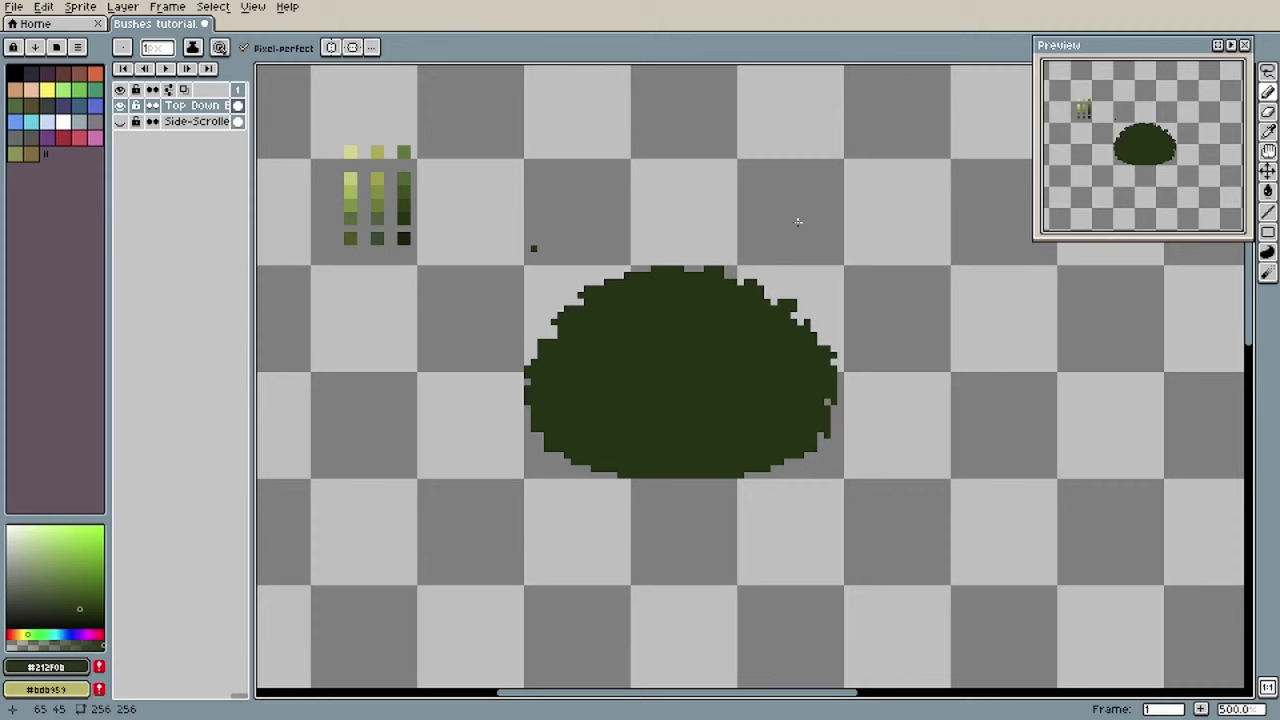
Step: Pick leaf green #2d3d12 from the swatches, and annotate the cube view comparison in the bush demo file
key(i)
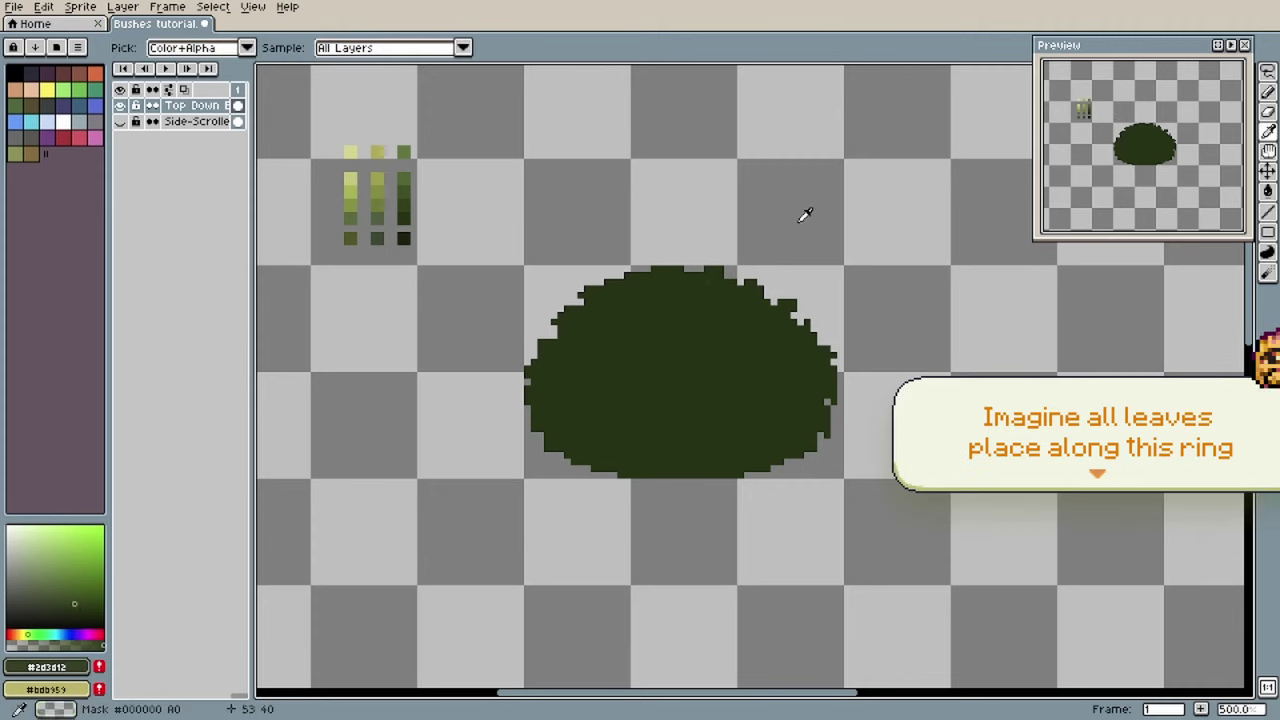
key(b)
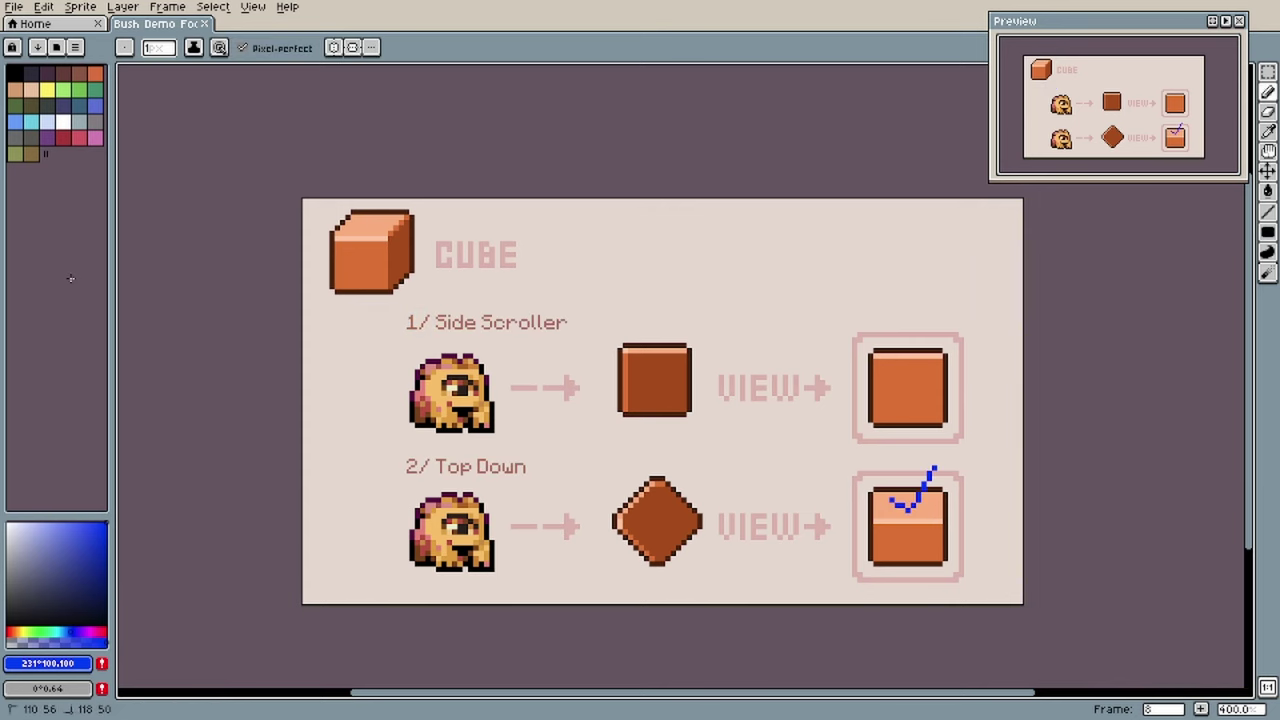
mouse_move(892, 334)
mouse_down()
mouse_move(922, 361)
mouse_move(938, 355)
mouse_move(919, 328)
mouse_move(897, 360)
mouse_up()
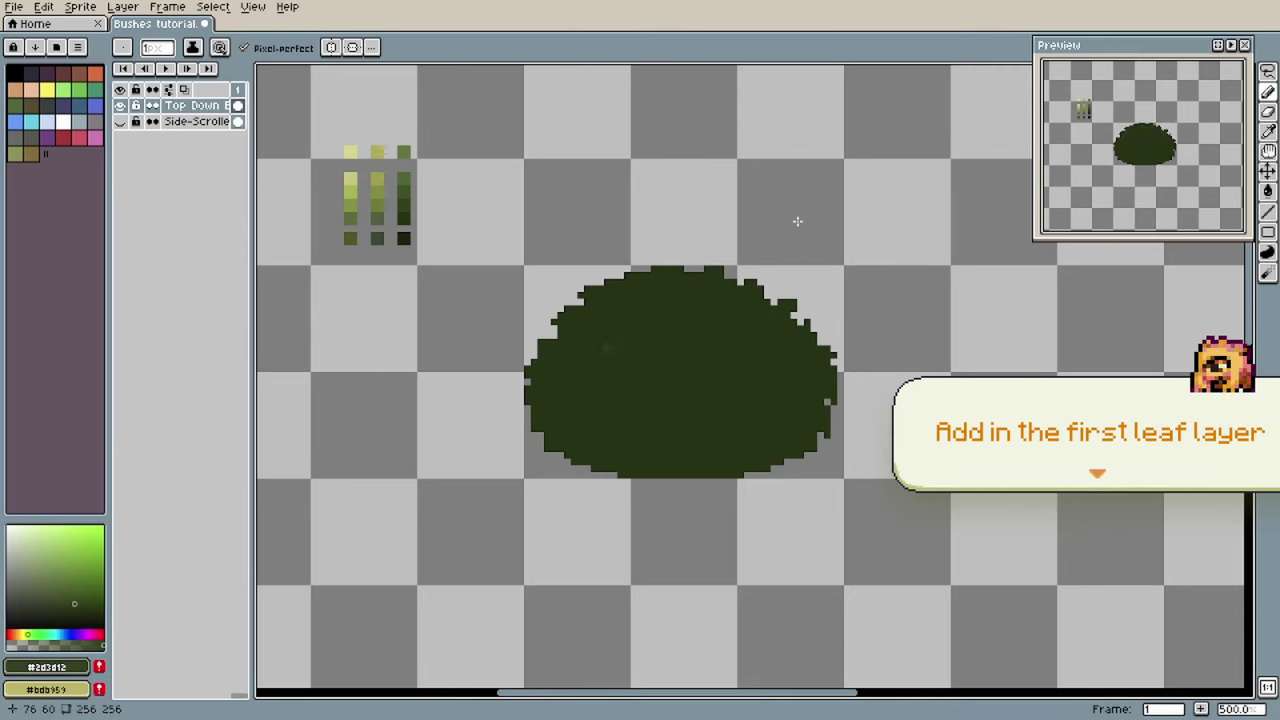
Step: Draw a curved guide ring across the bush's middle in #2d3d12 with leaf clusters around its left and right ends
drag(574, 382, 554, 395)
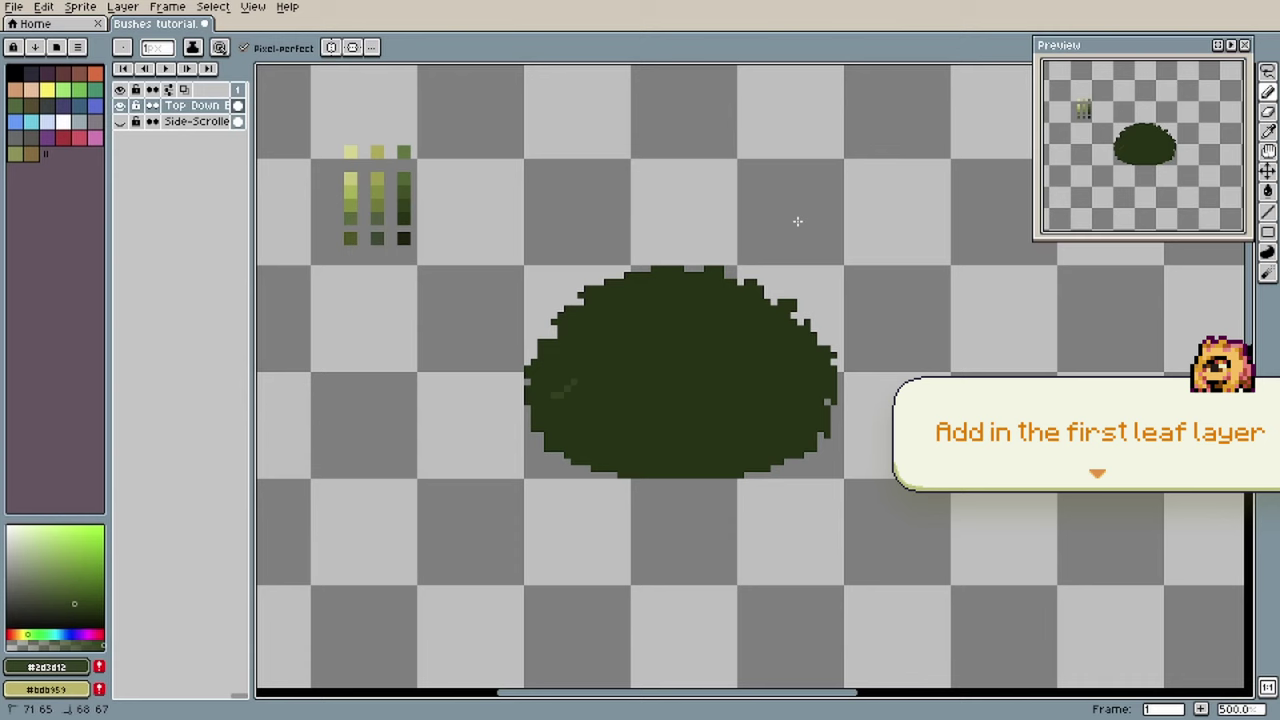
mouse_move(801, 355)
mouse_down()
mouse_move(714, 402)
mouse_move(621, 395)
mouse_move(559, 353)
mouse_move(574, 406)
mouse_move(581, 395)
mouse_move(541, 382)
mouse_up()
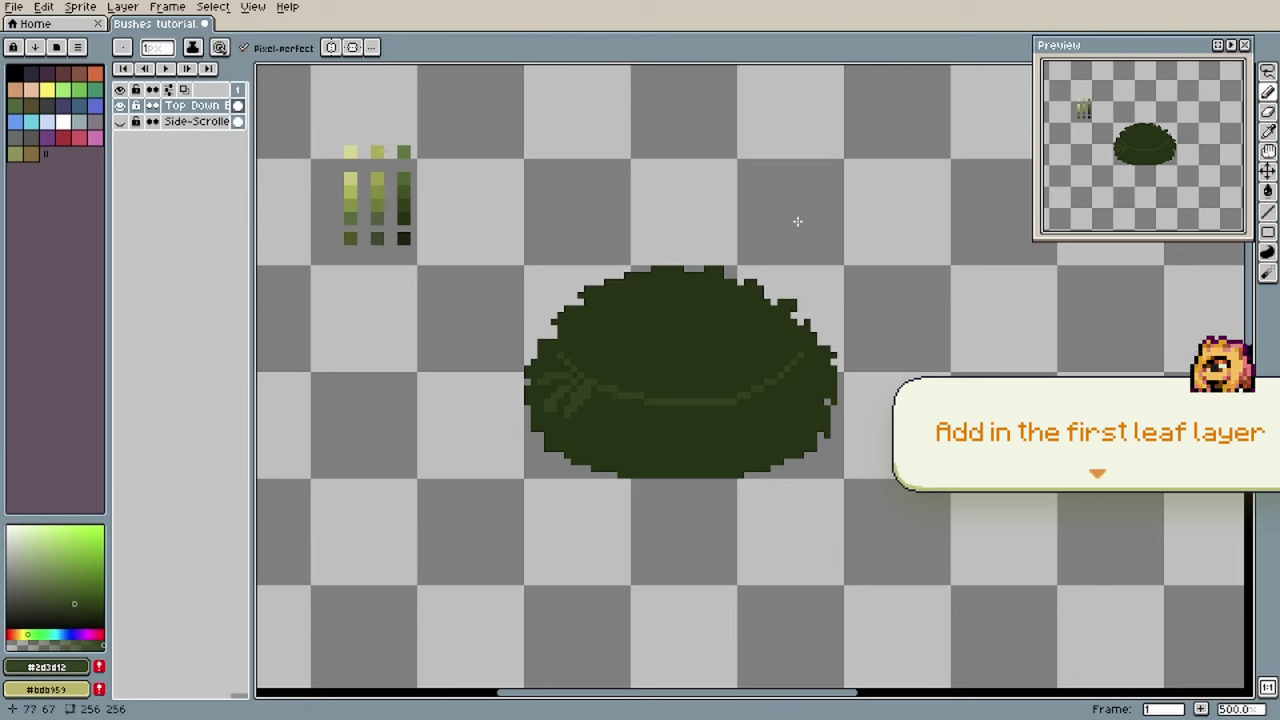
mouse_move(774, 388)
mouse_down()
mouse_move(787, 402)
mouse_move(781, 382)
mouse_move(800, 388)
mouse_move(807, 375)
mouse_up()
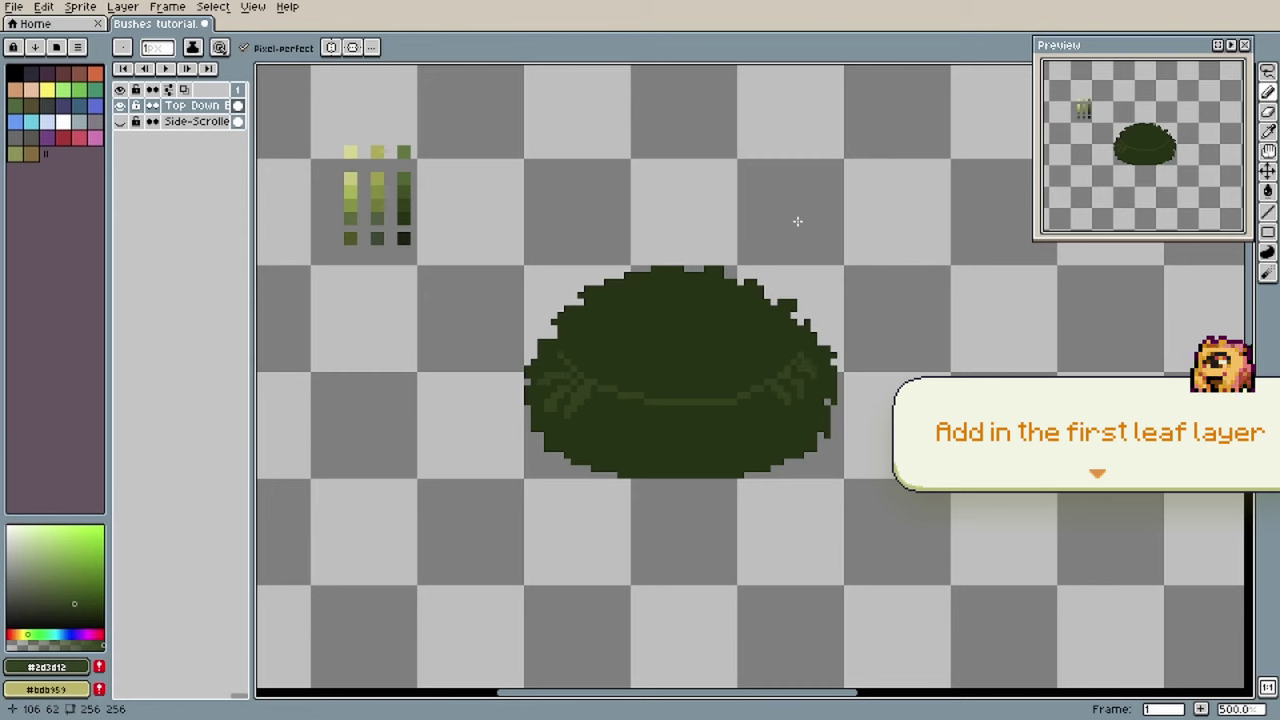
drag(594, 415, 587, 428)
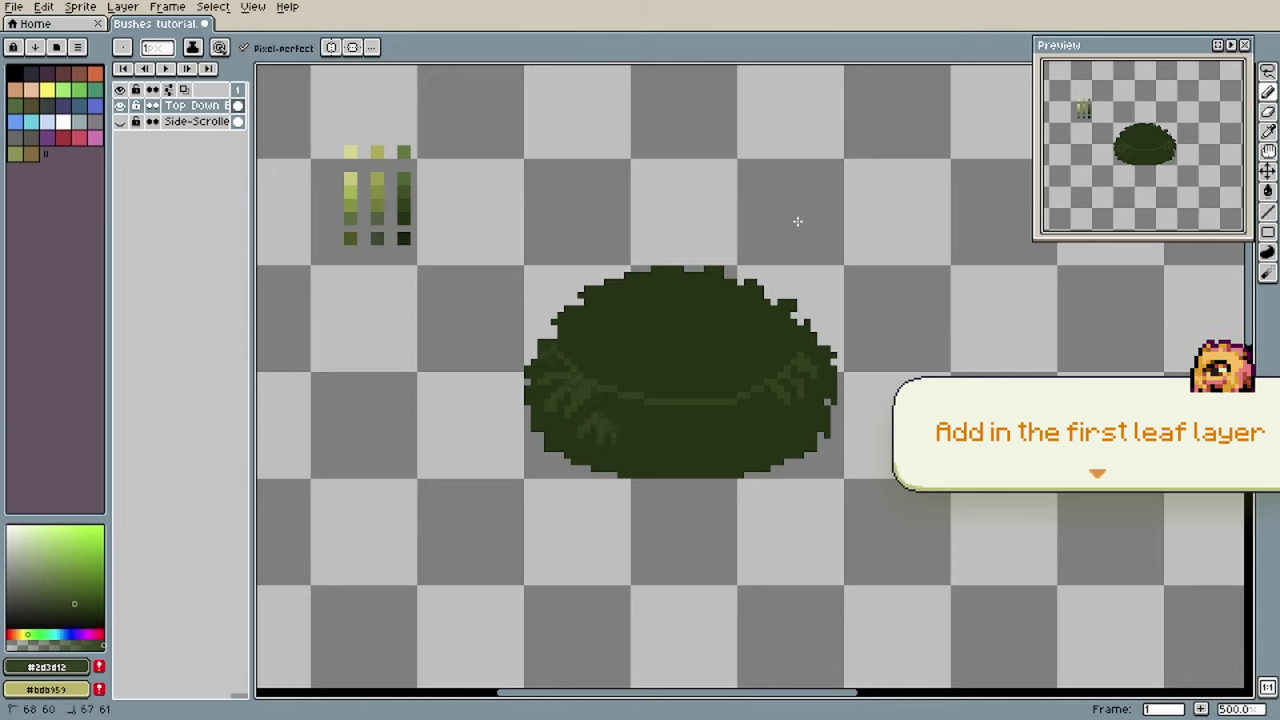
drag(554, 350, 541, 362)
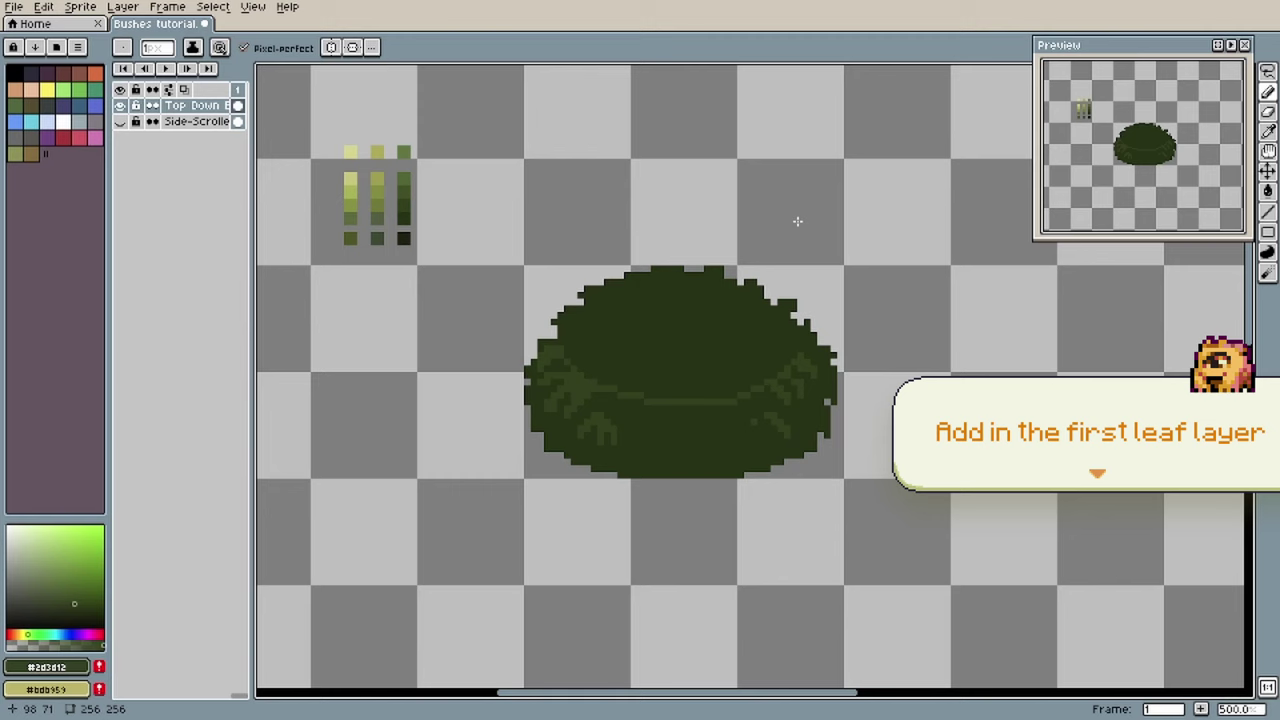
Step: Add #2d3d12 leaf clusters at the lower right and centre, covering the guide ring between clusters with the dark base green
drag(754, 428, 747, 438)
drag(774, 388, 754, 402)
drag(667, 392, 654, 415)
alt+click(674, 375)
drag(641, 395, 607, 388)
drag(727, 402, 674, 428)
alt+click(667, 402)
drag(680, 382, 694, 408)
drag(594, 375, 614, 402)
drag(754, 378, 721, 396)
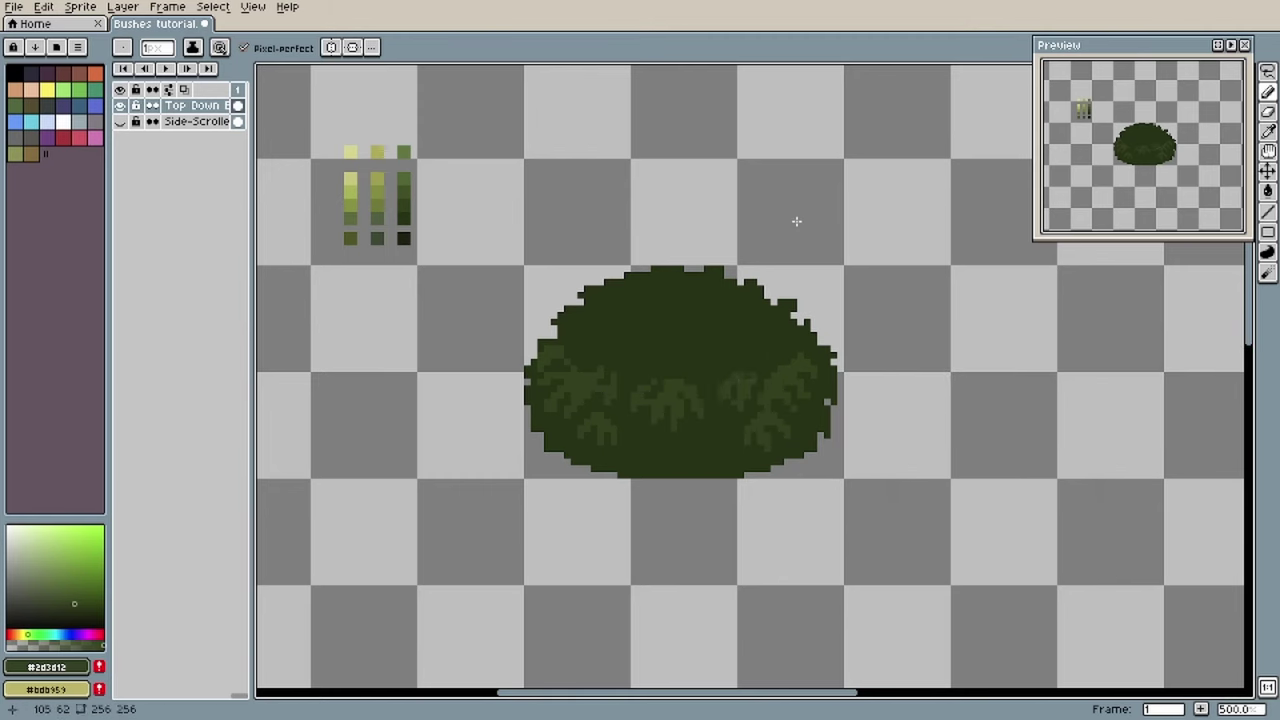
Step: Join the leaf clusters, fill the bush's upper area with #2d3d12, and add dark gaps in #212f0b at the sides
drag(801, 362, 787, 375)
mouse_move(621, 370)
mouse_down()
mouse_move(647, 388)
mouse_move(728, 375)
mouse_up()
key(g)
click(721, 370)
key(b)
alt+click(561, 382)
drag(567, 349, 554, 356)
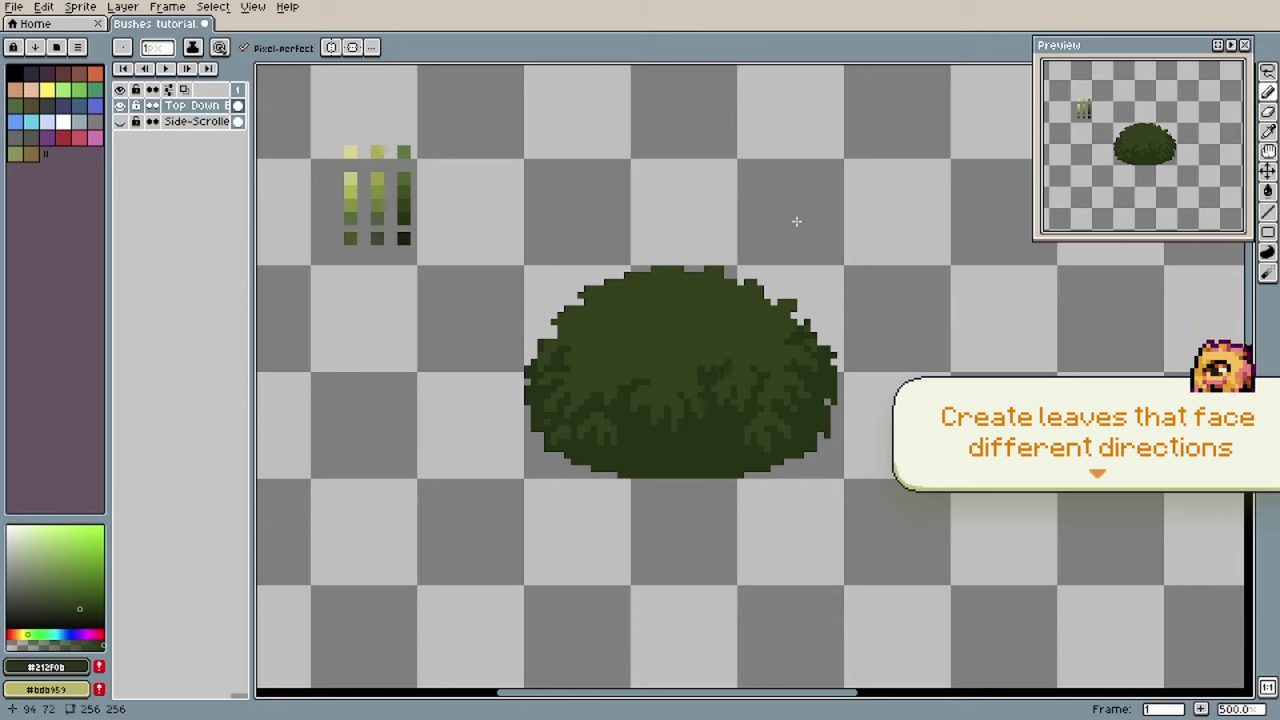
Step: Refine the leaves and gaps near the bush's centre with #2d3d12, and pick #3d4f1c for the highlight layer
alt+click(700, 355)
alt+click(720, 378)
alt+click(614, 342)
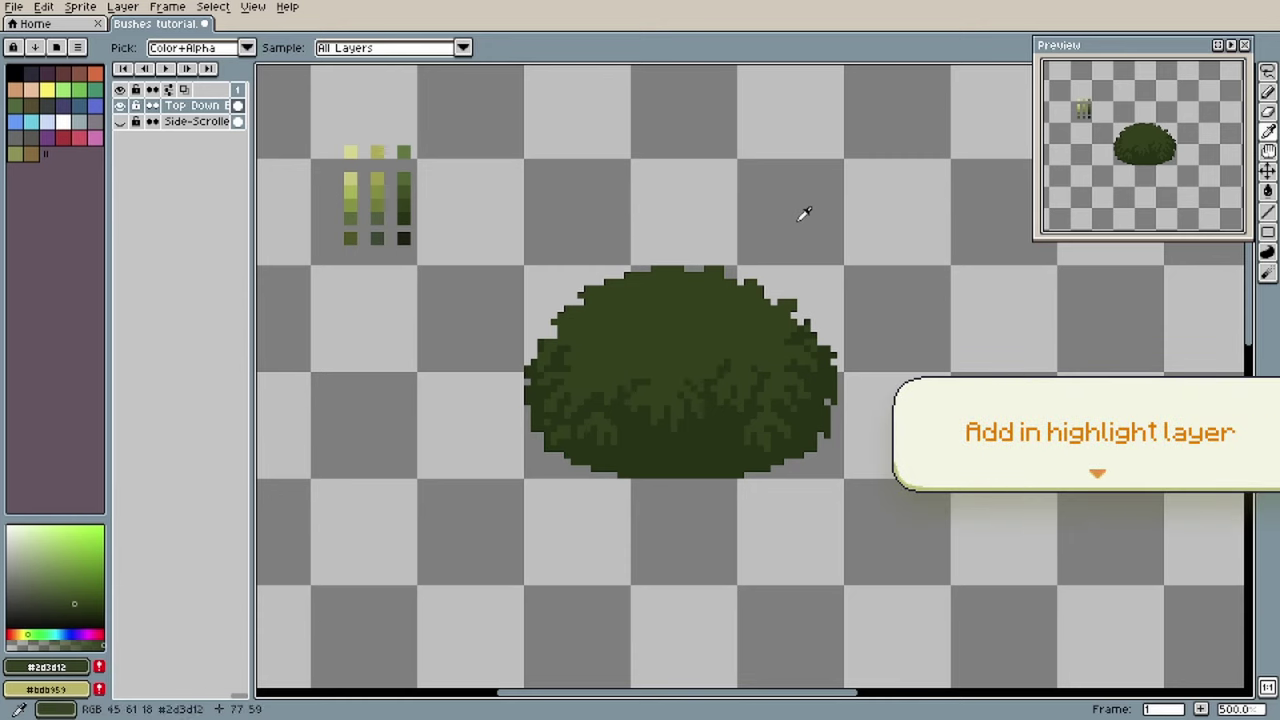
alt+click(404, 192)
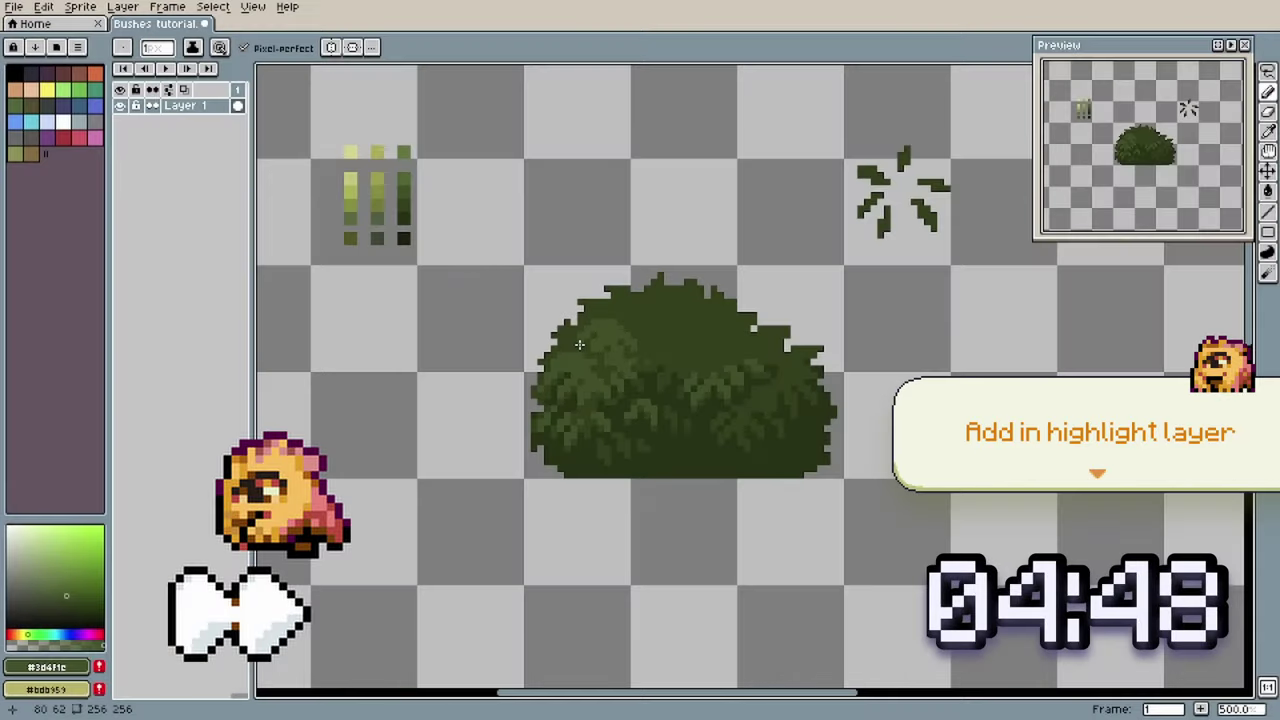
Step: Extend the #3d4f1c highlight leaves across the middle of the side-scroller bush and fill the enclosed leaf area
mouse_move(700, 366)
mouse_down()
mouse_move(726, 350)
mouse_move(772, 356)
mouse_up()
mouse_move(698, 342)
mouse_down()
mouse_move(664, 360)
mouse_move(667, 335)
mouse_up()
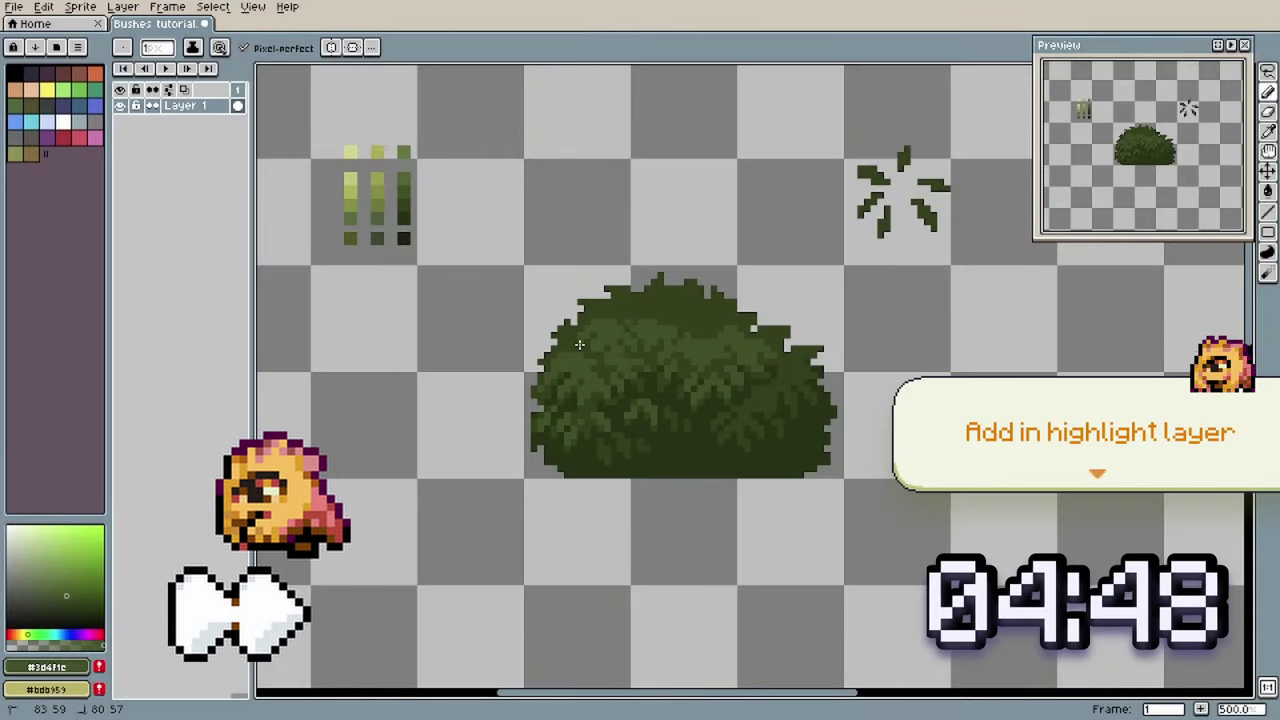
key(g)
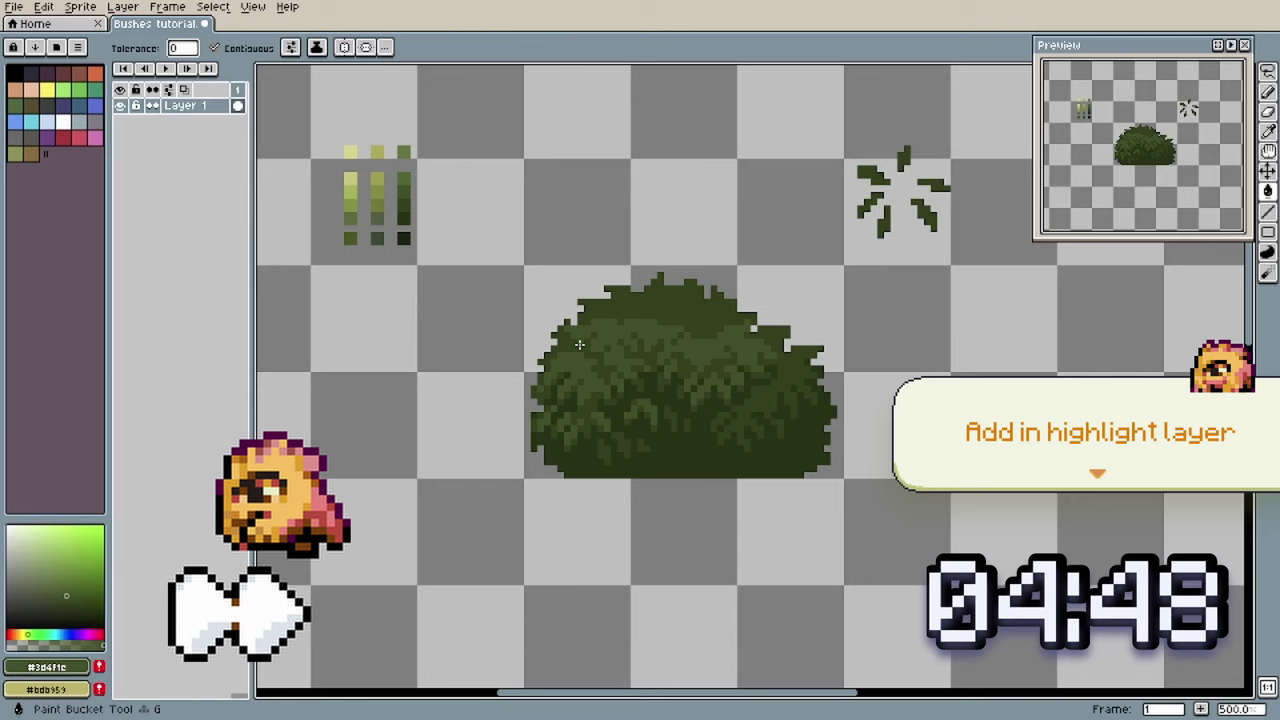
click(579, 344)
key(b)
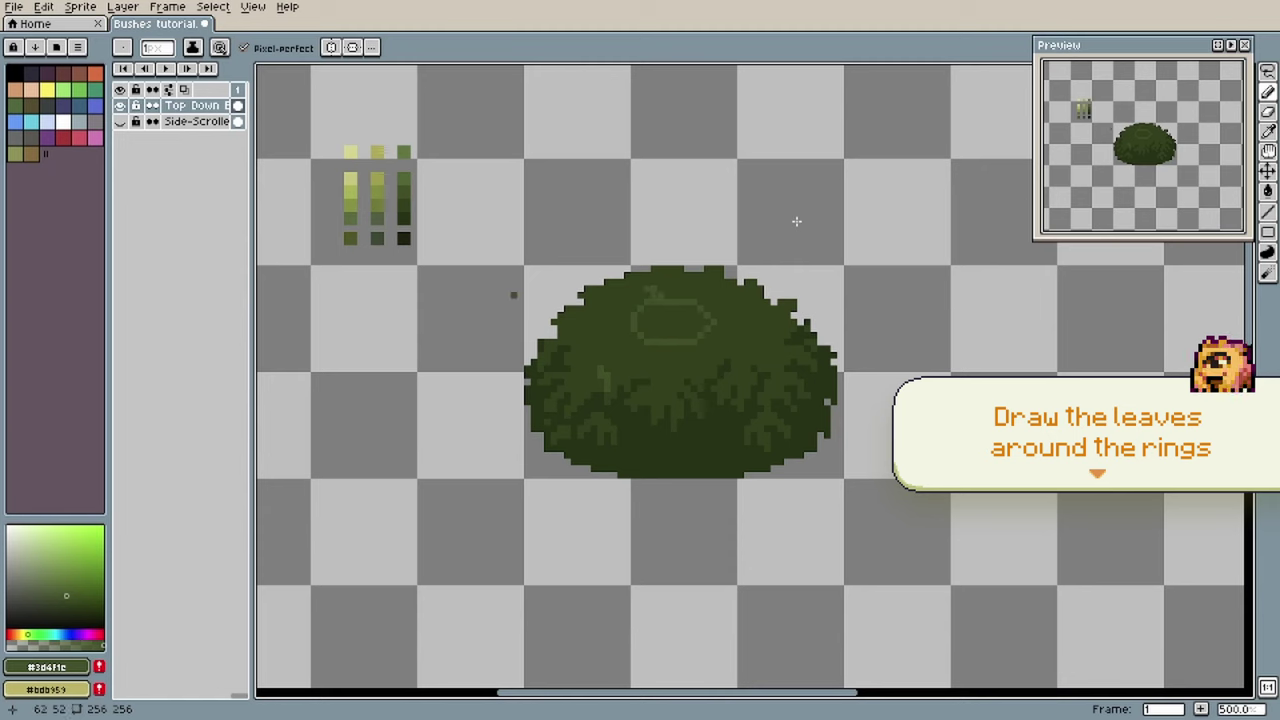
Step: Undo the trial leaf strokes and draw #3d4f1c highlight leaf clusters on the top-down bush's left and right sides
key(ctrl+z)
mouse_move(594, 375)
mouse_down()
mouse_move(587, 388)
mouse_move(574, 375)
mouse_move(594, 349)
mouse_up()
key(ctrl+z)
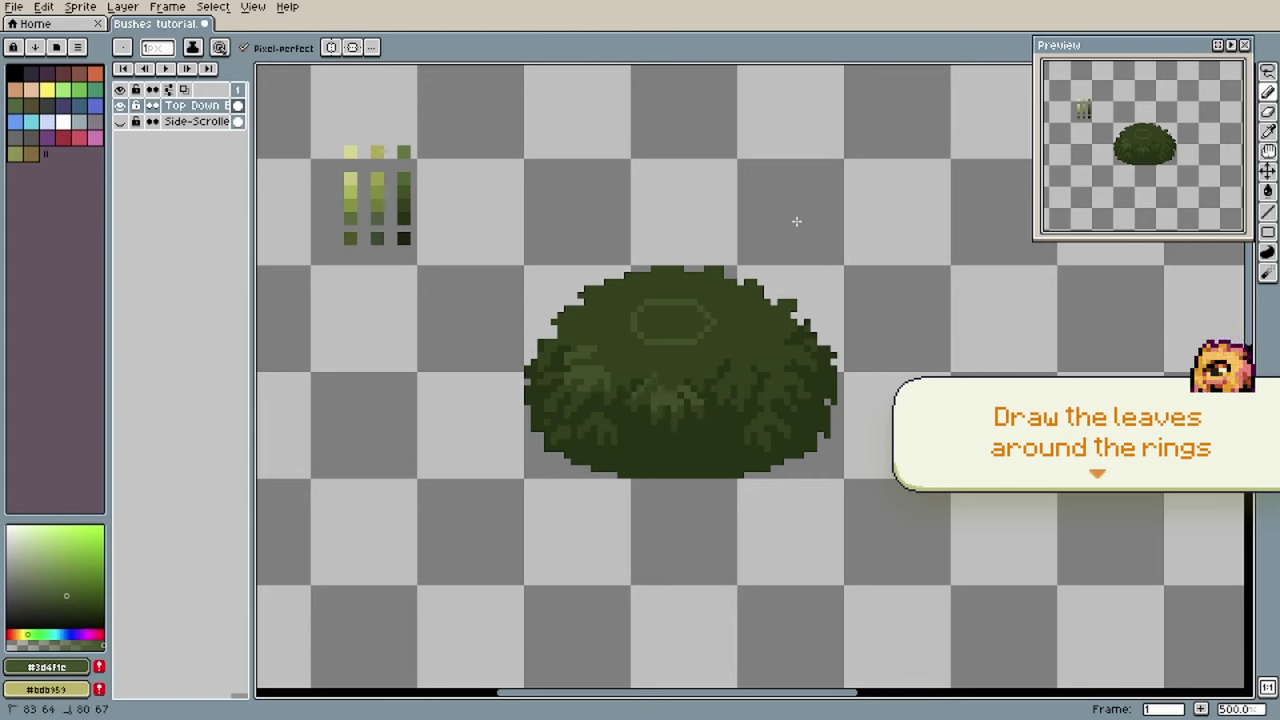
drag(581, 335, 601, 342)
mouse_move(601, 342)
mouse_down()
mouse_move(621, 355)
mouse_move(594, 362)
mouse_up()
mouse_move(727, 388)
mouse_down()
mouse_move(747, 375)
mouse_move(801, 388)
mouse_up()
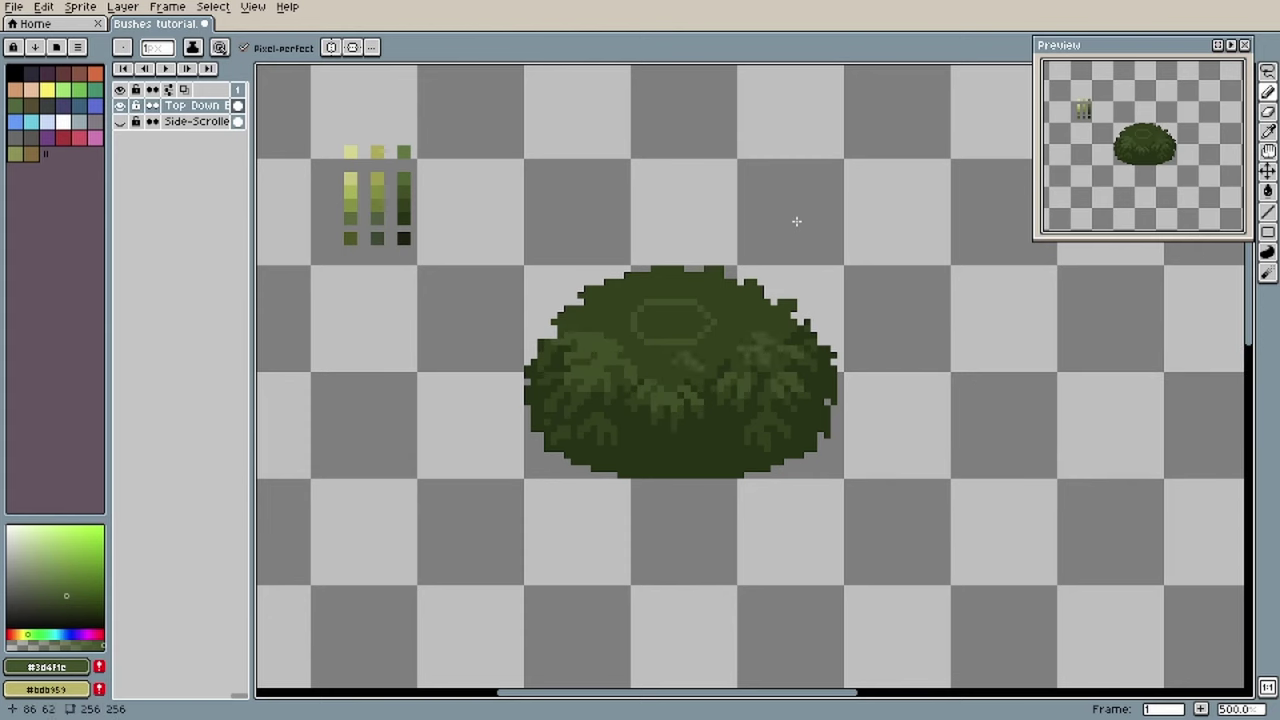
Step: Connect the #3d4f1c highlight leaves across the bush's middle and extend them up both slopes
drag(621, 355, 661, 342)
drag(687, 355, 734, 342)
drag(727, 342, 767, 323)
drag(574, 315, 594, 328)
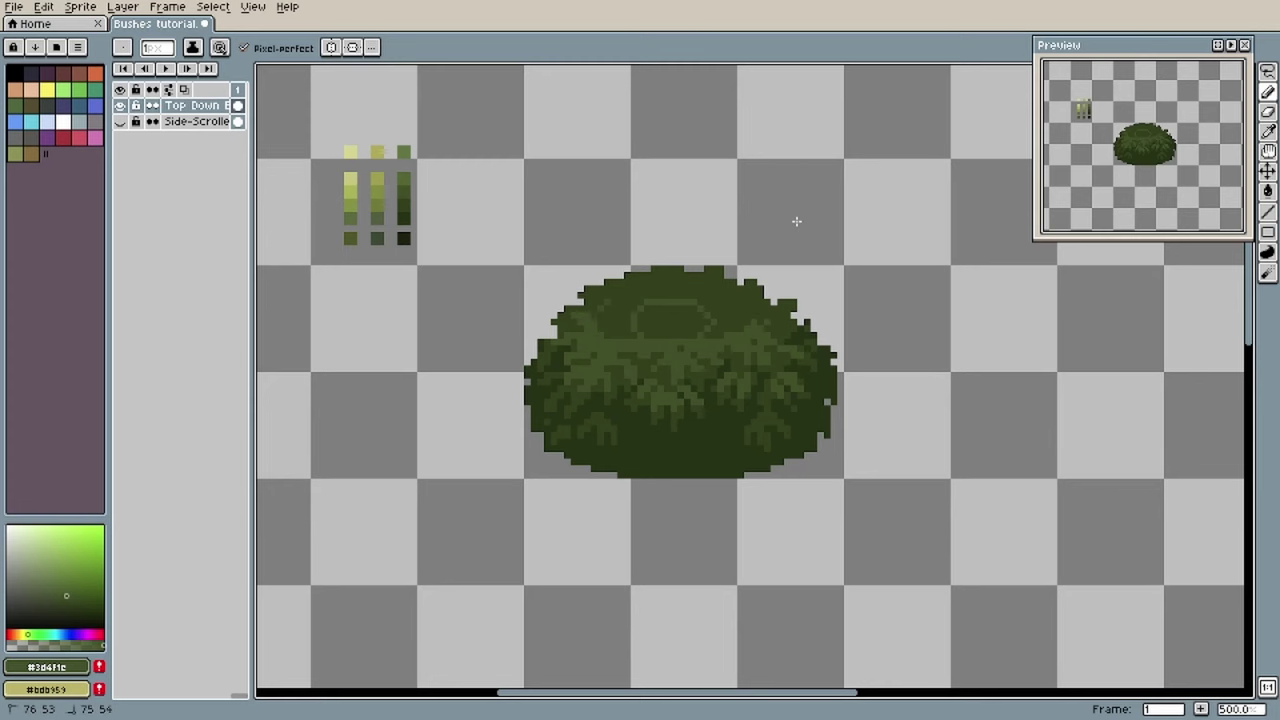
Step: Surround the crown's guide ring with #3d4f1c leaves along its upper side and fill the enclosed area
drag(678, 294, 748, 324)
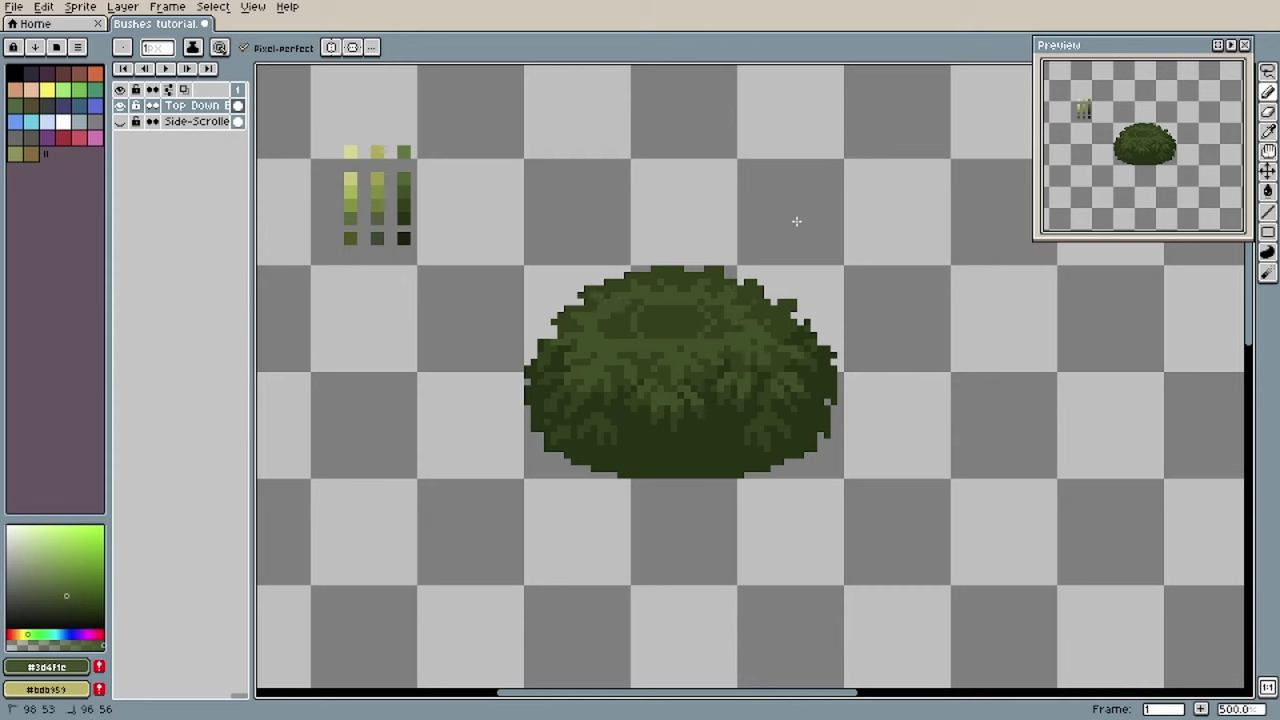
key(g)
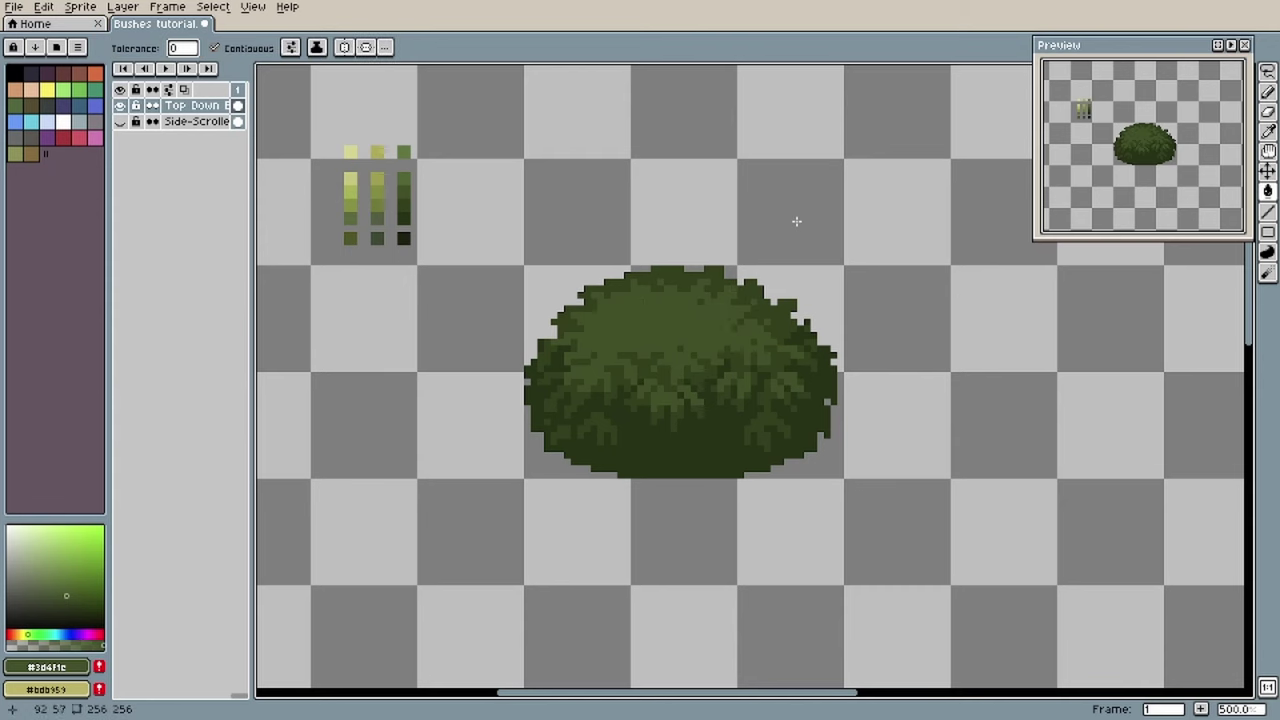
key(b)
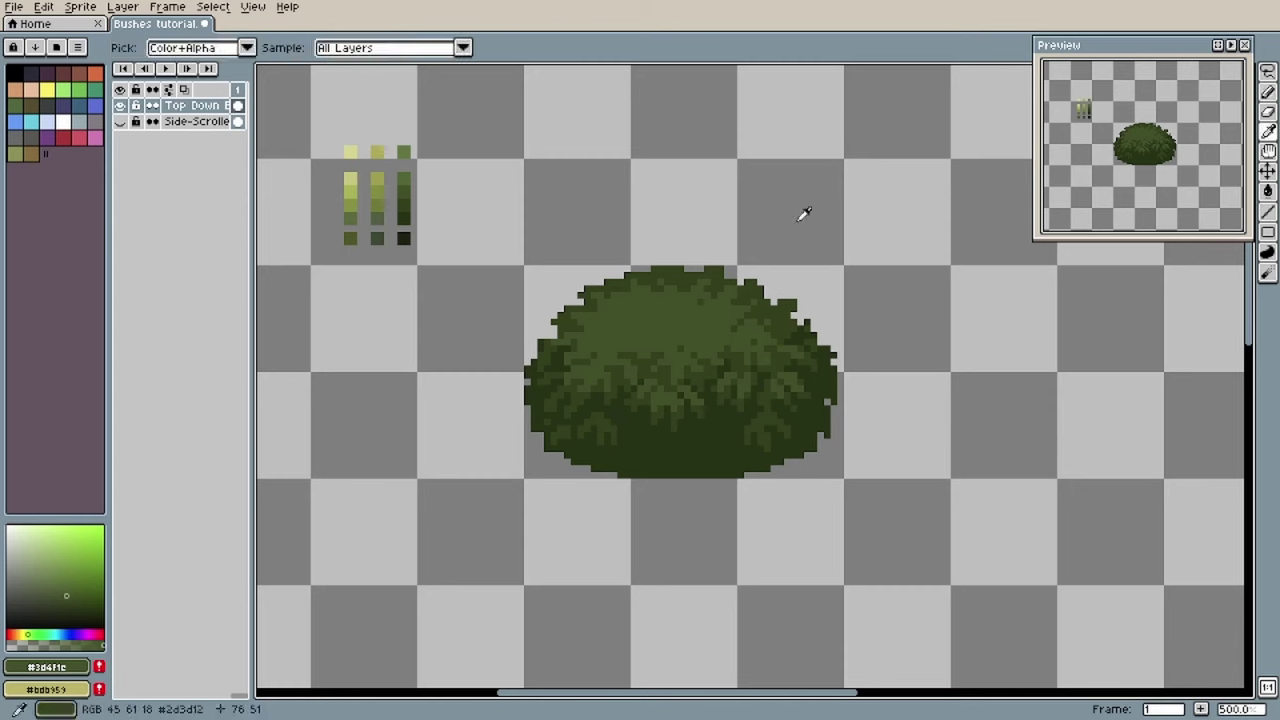
Step: Rework the crown's upper and right edges with #2d3d12 and #3d4f1c leaf pixels
alt+click(621, 295)
alt+click(621, 305)
alt+click(650, 281)
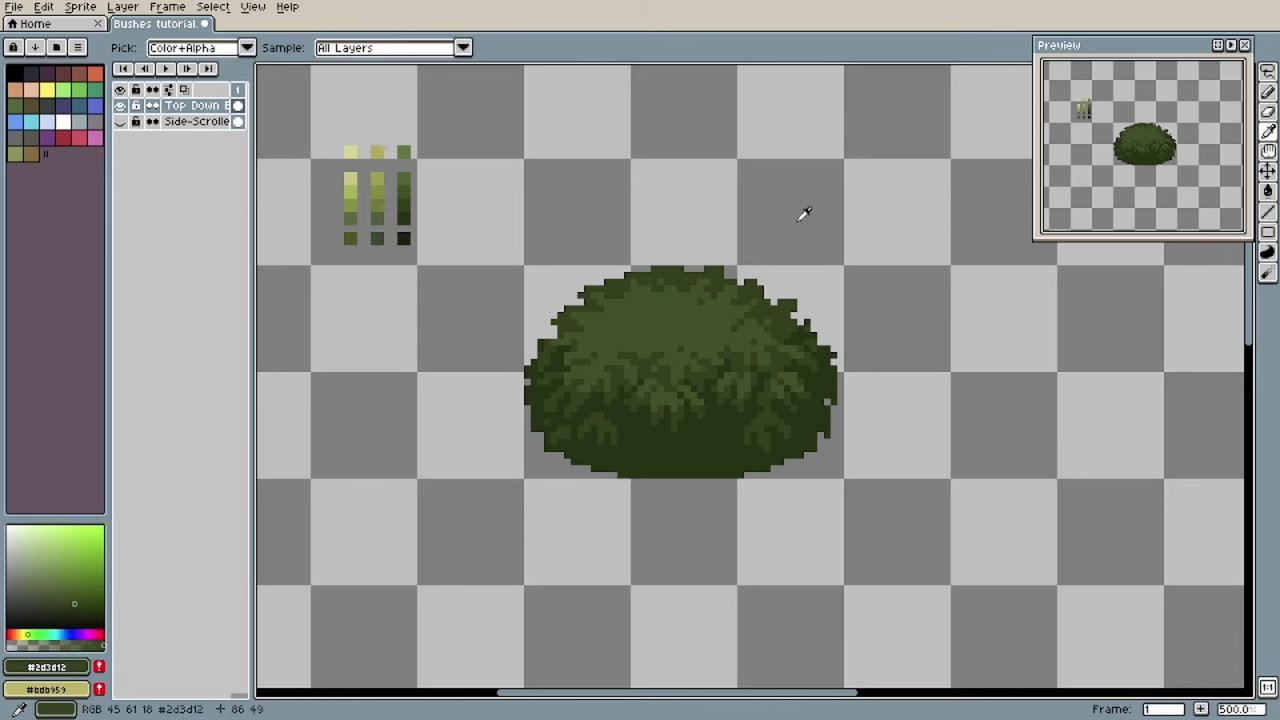
alt+click(687, 280)
alt+click(747, 308)
alt+click(690, 322)
drag(779, 330, 795, 335)
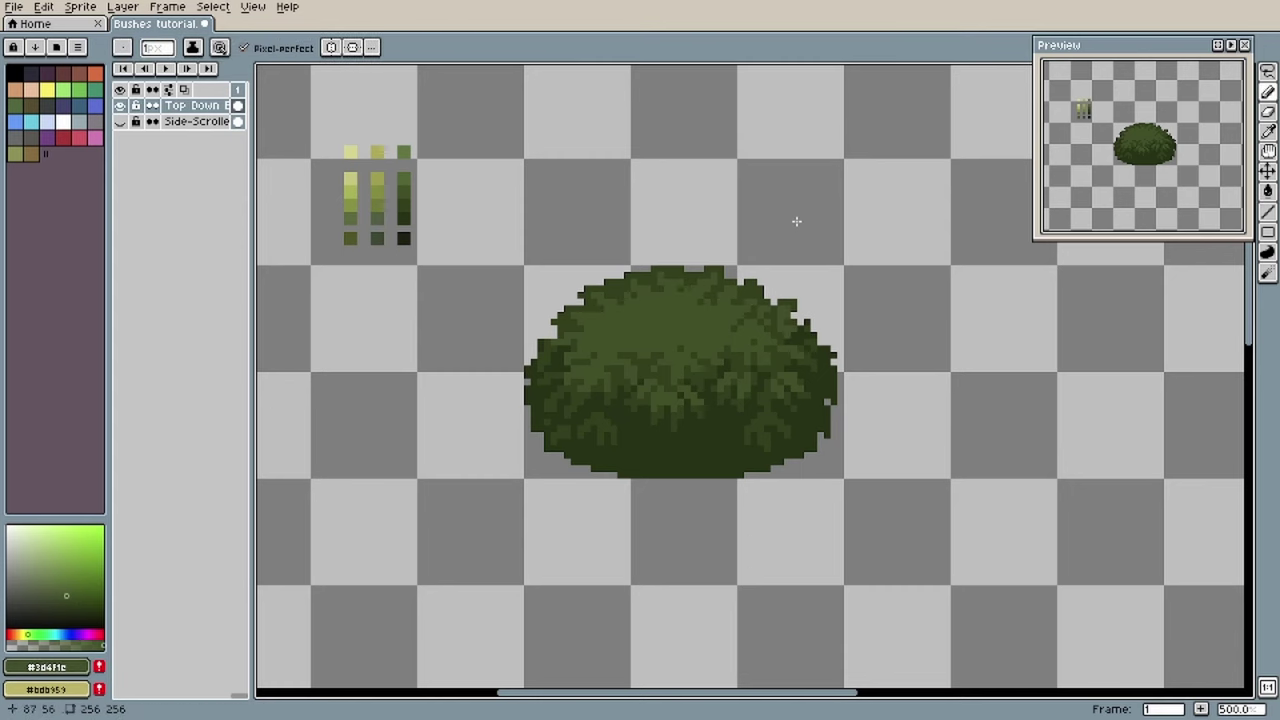
Step: Break up the crown's left and right edges with #2d3d12 leaf strokes sampled from the bush
alt+click(600, 340)
drag(582, 330, 609, 347)
drag(721, 302, 734, 308)
alt+click(741, 308)
click(741, 315)
alt+click(727, 315)
alt+click(720, 308)
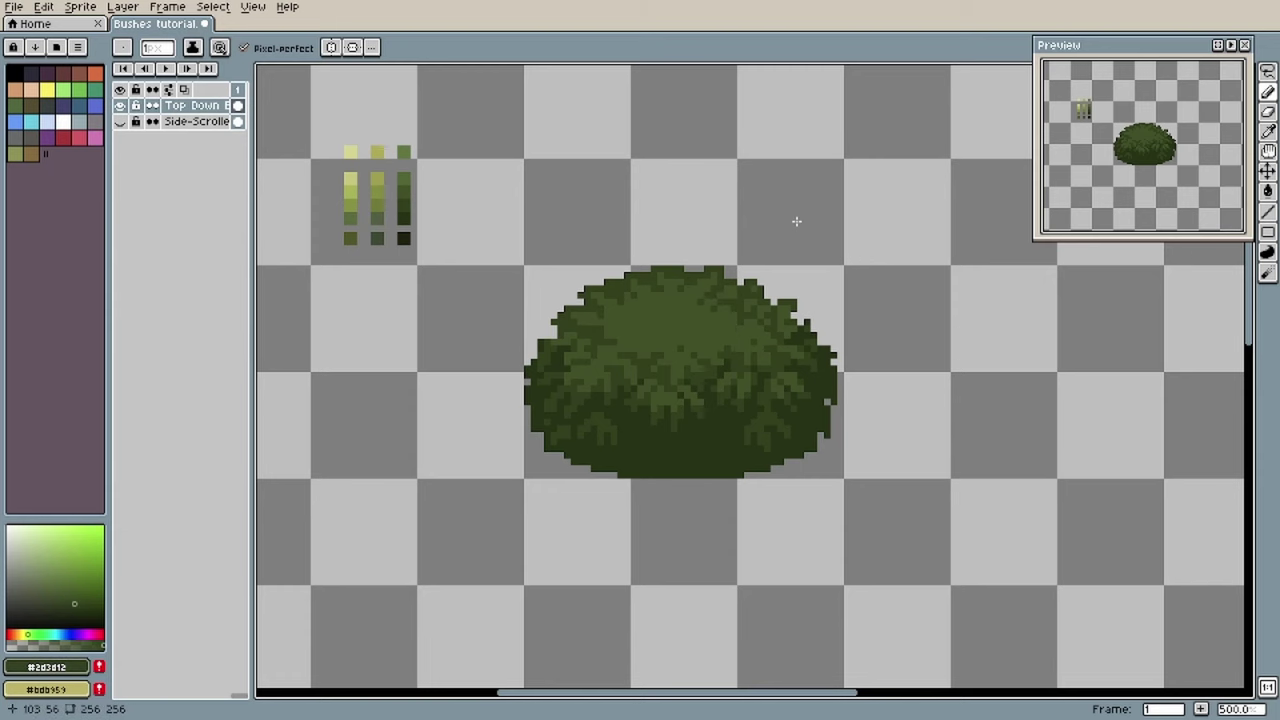
alt+click(600, 322)
drag(607, 322, 614, 342)
Step: Spread #2d3d12 leaves over the bush's dark lower area and add #3d4f1c accents to its leaf clusters
alt+click(660, 335)
alt+click(700, 342)
alt+click(700, 322)
alt+click(714, 308)
alt+click(796, 221)
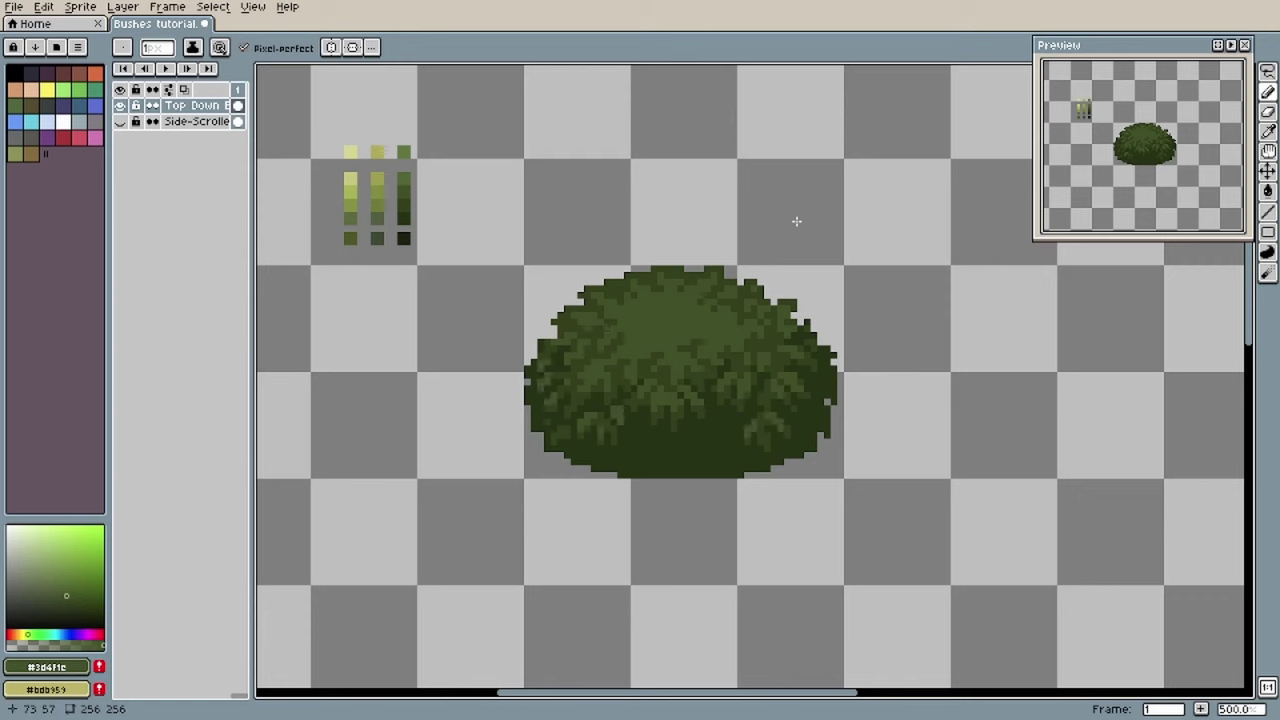
alt+click(796, 221)
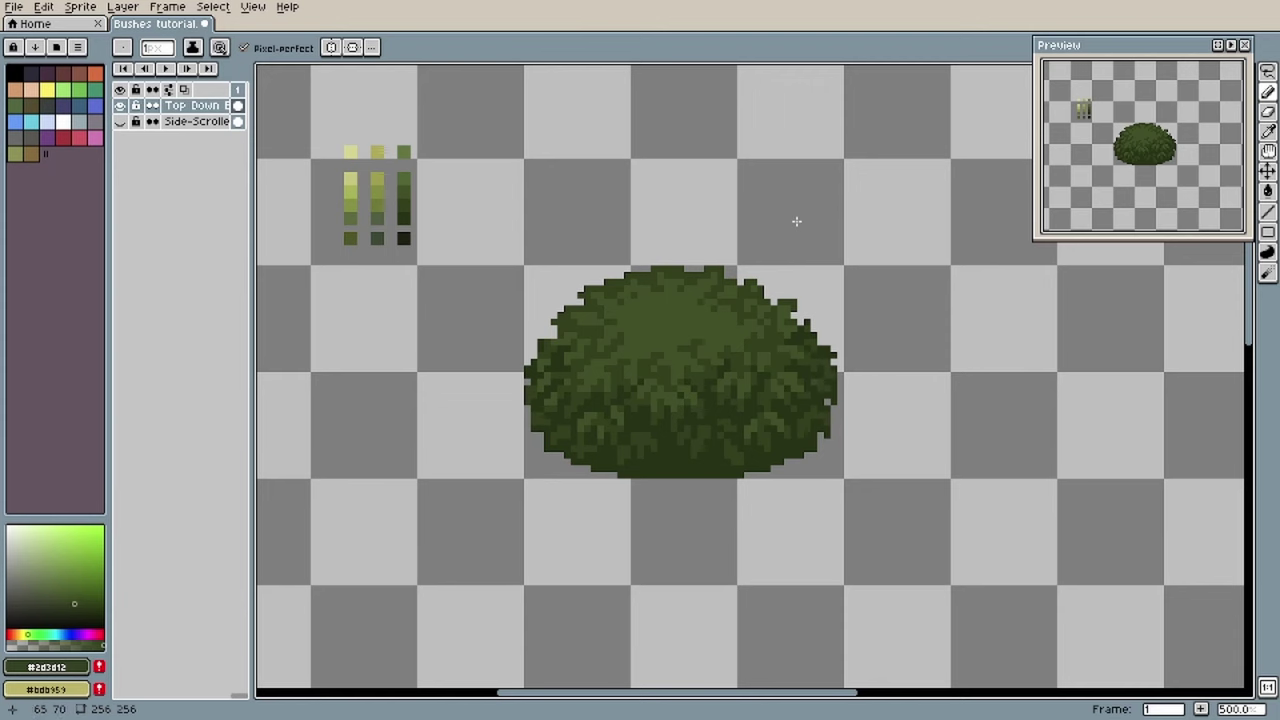
Step: Undo the trial pixel near the bush's right edge and add leaf strokes to its left-side cluster
alt+click(820, 375)
click(820, 385)
key(ctrl+z)
drag(574, 388, 562, 408)
alt+click(562, 372)
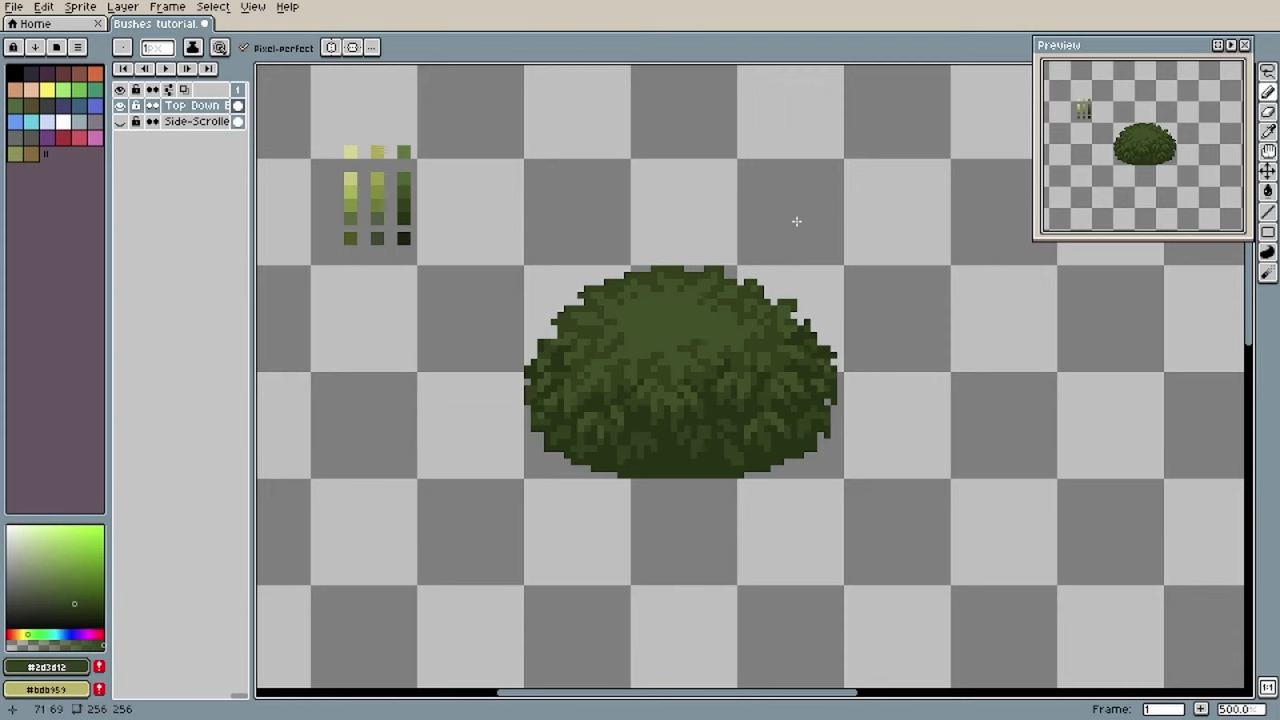
Step: Draw small leaf highlights in the bush's lower right clusters and along its right edge
alt+click(762, 415)
mouse_move(767, 430)
mouse_down()
mouse_move(761, 442)
mouse_move(728, 429)
mouse_up()
drag(734, 442, 741, 455)
drag(802, 415, 814, 422)
alt+click(820, 395)
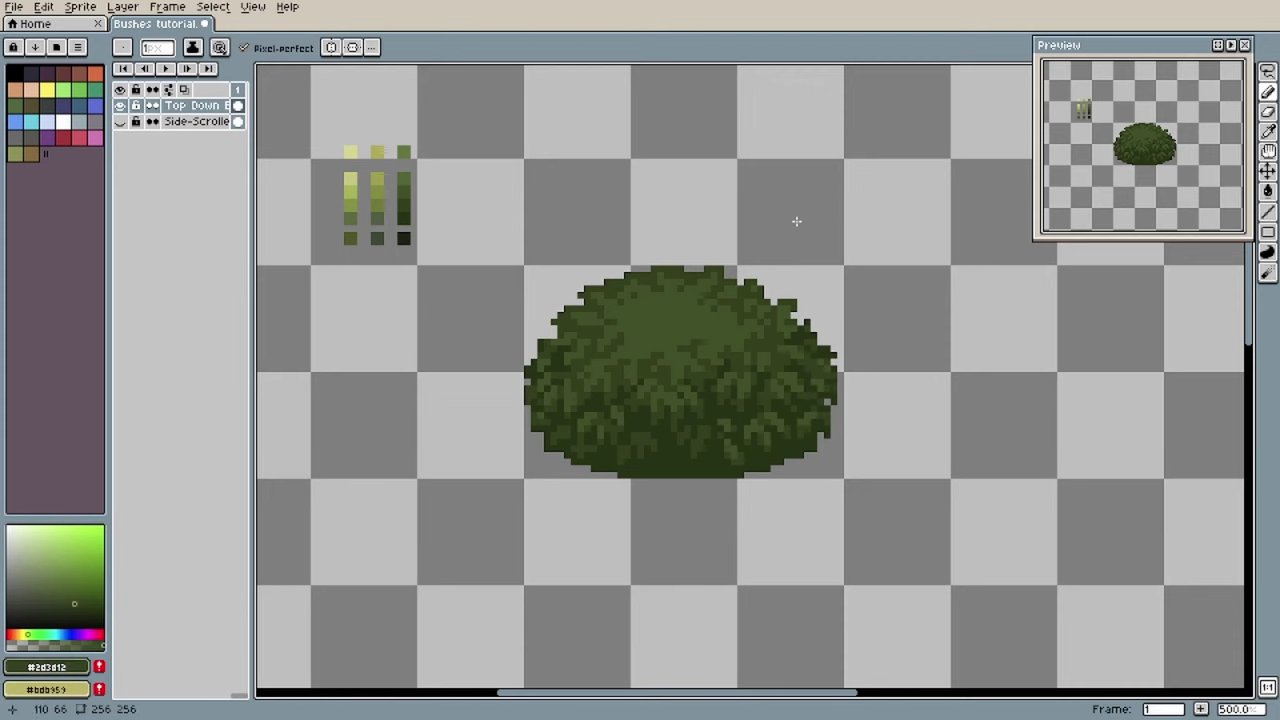
click(807, 406)
alt+click(536, 421)
Step: Paint the #50662b highlight leaves over the bush's crown and down into its middle
alt+click(404, 179)
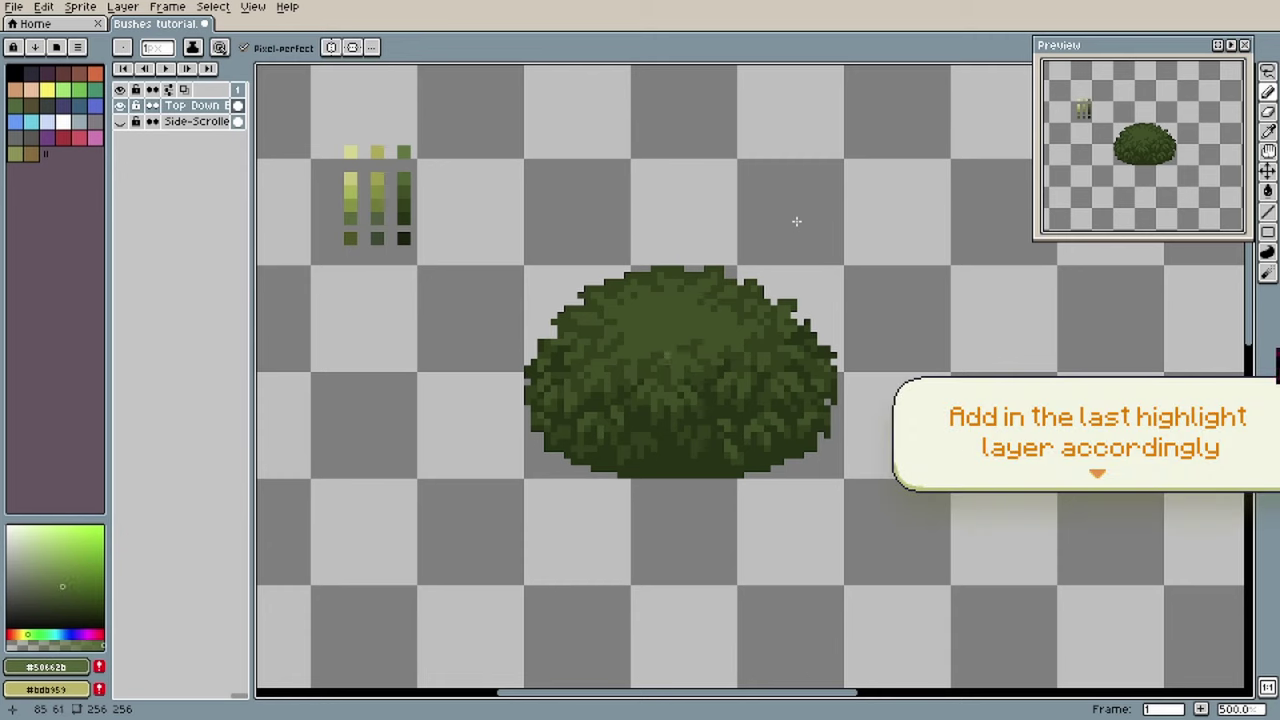
drag(674, 355, 680, 373)
drag(614, 308, 629, 317)
drag(641, 297, 640, 362)
drag(659, 324, 641, 348)
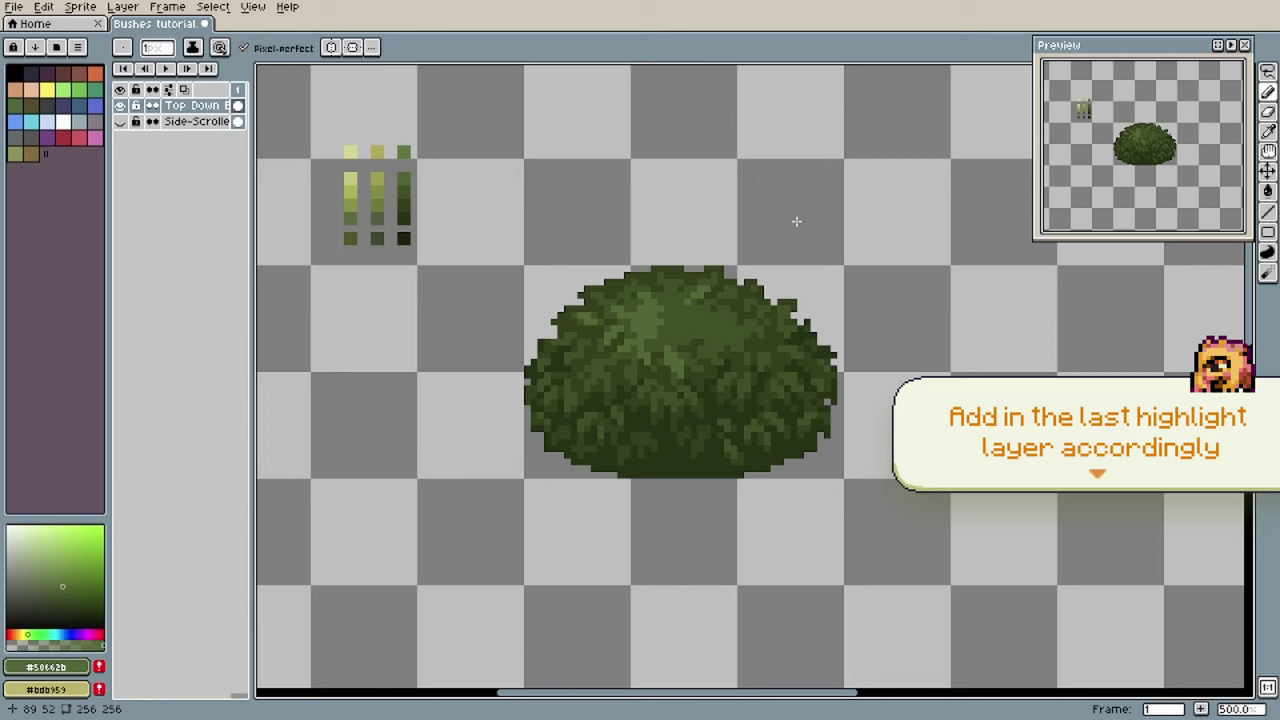
drag(667, 283, 690, 328)
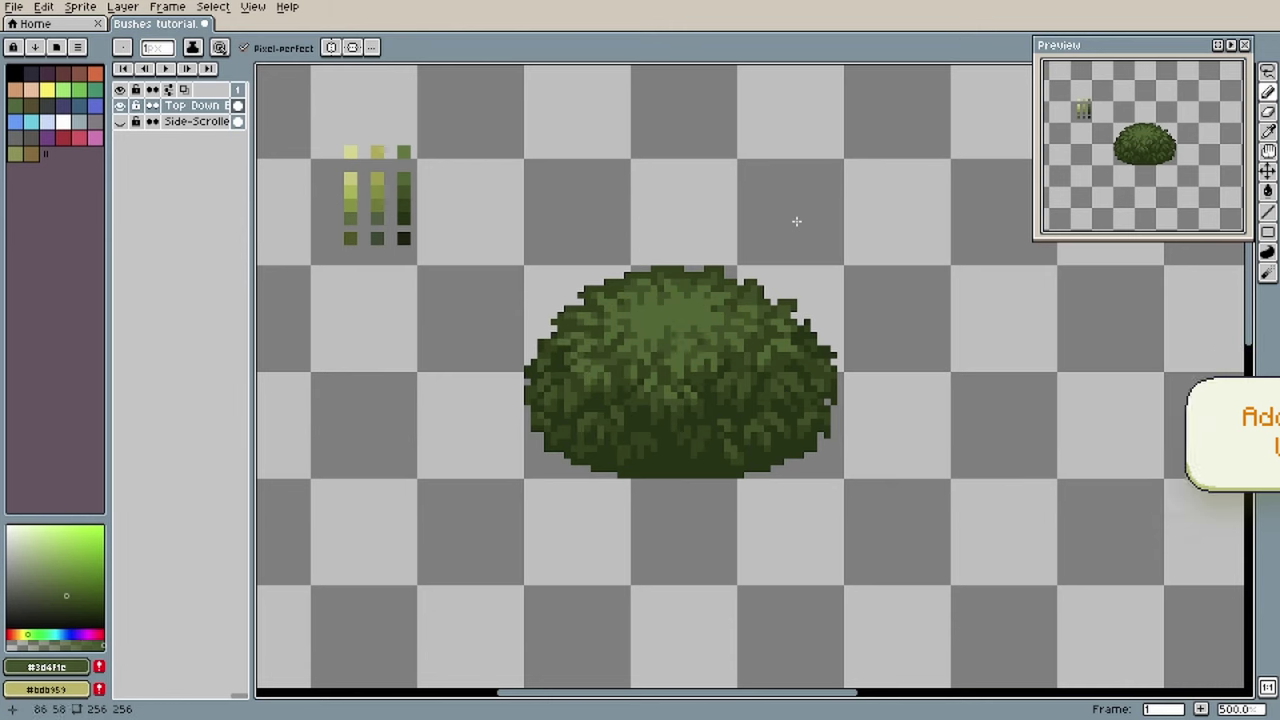
Step: Touch up the bush's upper left slope and right side with sampled leaf greens such as #50662b
key(i)
key(b)
key(i)
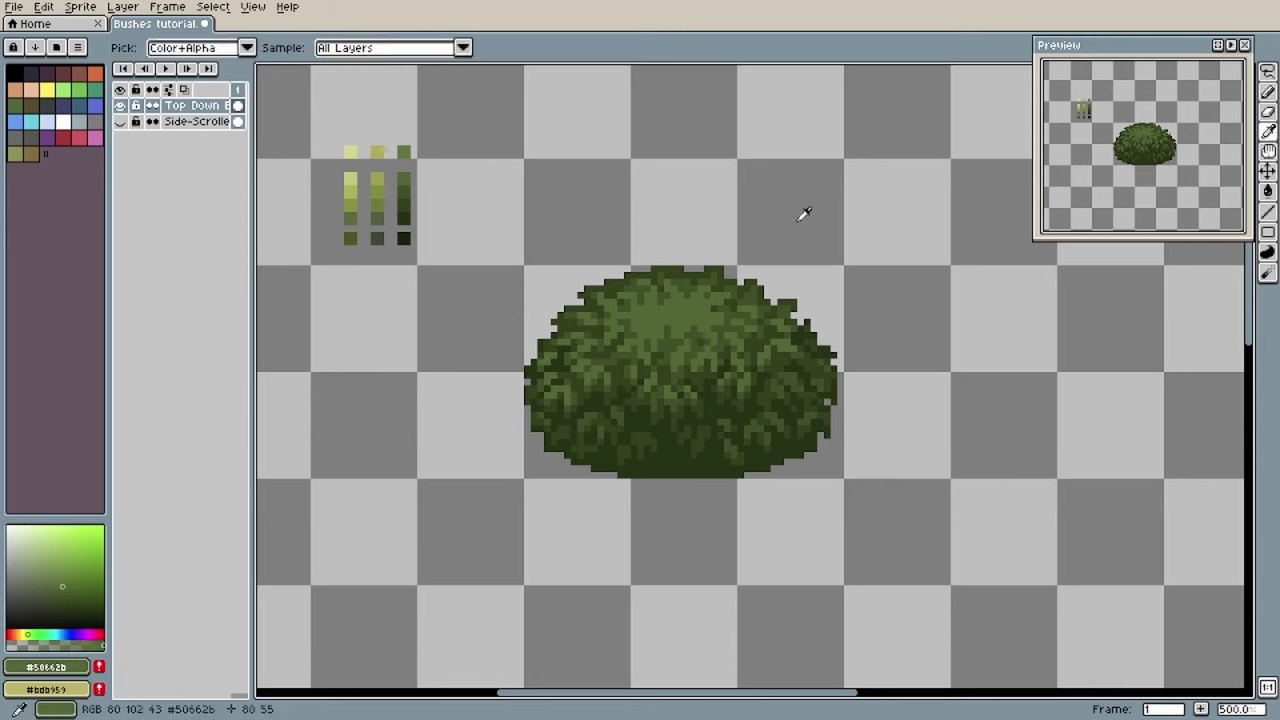
key(b)
click(581, 305)
click(778, 393)
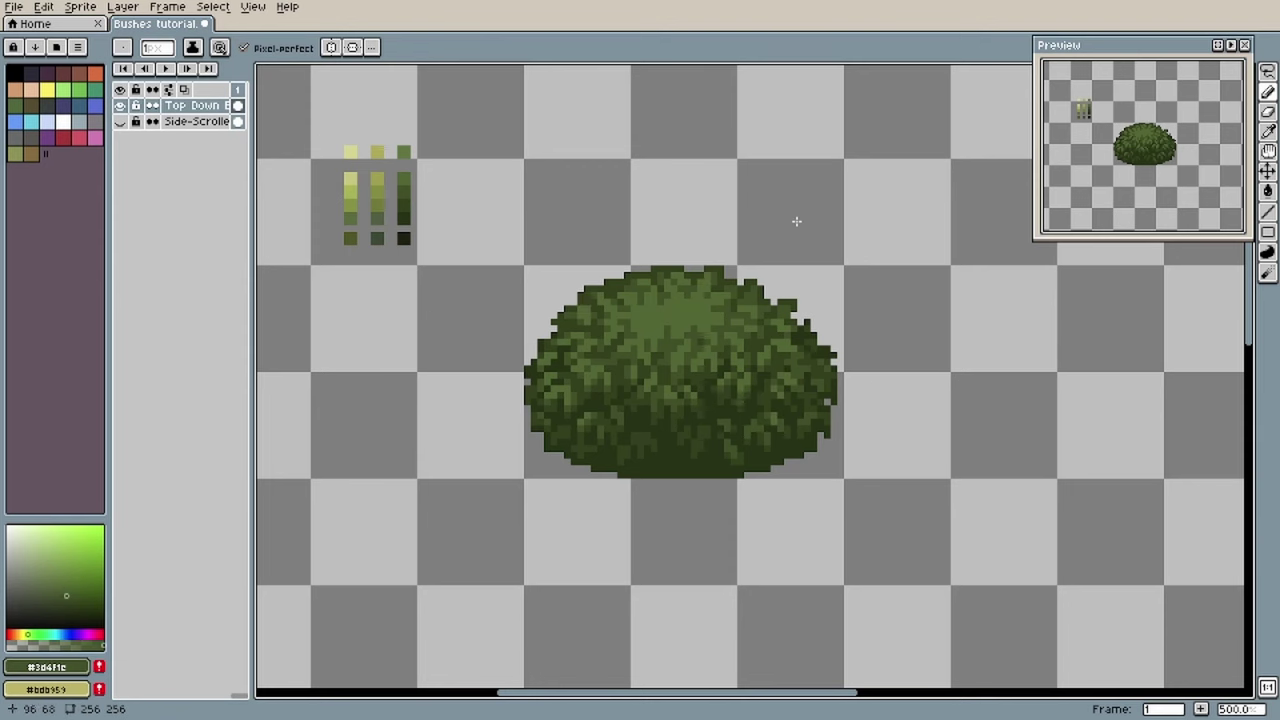
Step: Scatter #3d4f1c leaf pixels through the bush's lower half and touch up the crown
click(750, 405)
click(661, 295)
click(644, 432)
click(584, 419)
alt+click(747, 435)
click(721, 422)
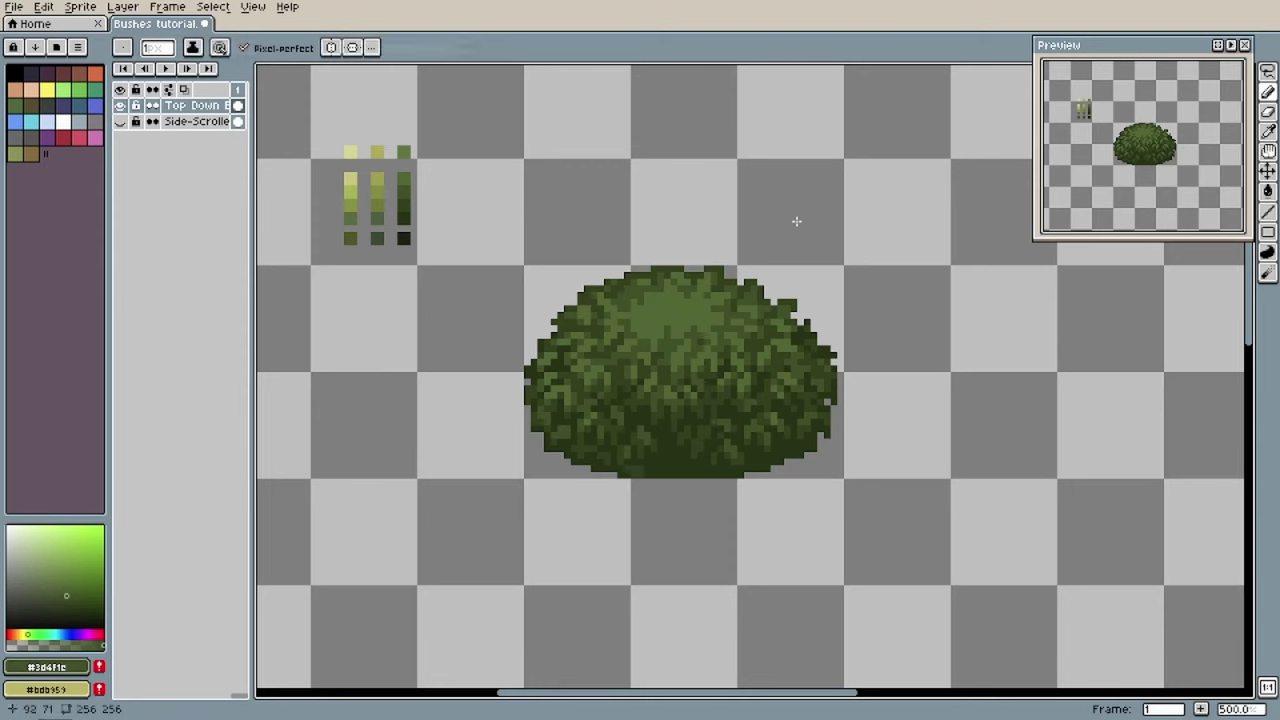
Step: Outline the top-down bush's leafy edge in #141d05
key(b)
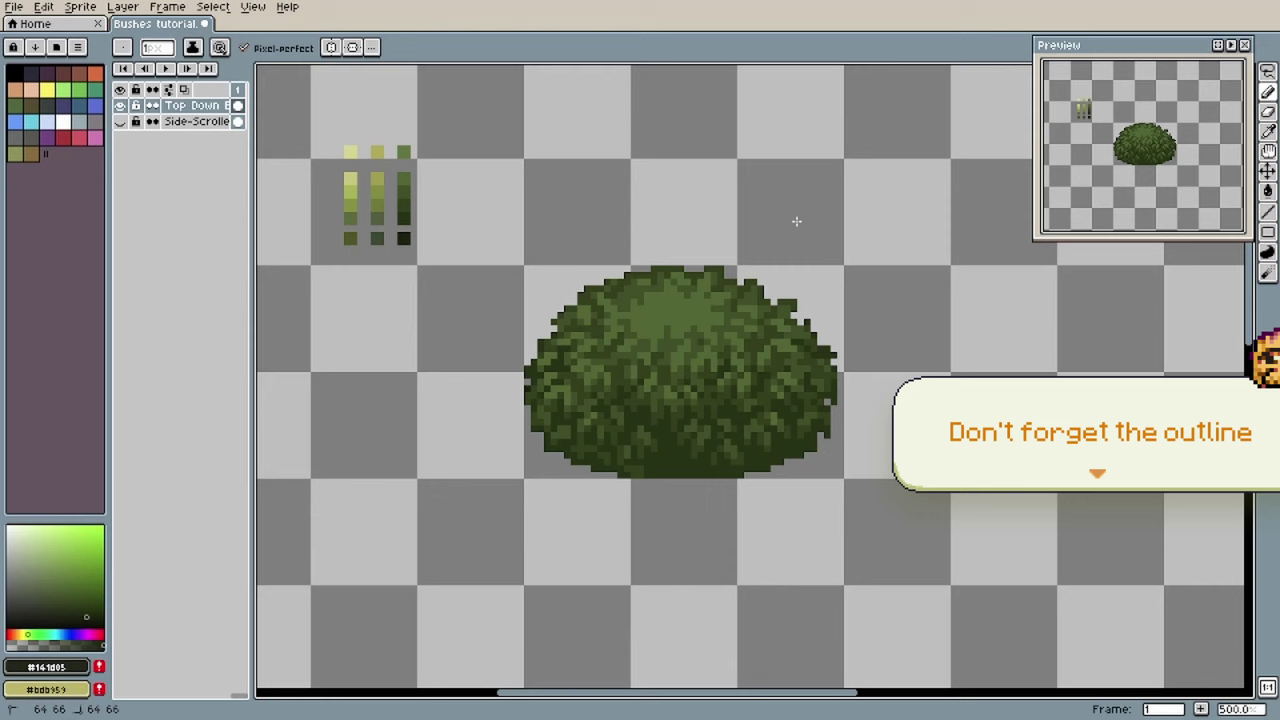
mouse_move(527, 389)
mouse_down()
mouse_move(587, 468)
mouse_move(834, 370)
mouse_move(607, 288)
mouse_move(760, 295)
mouse_move(814, 328)
mouse_up()
alt+click(587, 299)
click(583, 291)
key(q)
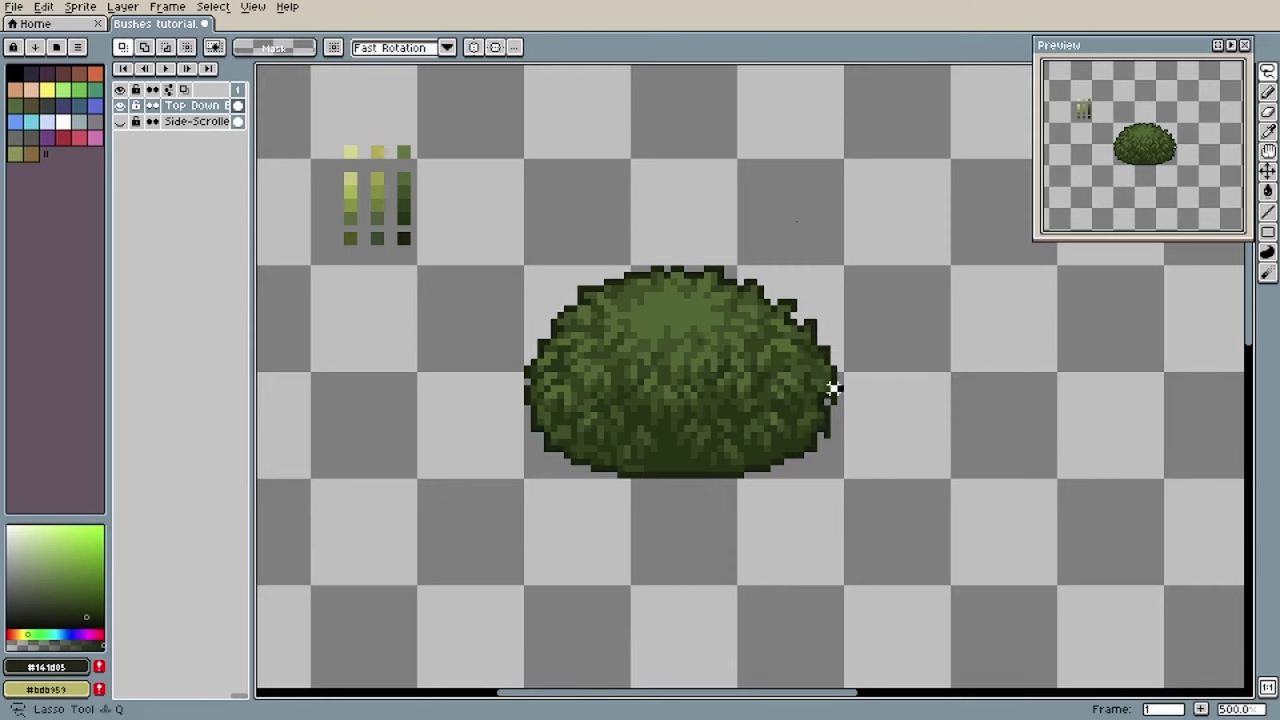
Step: Add #5f7736 highlights to the top-down bush's leaves and blend them with #50662b pixels
key(b)
alt+click(404, 152)
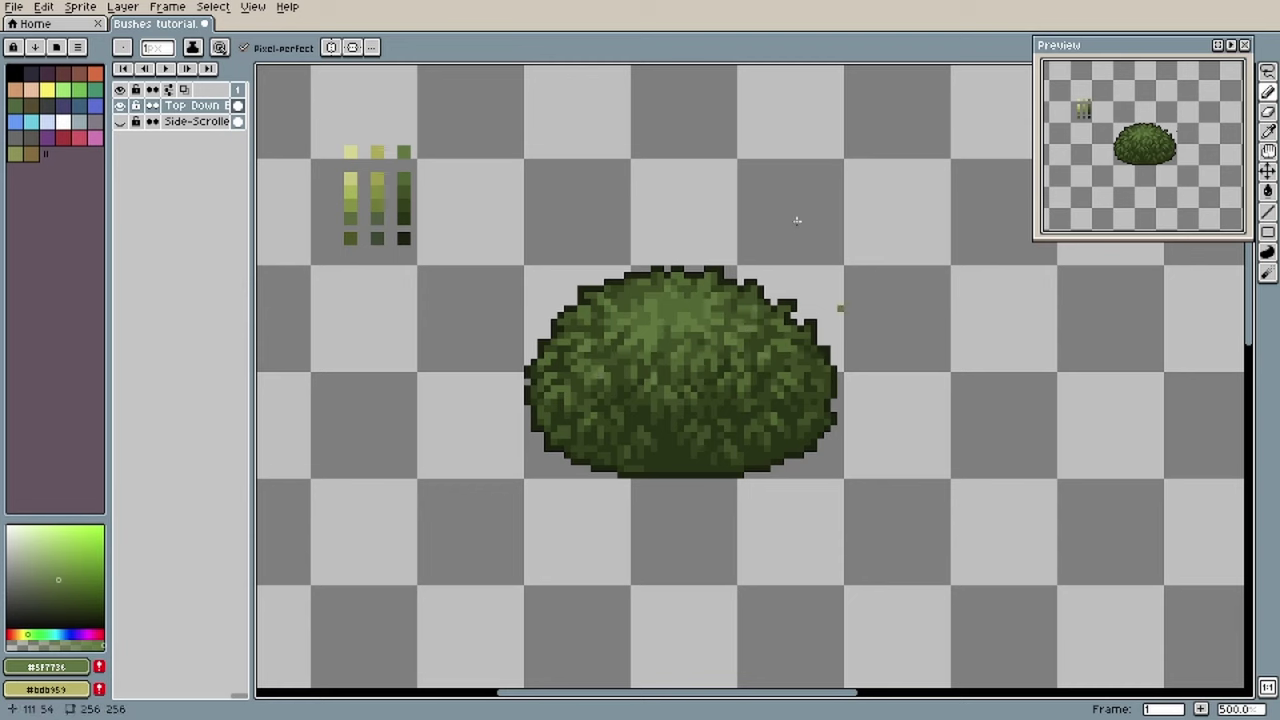
alt+click(785, 323)
drag(755, 322, 755, 329)
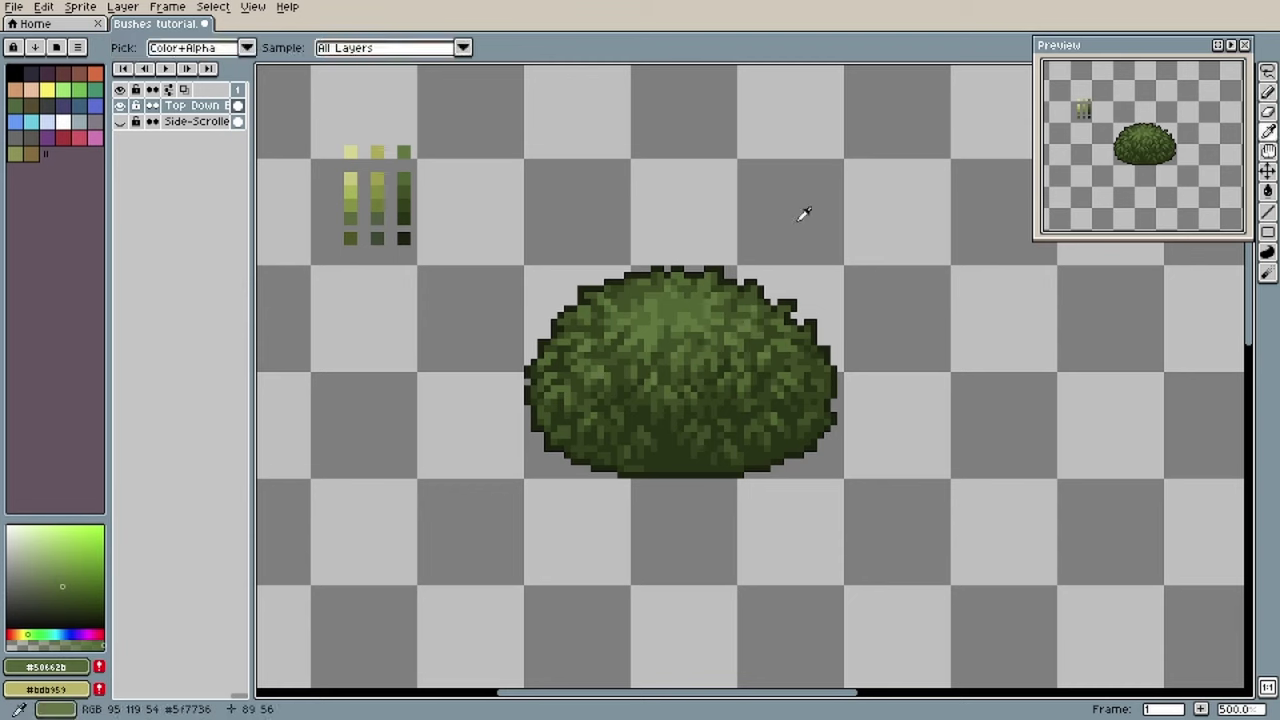
alt+click(795, 217)
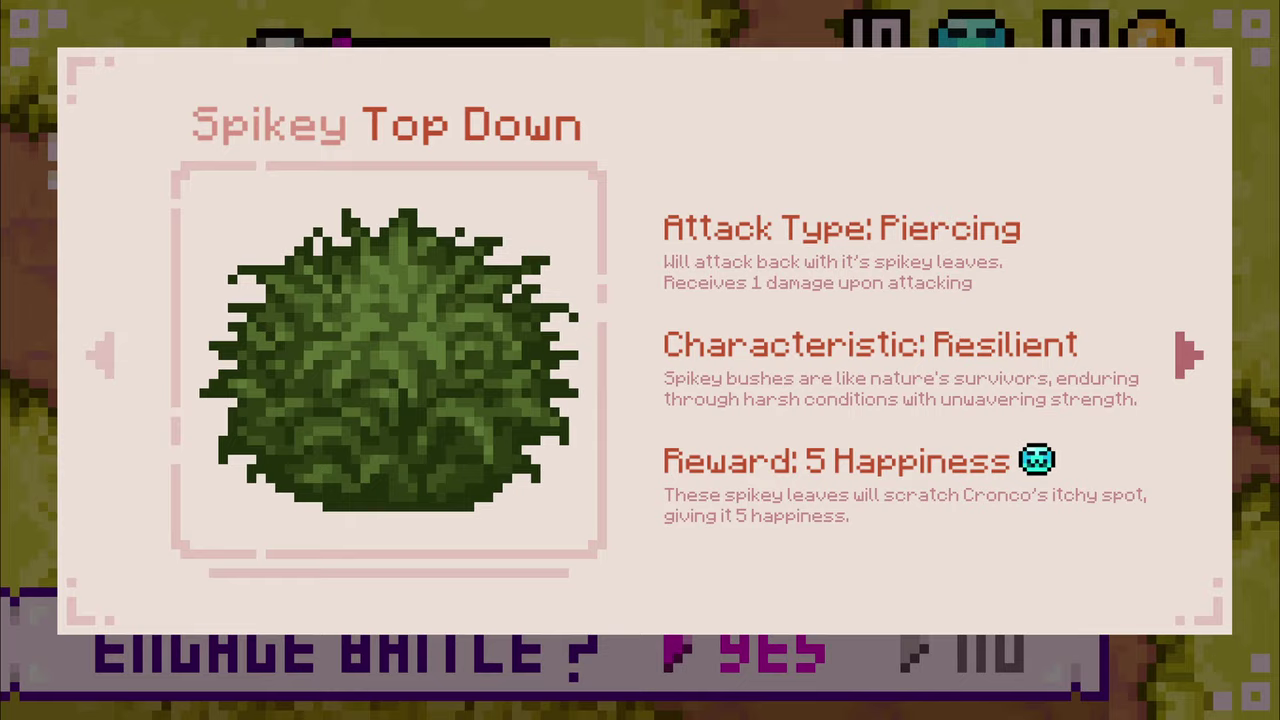
key(Escape)
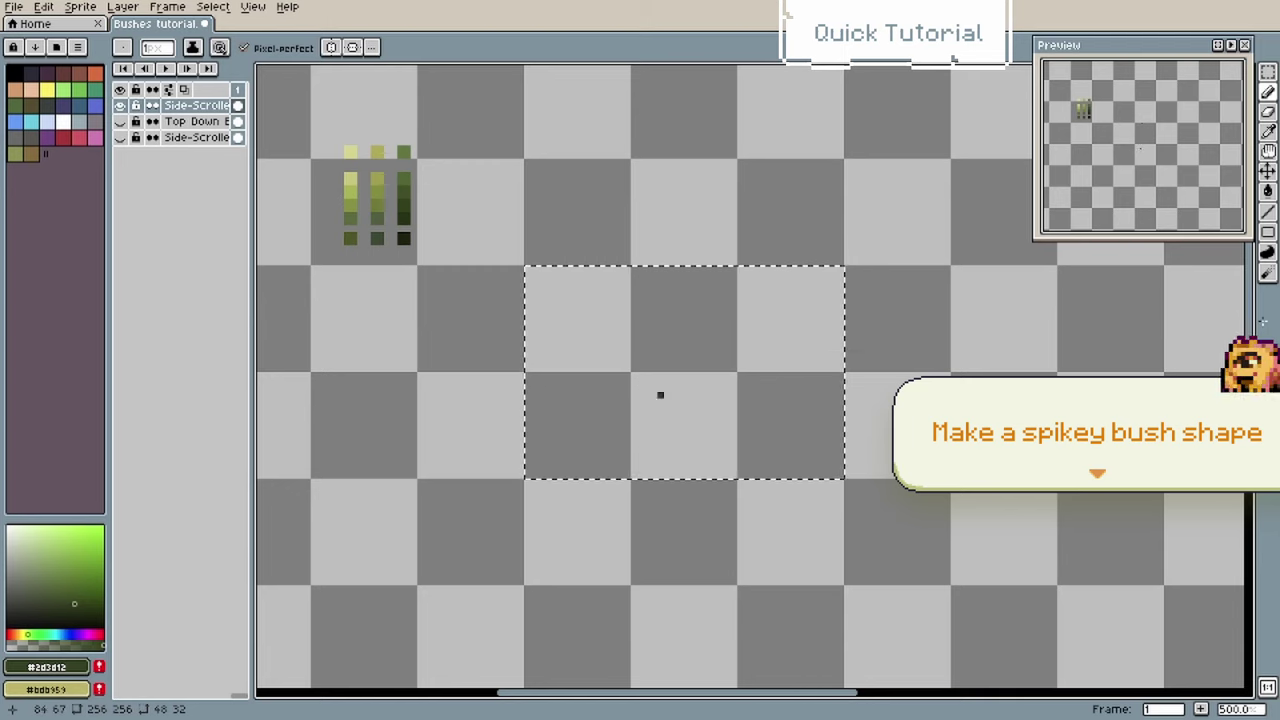
Step: Draw the left contour of a spiky side-scroller bush in #2d3d12, with pointed leaves curving outward
drag(640, 469, 628, 452)
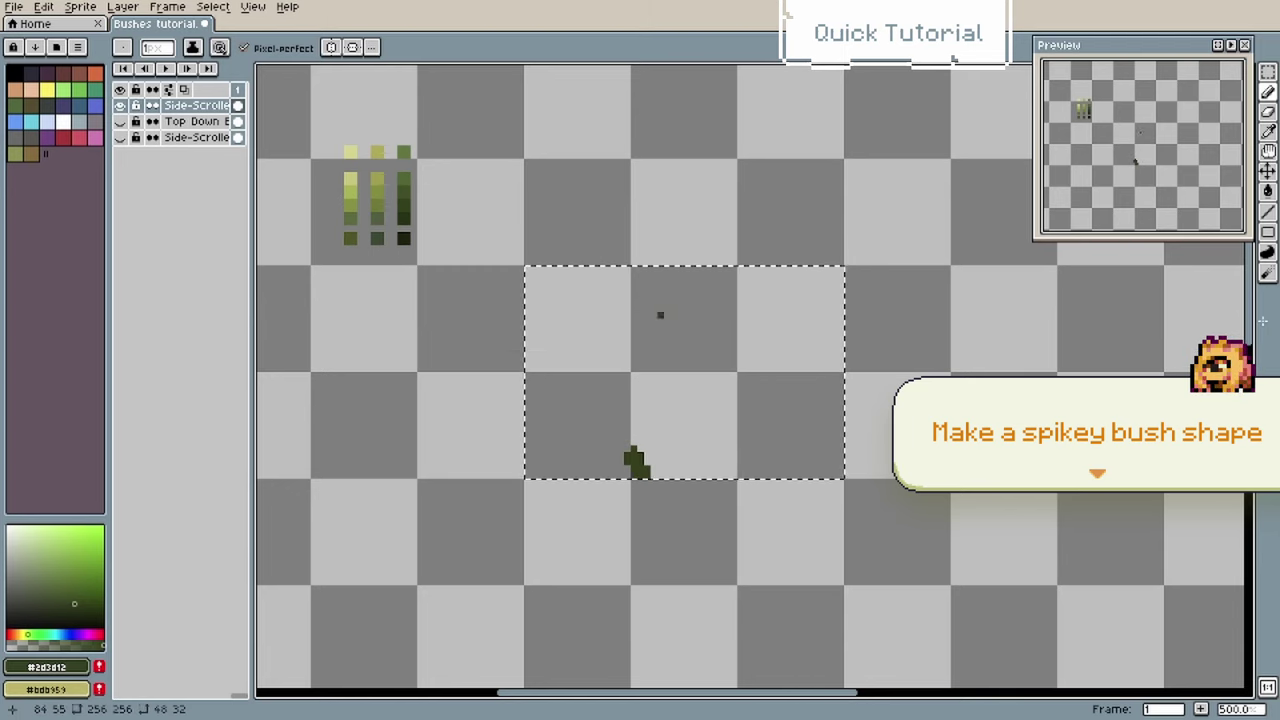
mouse_move(634, 275)
mouse_down()
mouse_move(663, 304)
mouse_move(638, 299)
mouse_up()
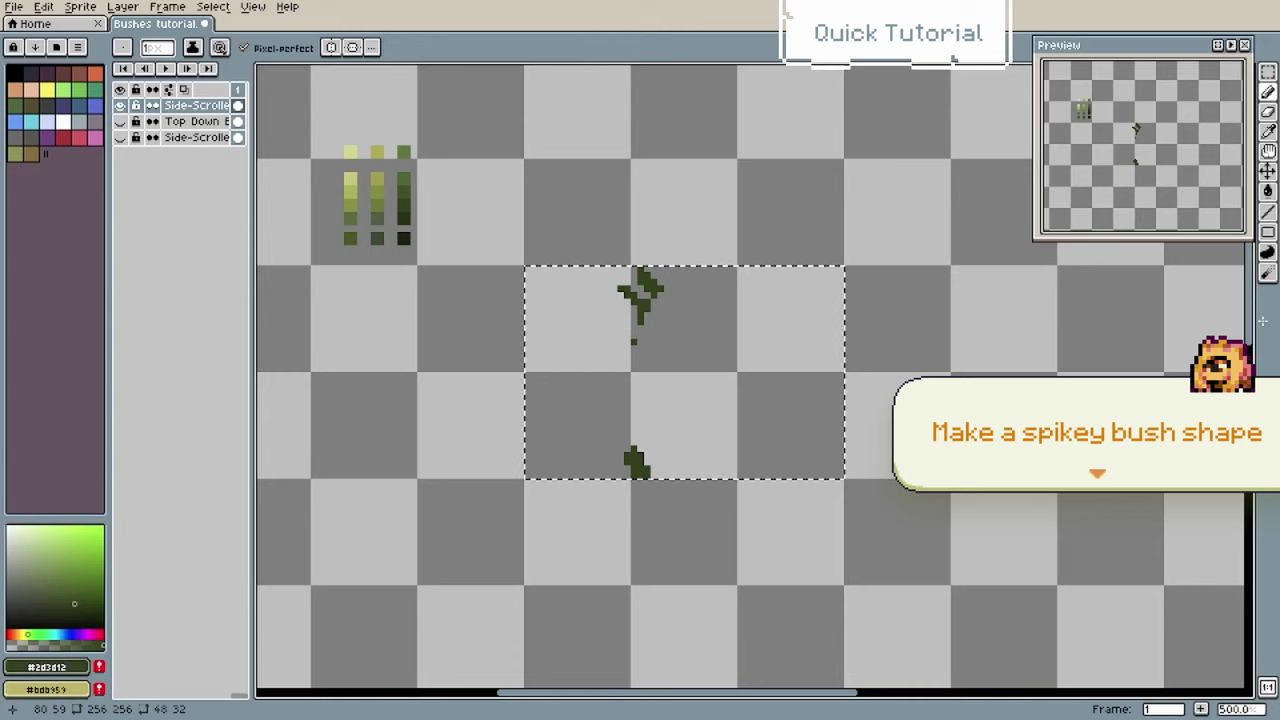
mouse_move(593, 315)
mouse_down()
mouse_move(632, 327)
mouse_move(644, 363)
mouse_move(645, 358)
mouse_up()
click(596, 364)
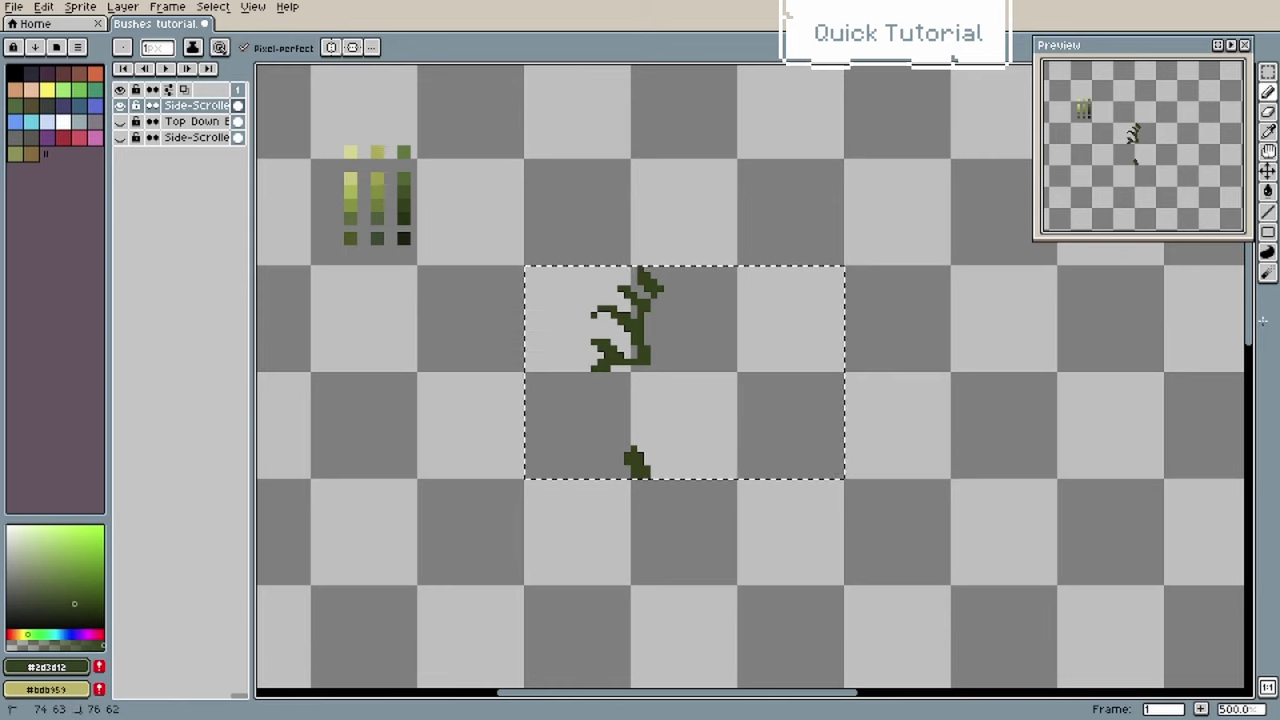
mouse_move(643, 380)
mouse_down()
mouse_move(635, 416)
mouse_move(579, 401)
mouse_move(624, 419)
mouse_move(638, 456)
mouse_move(594, 441)
mouse_up()
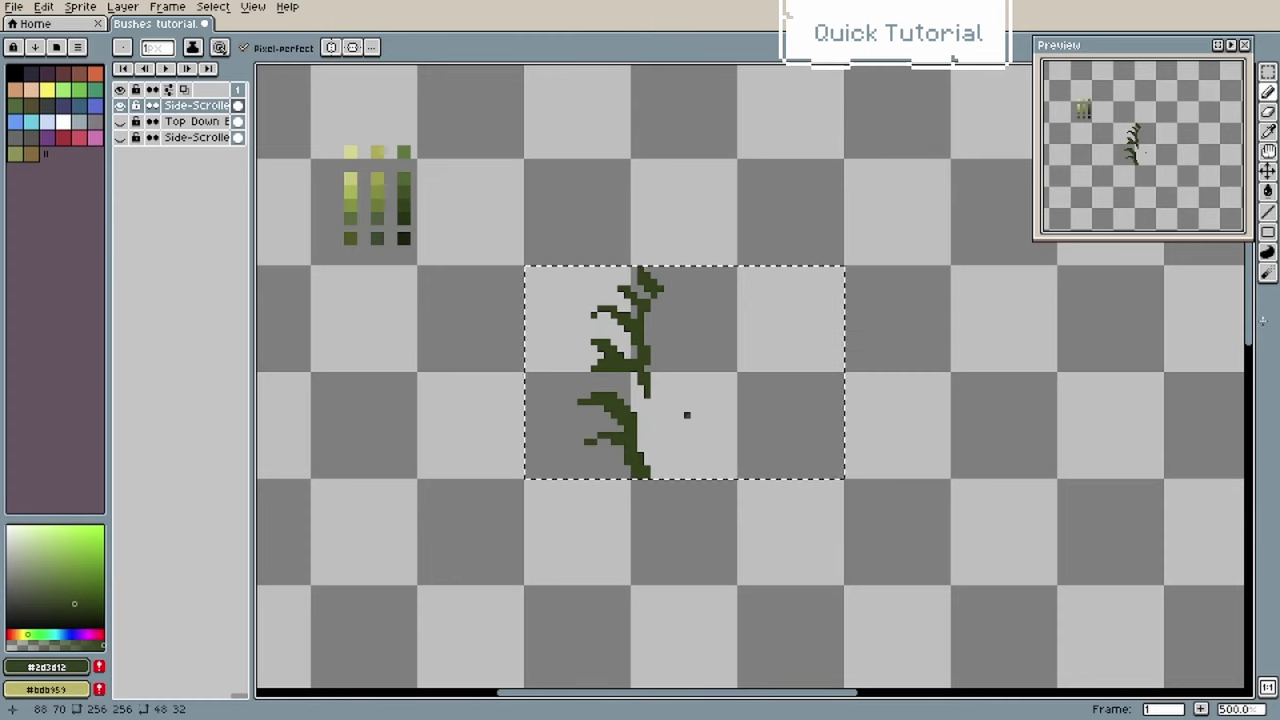
Step: Carry the spiky #2d3d12 contour over the bush's top and down its upper right side
drag(668, 282, 683, 273)
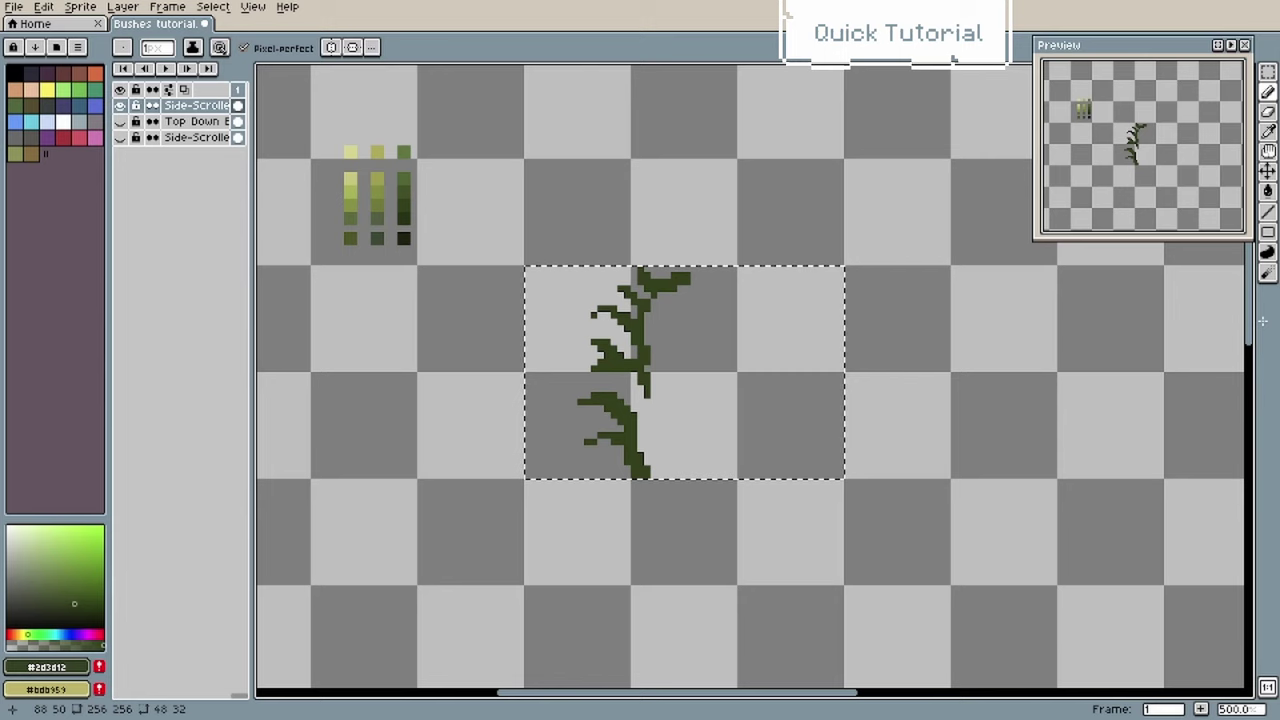
click(694, 269)
drag(628, 362, 628, 375)
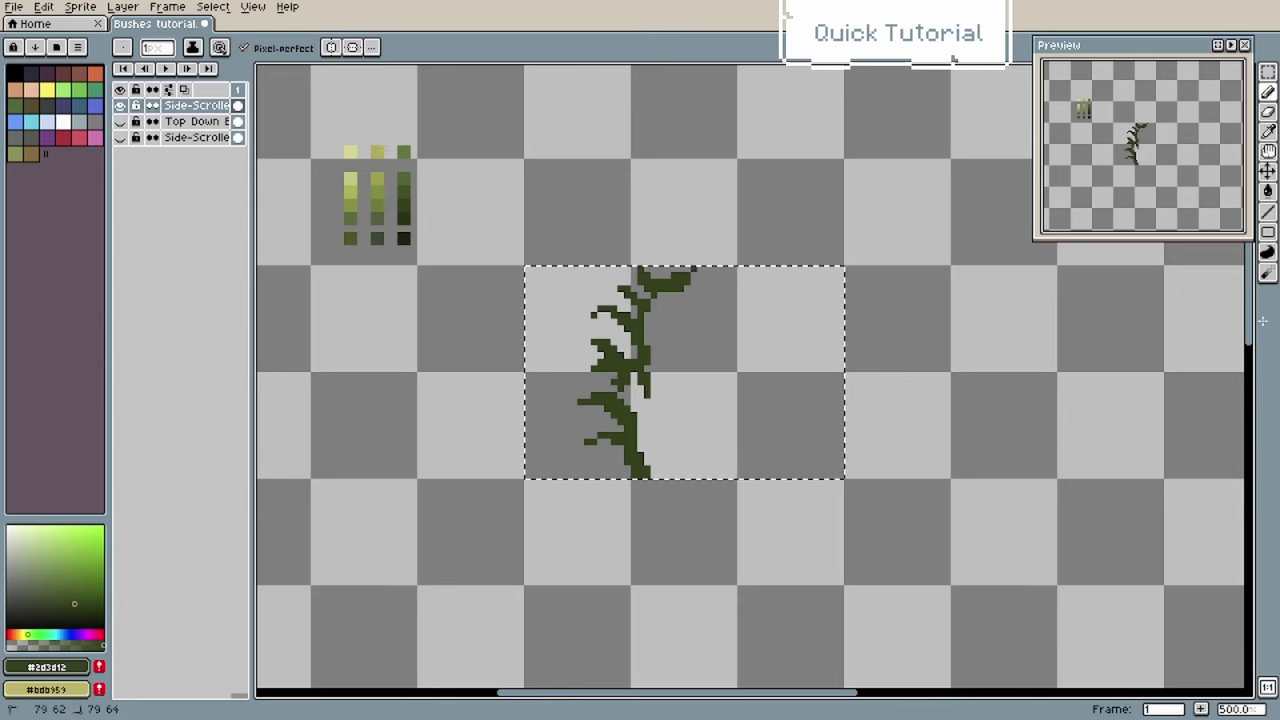
mouse_move(690, 283)
mouse_down()
mouse_move(773, 293)
mouse_move(736, 297)
mouse_up()
drag(727, 290, 755, 275)
drag(740, 326, 788, 315)
Step: Clear the canvas selection, lasso the left-side spikes and move them outward to widen the bush
key(m)
click(926, 303)
key(q)
mouse_move(674, 335)
mouse_down()
mouse_move(628, 310)
mouse_move(680, 345)
mouse_up()
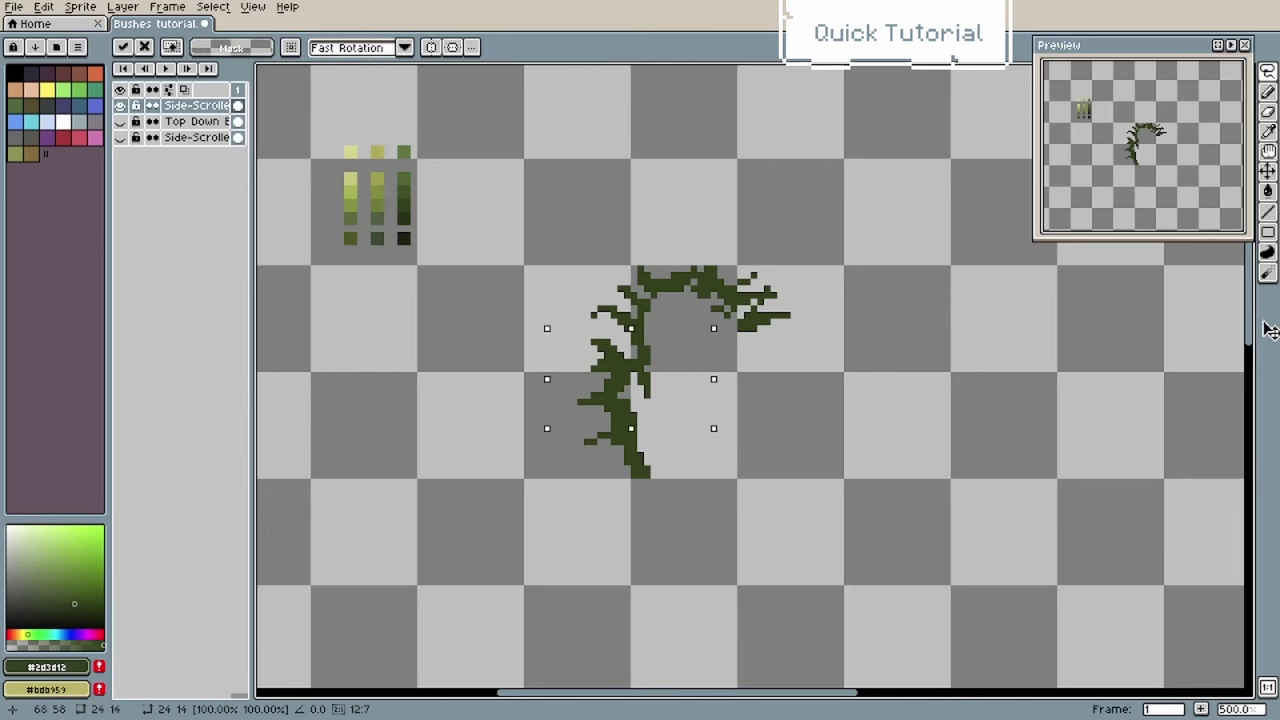
drag(596, 350, 569, 350)
click(760, 366)
Step: Reconnect the shifted left spikes to the contour and draw curved spikes down the bush's right side
key(b)
drag(619, 449, 588, 462)
drag(621, 335, 604, 352)
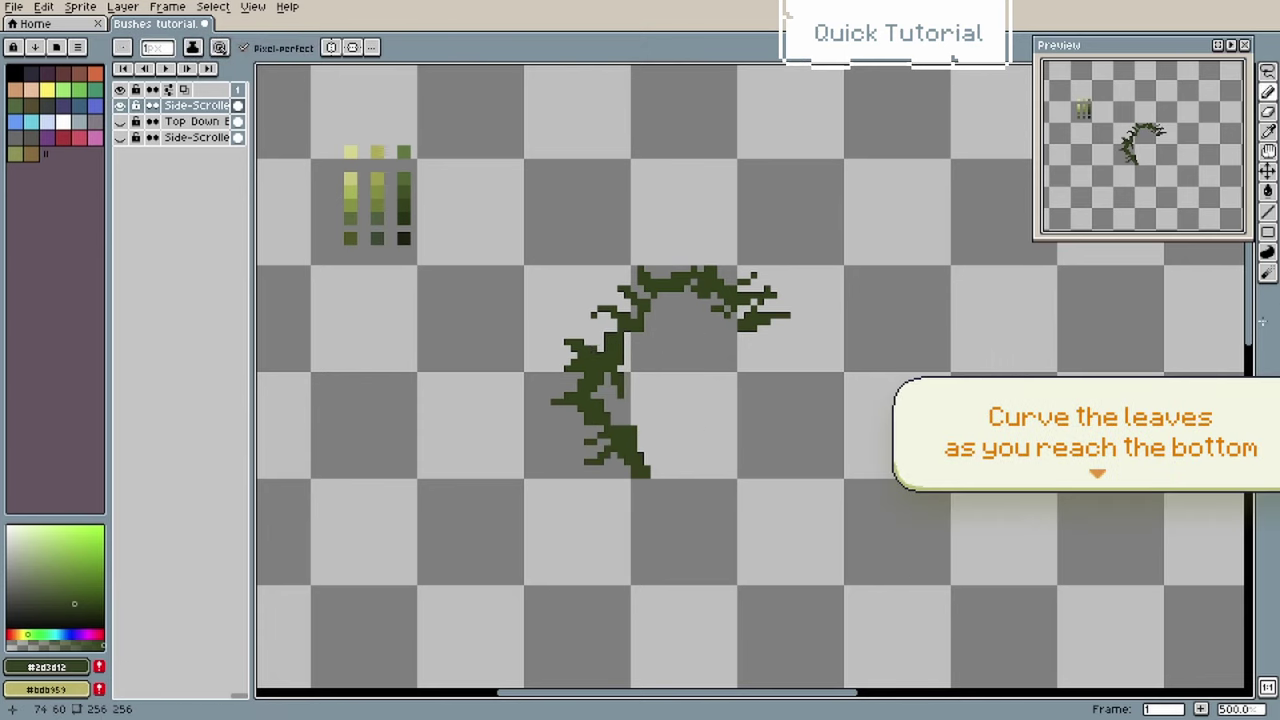
mouse_move(747, 329)
mouse_down()
mouse_move(740, 305)
mouse_move(733, 347)
mouse_move(780, 342)
mouse_move(728, 348)
mouse_move(801, 362)
mouse_move(757, 362)
mouse_move(814, 388)
mouse_move(774, 372)
mouse_move(790, 388)
mouse_move(754, 388)
mouse_move(760, 408)
mouse_up()
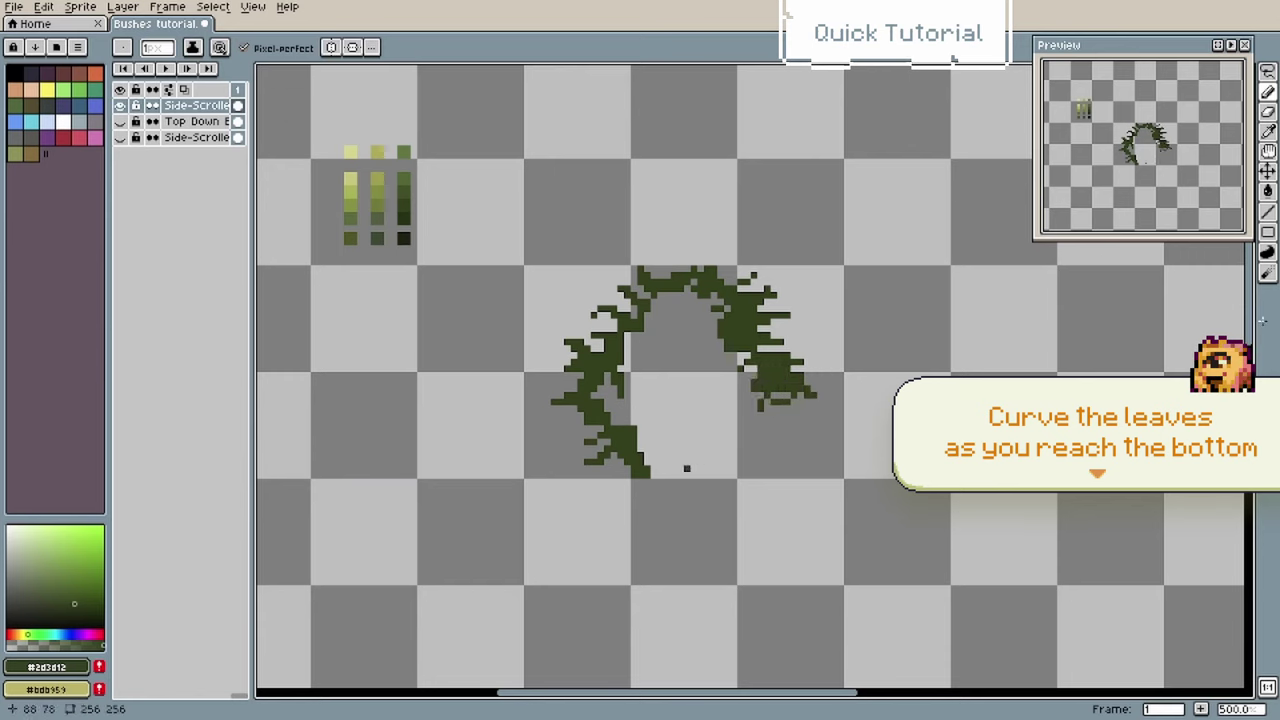
Step: Close the spiky contour along the base and lower right, add top spikes, and fill the shape with #2d3d12
drag(647, 475, 714, 475)
drag(774, 405, 747, 462)
drag(744, 468, 664, 475)
drag(774, 408, 706, 446)
drag(647, 275, 627, 268)
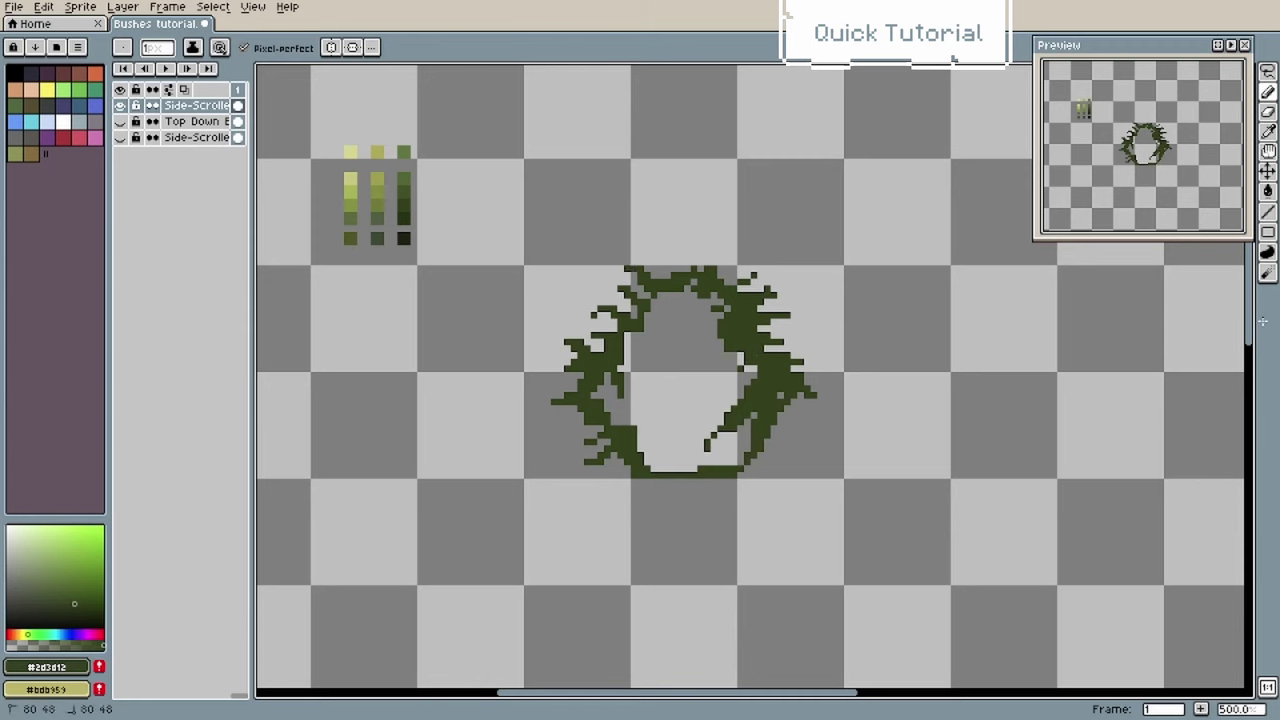
drag(727, 283, 750, 276)
key(g)
click(700, 380)
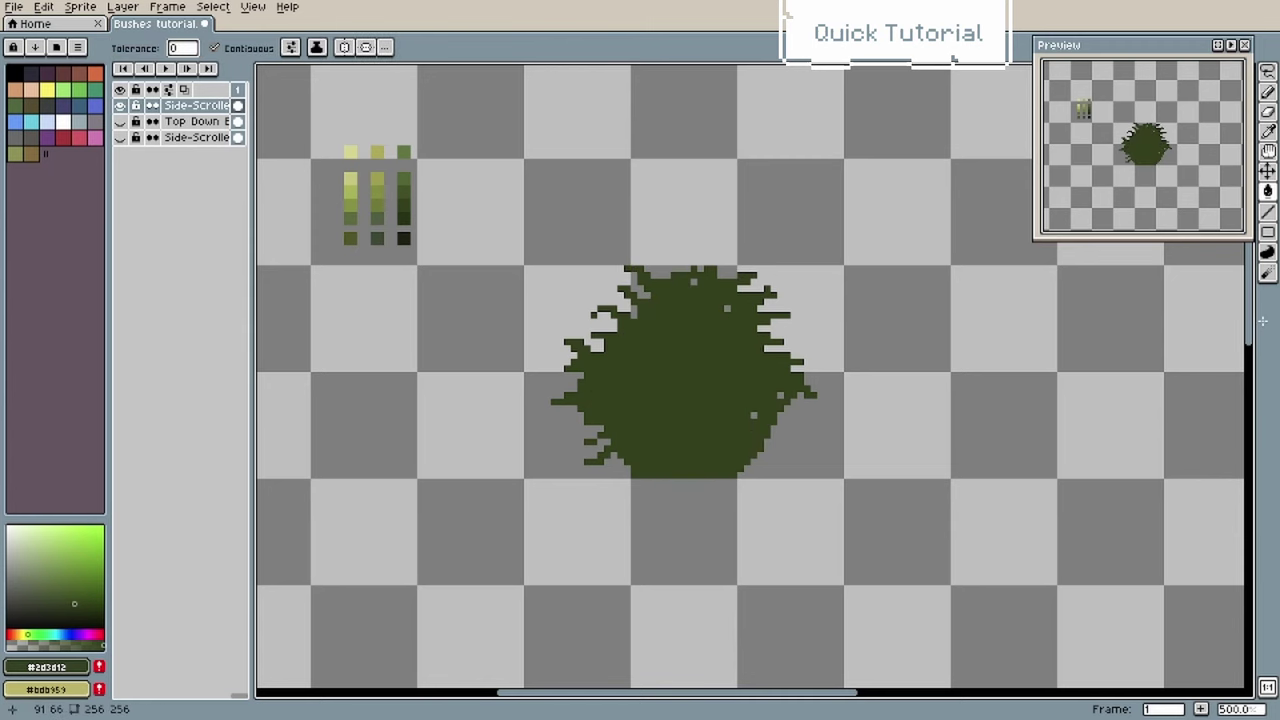
Step: Shape separate spikes along the bush's upper left and top edges by adding tips and erasing gaps
key(b)
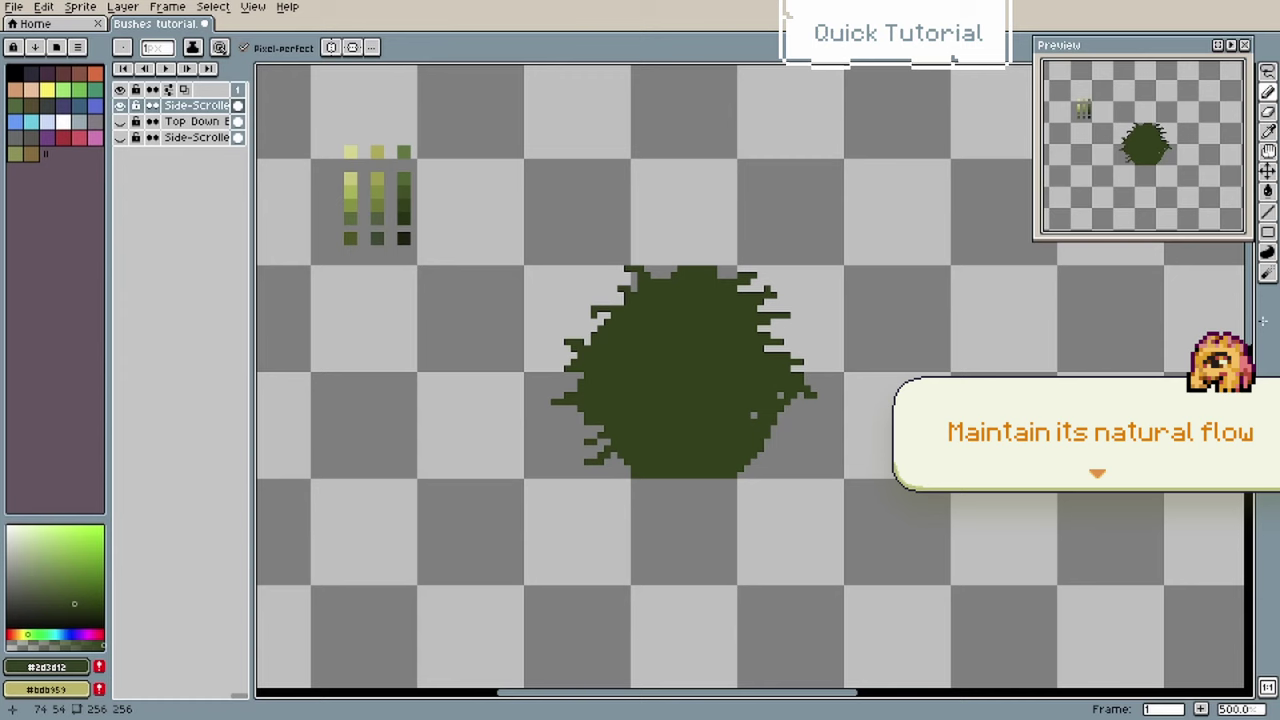
mouse_move(600, 318)
mouse_down()
mouse_move(574, 308)
mouse_move(660, 268)
mouse_move(581, 329)
mouse_move(607, 302)
mouse_up()
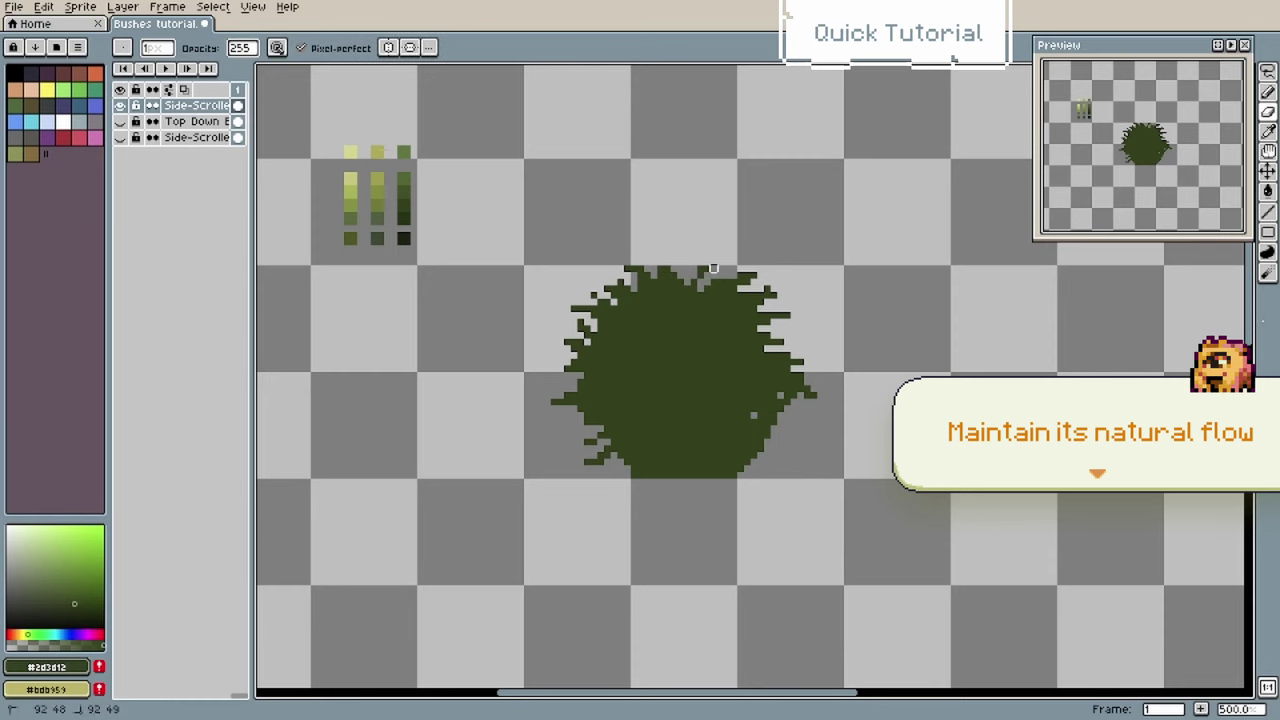
right_click(657, 285)
drag(734, 276, 694, 276)
click(654, 288)
click(741, 289)
right_click(761, 296)
Step: Fill the stray holes, add curved spikes on the bush's right side, and round out both lower corners
click(780, 395)
click(754, 415)
drag(780, 418, 747, 468)
drag(787, 434, 807, 441)
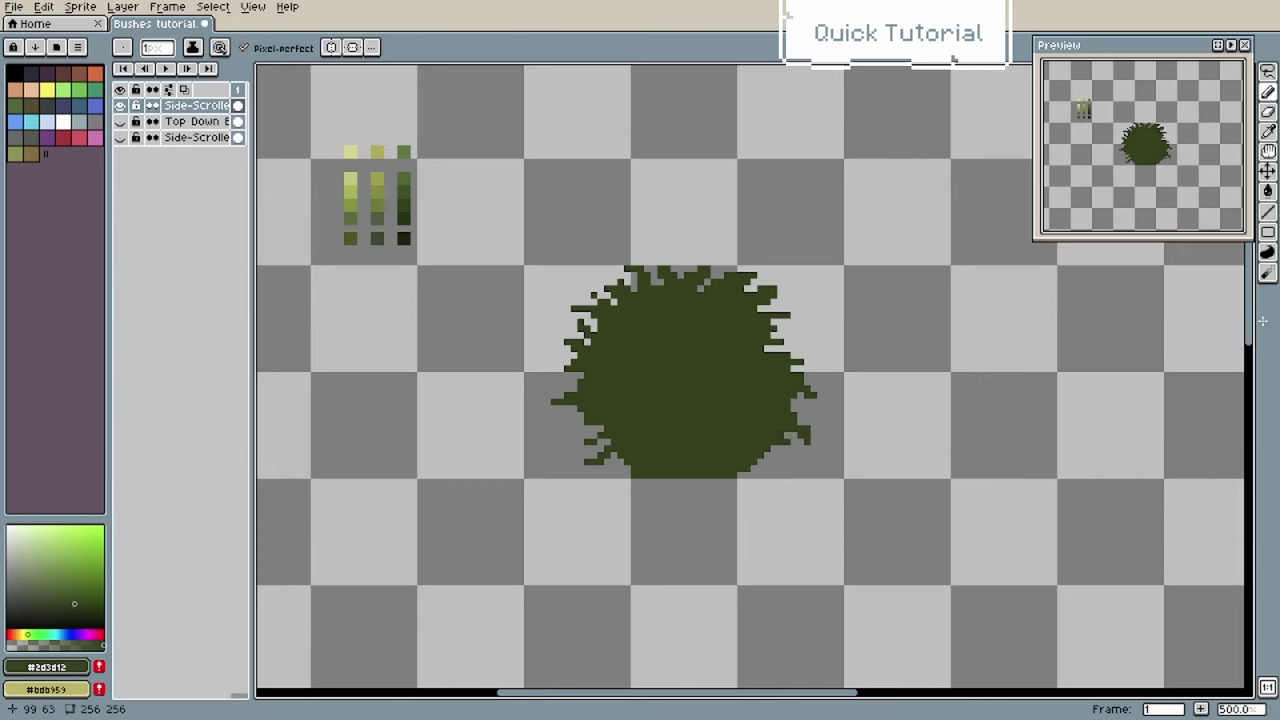
drag(774, 342, 800, 335)
drag(780, 312, 794, 308)
drag(601, 441, 628, 475)
right_click(631, 289)
click(574, 322)
drag(741, 475, 767, 455)
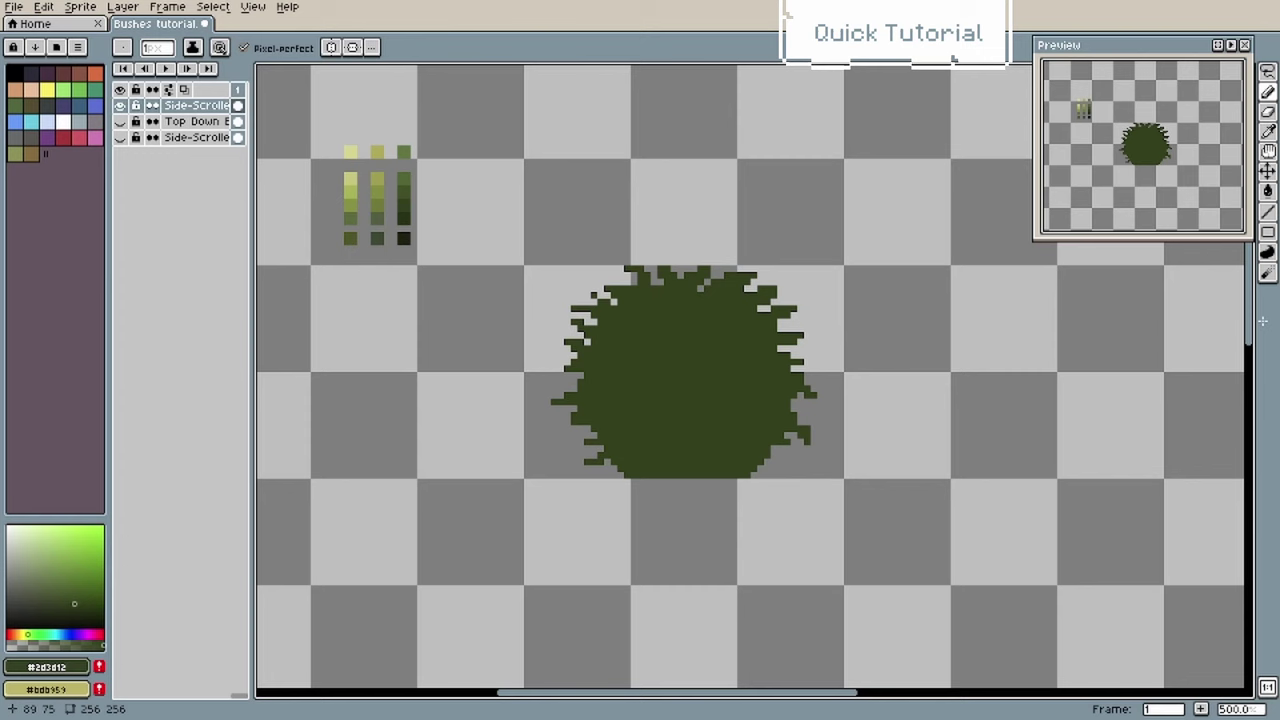
Step: Erase small gaps between the top spikes, then select the bush's upper half and extend its spikes outward
click(777, 448)
right_click(767, 298)
right_click(727, 275)
right_click(671, 272)
key(m)
drag(544, 260, 824, 358)
key(b)
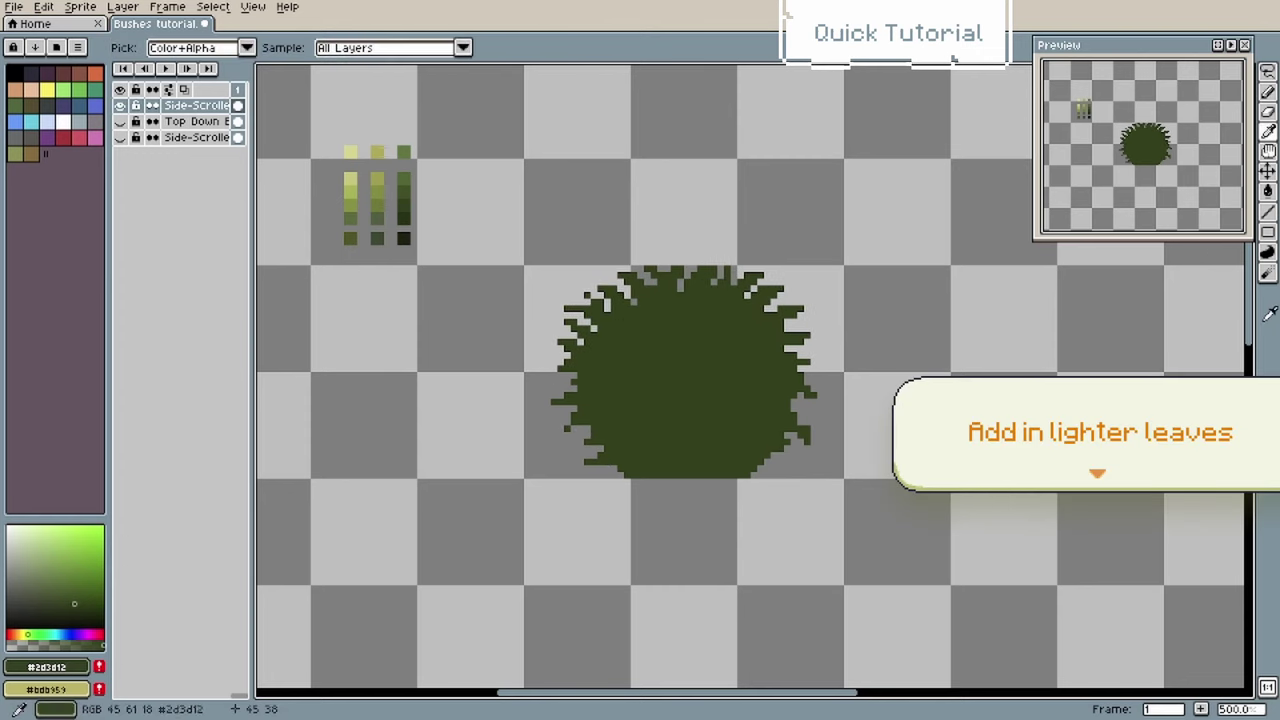
Step: Draw #3d4f1e leaf strokes fanning outward from the bush's centre over its upper half and sides
alt+click(402, 195)
click(688, 268)
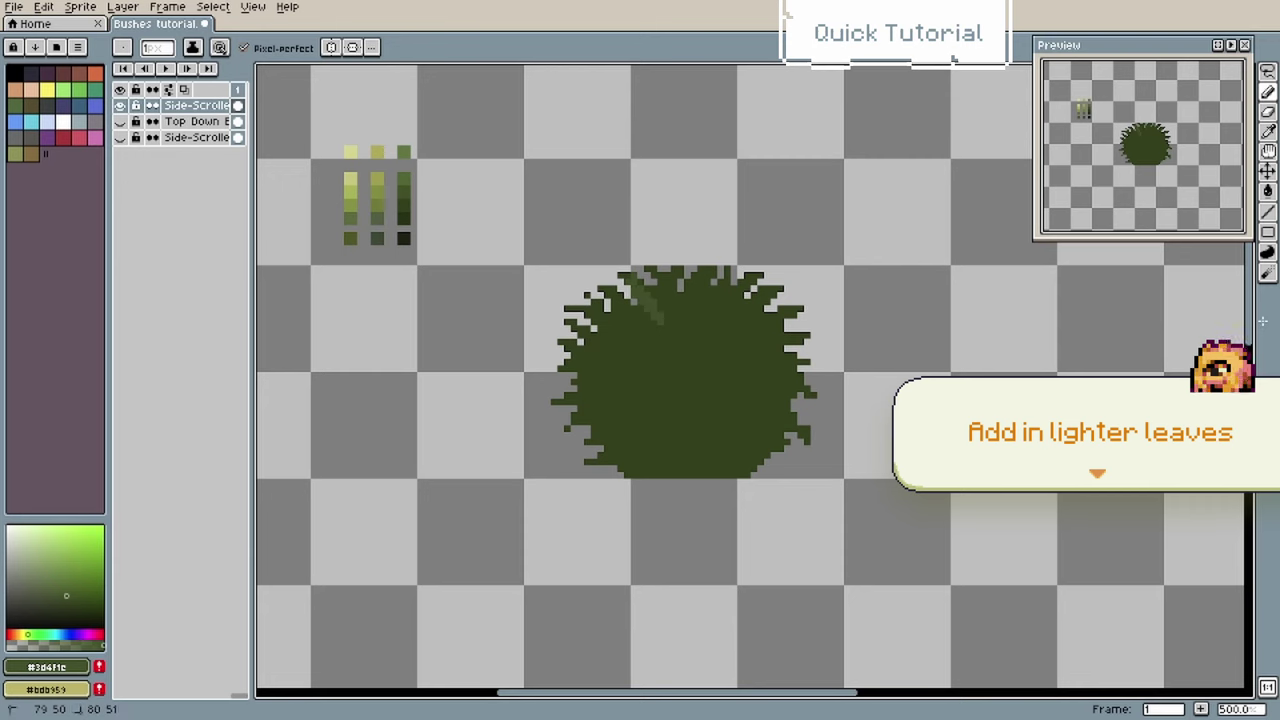
drag(608, 290, 655, 355)
drag(706, 270, 675, 368)
drag(574, 322, 643, 368)
drag(662, 276, 681, 315)
drag(747, 282, 702, 374)
drag(646, 355, 668, 394)
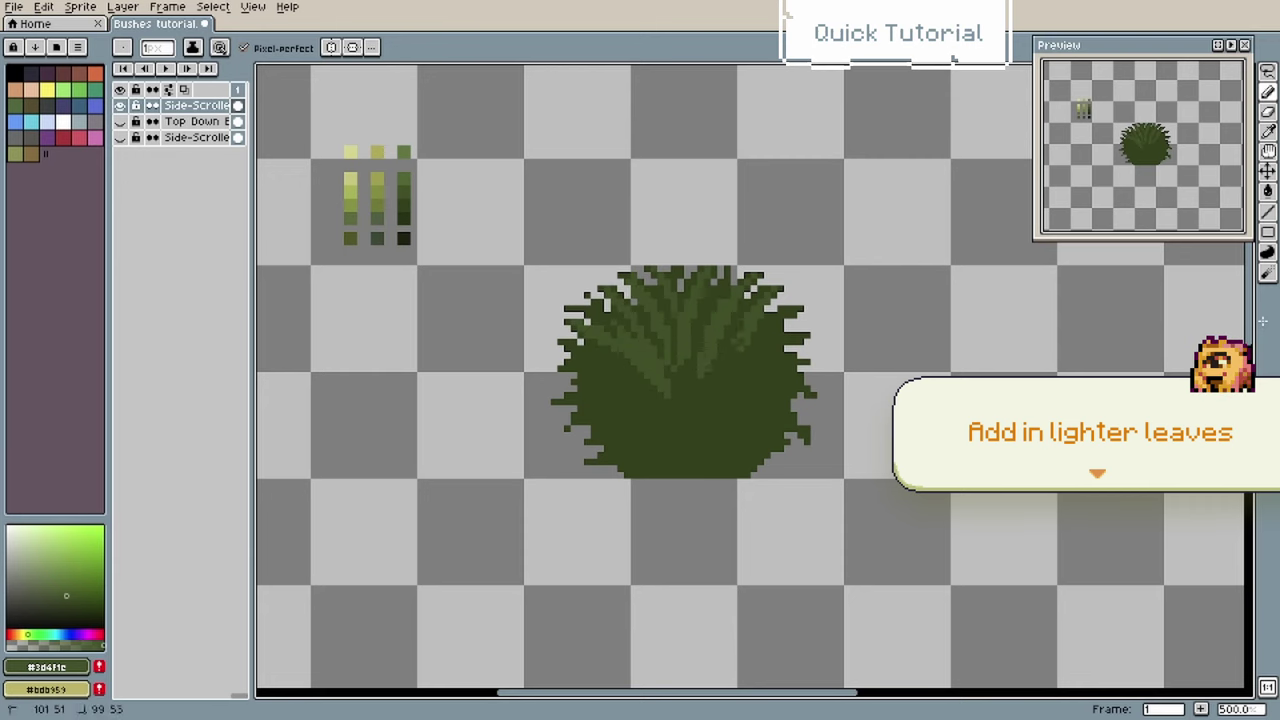
drag(741, 341, 721, 368)
drag(767, 328, 715, 381)
drag(591, 376, 627, 388)
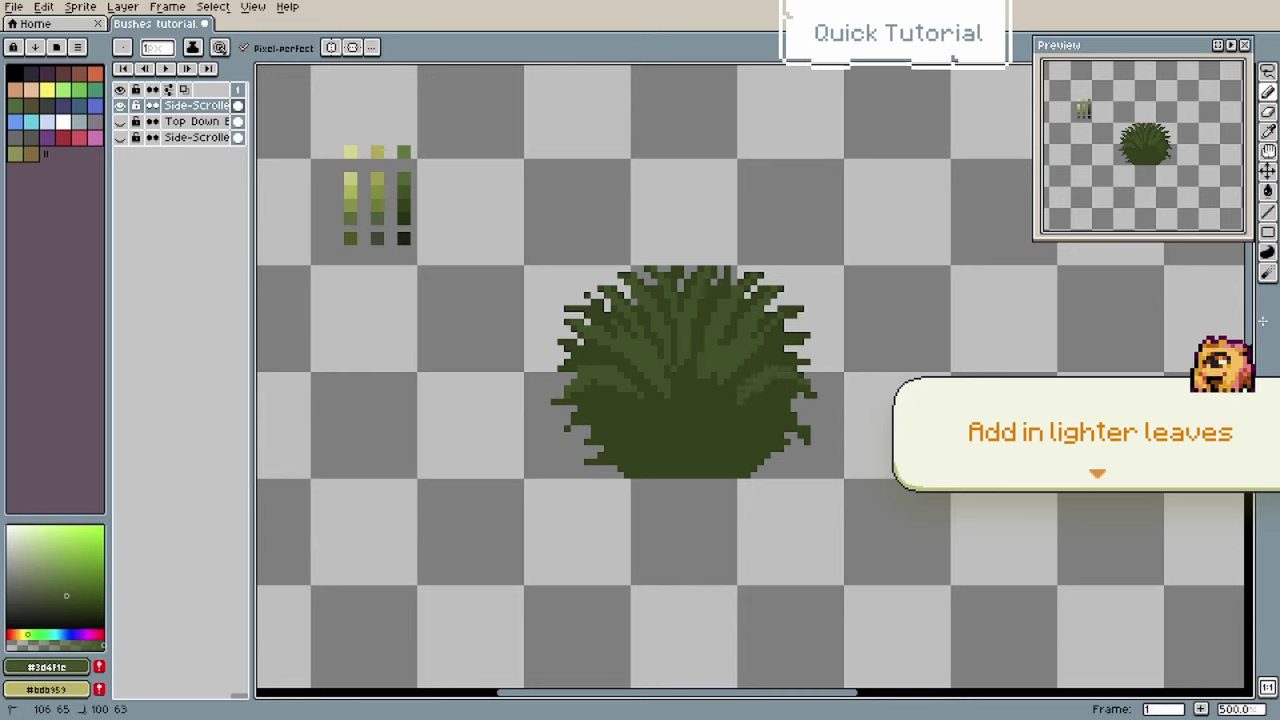
Step: Refine the leaf strokes near the bush's top centre and darken their lower ends across the middle
drag(654, 288, 667, 317)
drag(675, 349, 675, 363)
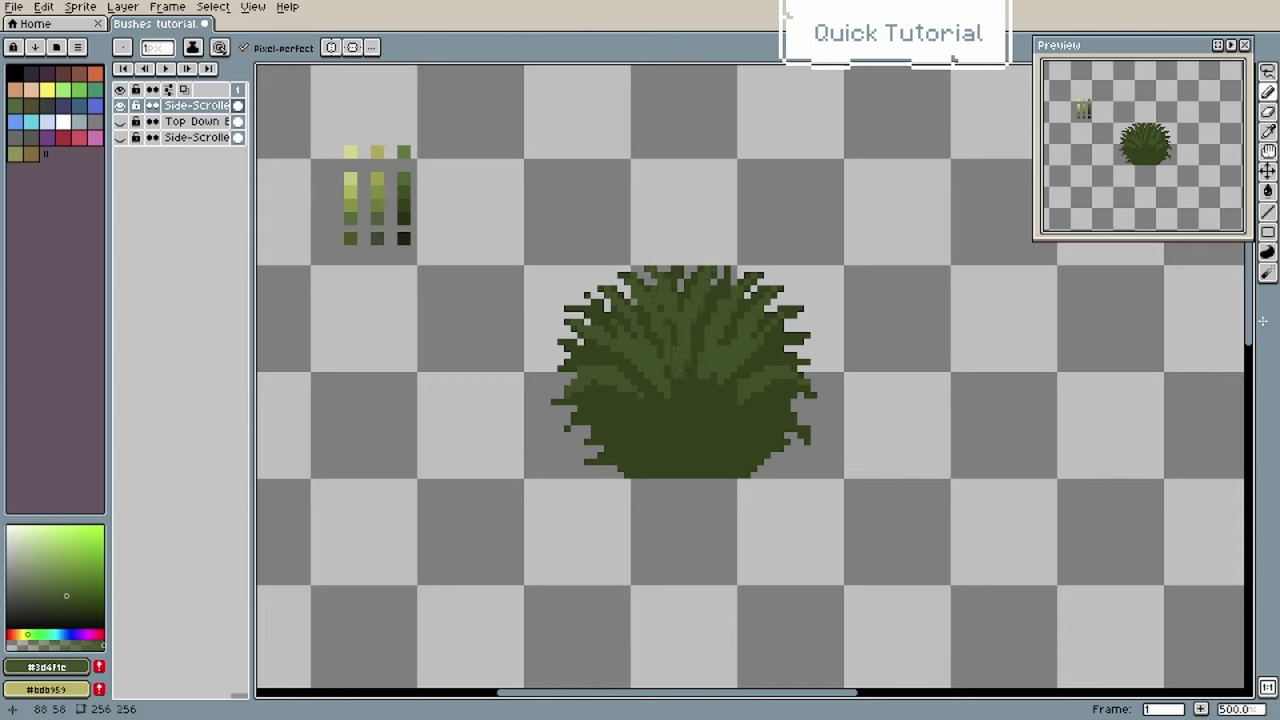
drag(734, 323, 721, 343)
drag(694, 349, 694, 363)
mouse_move(714, 375)
mouse_down()
mouse_move(707, 389)
mouse_move(660, 375)
mouse_up()
alt+click(692, 402)
alt+click(664, 389)
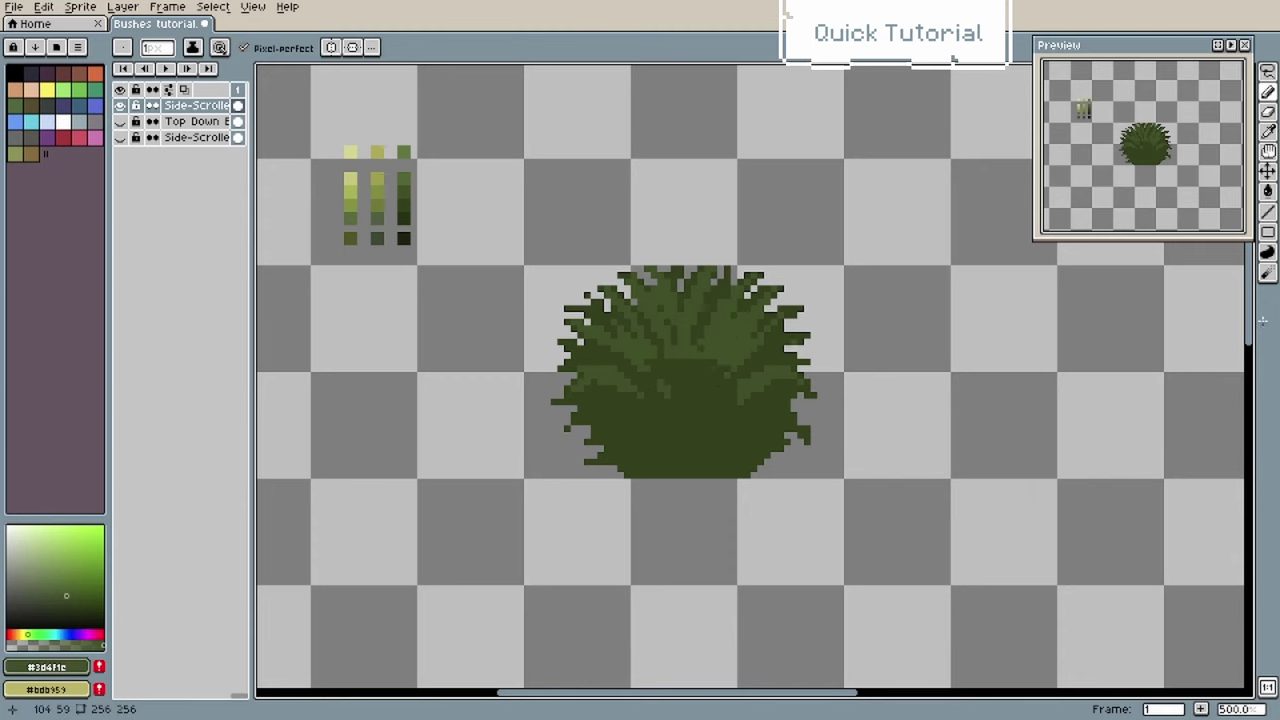
Step: Separate and extend the lighter leaves on the bush's right side and touch up those left of centre
alt+click(714, 376)
drag(747, 336, 722, 368)
alt+click(760, 349)
drag(787, 342, 805, 349)
drag(622, 356, 641, 375)
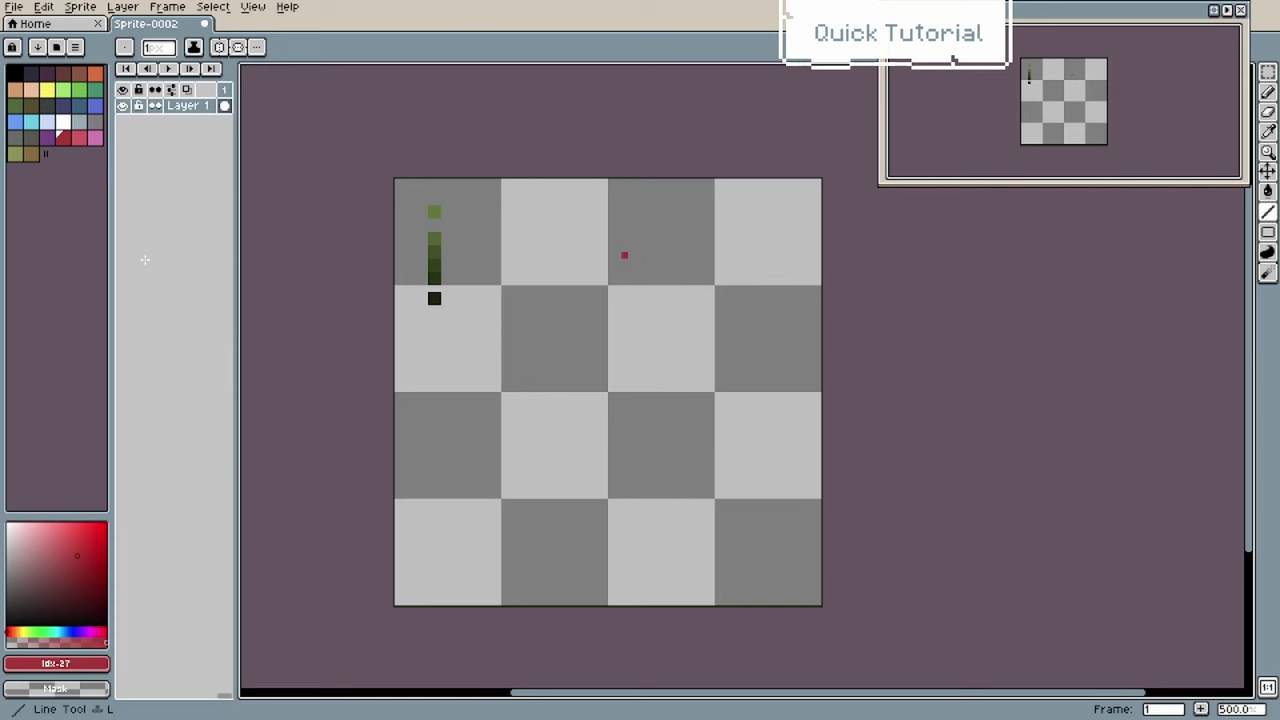
Step: Draw a red vertical guide line in Sprite-0002, then start a front-facing #50662b leaf at its base and a bent leaf to its left on Layer 2
drag(611, 248, 611, 495)
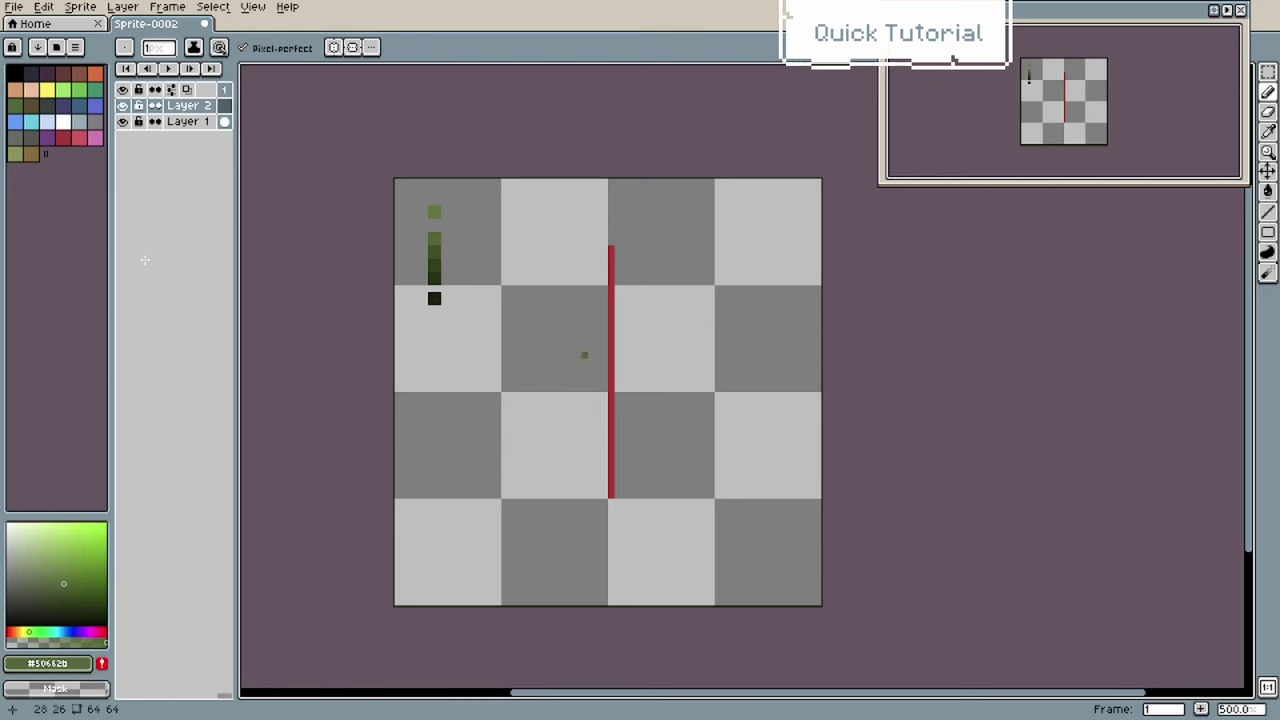
mouse_move(618, 422)
mouse_down()
mouse_move(604, 428)
mouse_move(614, 476)
mouse_up()
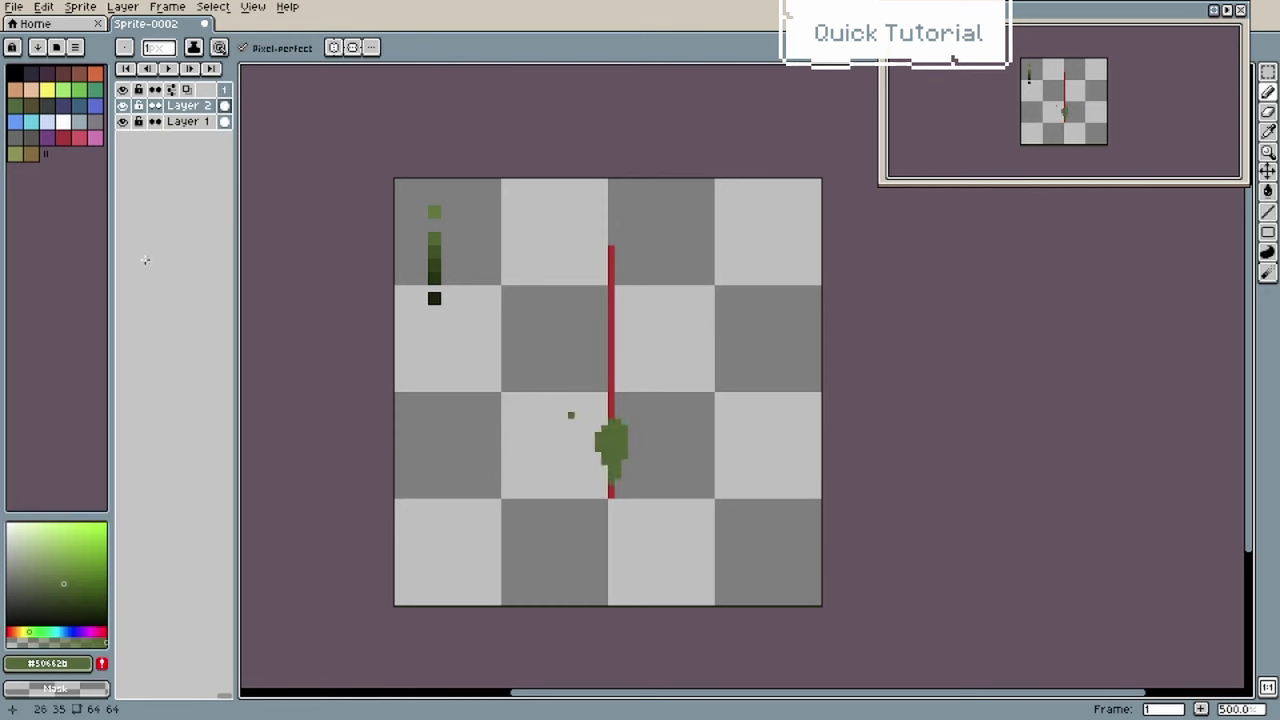
mouse_move(571, 417)
mouse_down()
mouse_move(584, 450)
mouse_move(578, 422)
mouse_move(558, 435)
mouse_up()
Step: Shade the left bent leaf's underside with #3d4f1e and add a smaller bent leaf farther to the left
alt+click(434, 278)
alt+click(434, 265)
alt+click(434, 238)
alt+click(434, 252)
alt+click(434, 238)
alt+click(434, 252)
mouse_move(504, 401)
mouse_down()
mouse_move(538, 388)
mouse_move(545, 408)
mouse_up()
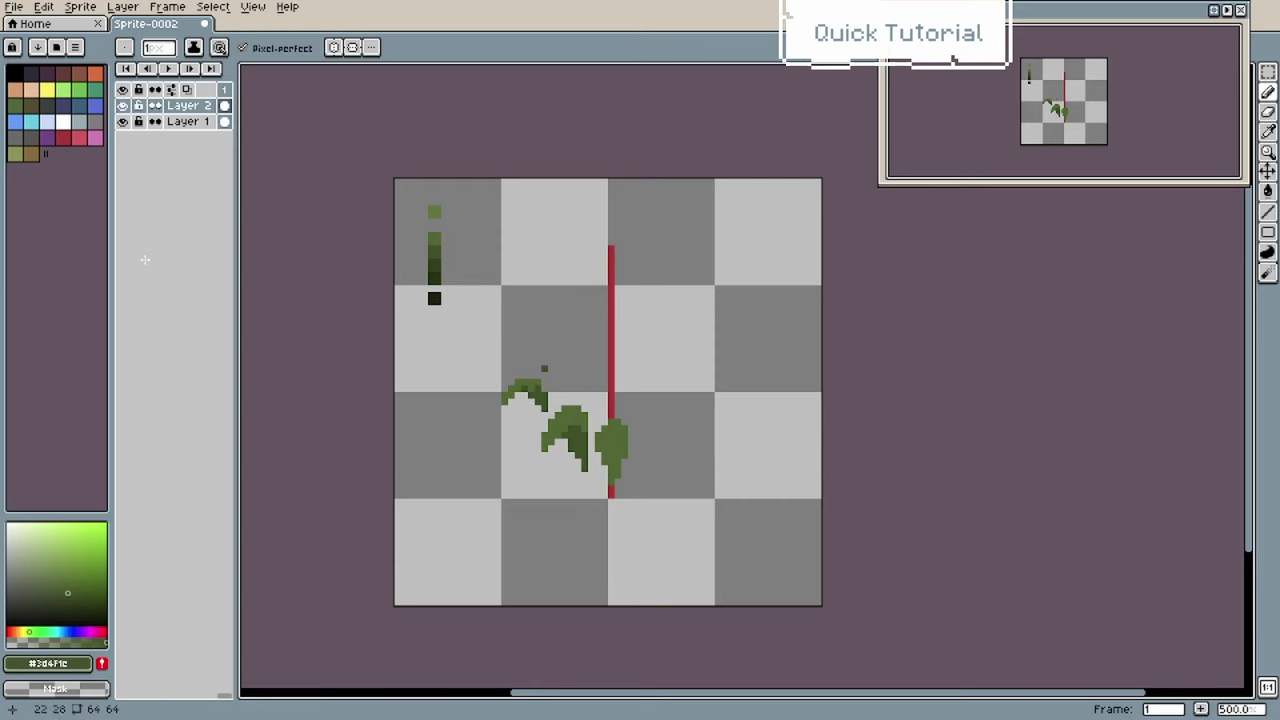
Step: Draw two bent #50662b leaves with #3d4f1e undersides on the right of the guide line
alt+click(434, 238)
mouse_move(645, 415)
mouse_down()
mouse_move(682, 440)
mouse_move(638, 456)
mouse_up()
alt+click(434, 252)
alt+click(434, 238)
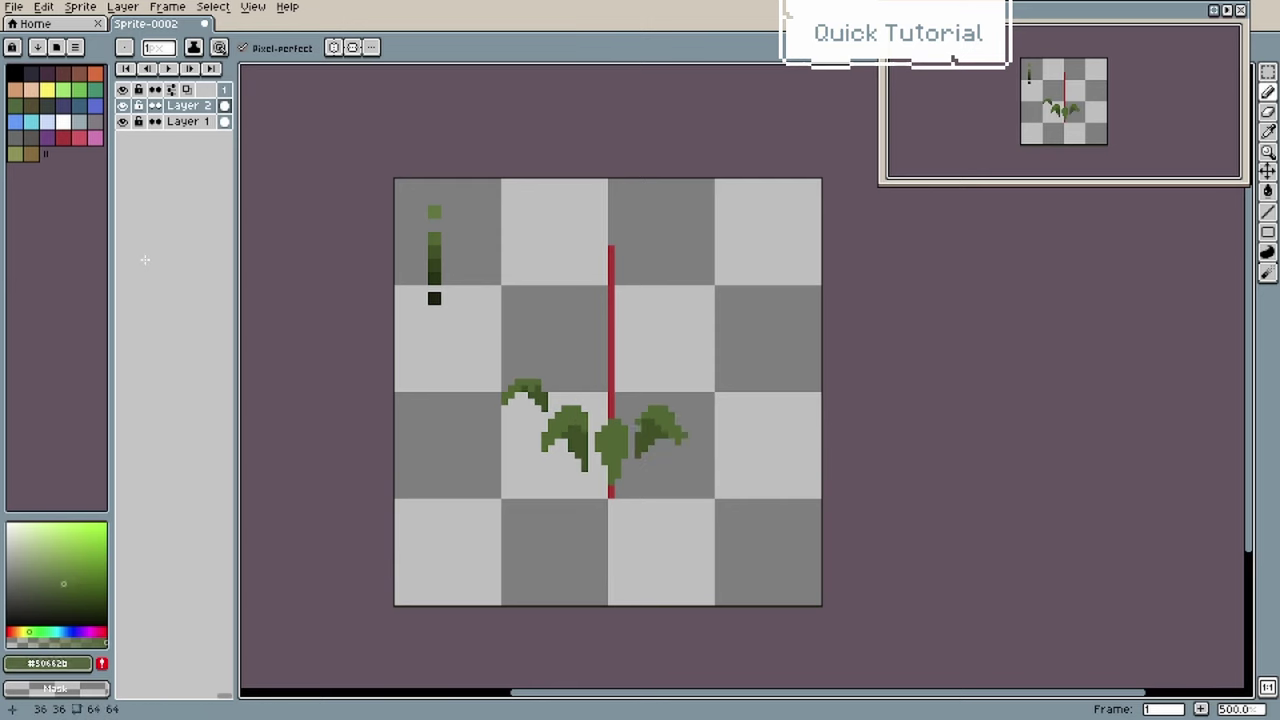
mouse_move(660, 378)
mouse_down()
mouse_move(706, 382)
mouse_move(650, 404)
mouse_up()
drag(686, 376, 678, 362)
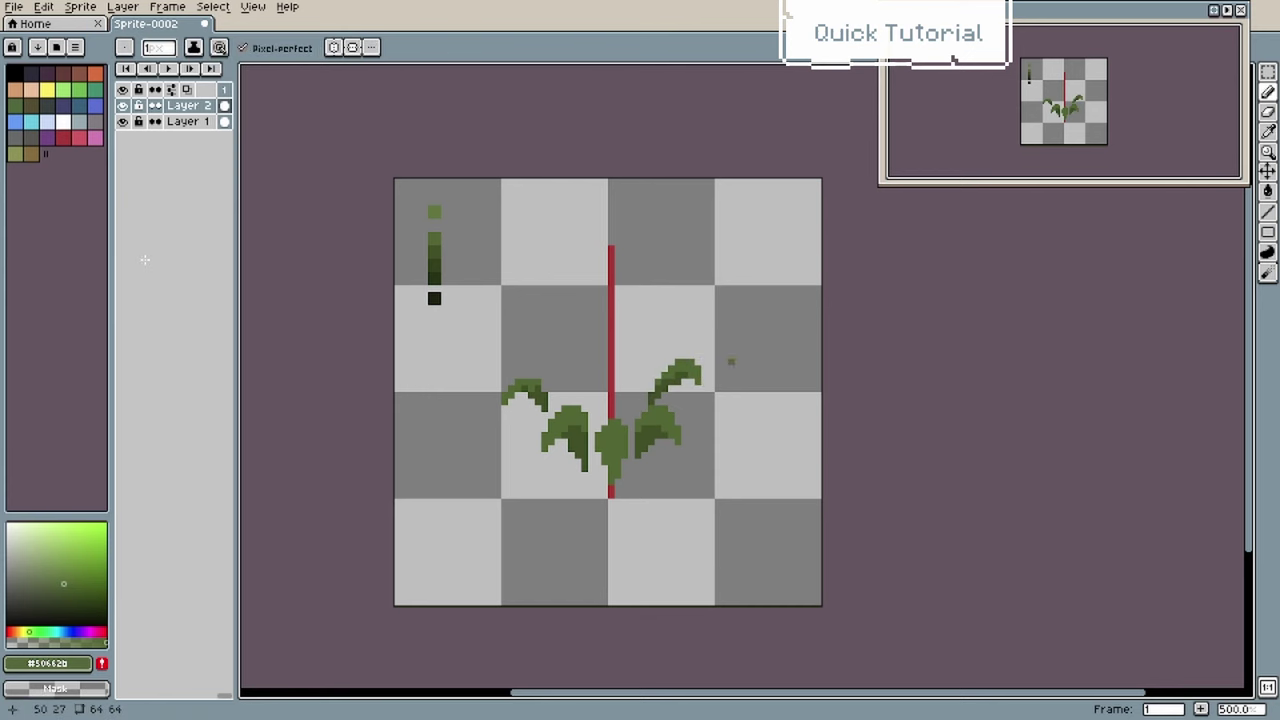
Step: Draw an upper bent leaf left of the guide line and move it slightly up and away from the line
alt+click(434, 252)
alt+click(434, 238)
mouse_move(571, 349)
mouse_down()
mouse_move(592, 389)
mouse_move(644, 343)
mouse_up()
alt+click(434, 252)
alt+click(434, 238)
key(z)
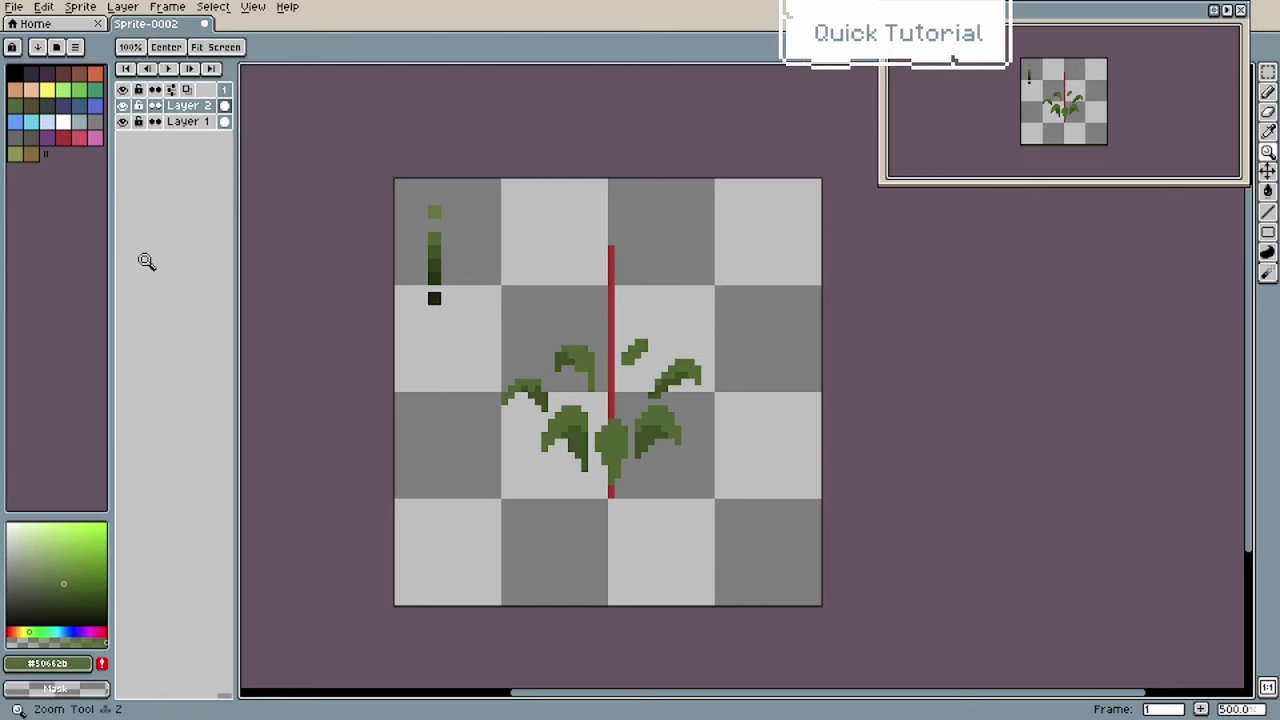
key(ctrl+z)
key(m)
drag(545, 328, 618, 400)
drag(576, 360, 562, 353)
key(ctrl+d)
Step: Draw a matching bent leaf on the upper right of the guide line with a #3d4f1e underside
key(b)
mouse_move(634, 375)
mouse_down()
mouse_move(664, 337)
mouse_move(672, 356)
mouse_up()
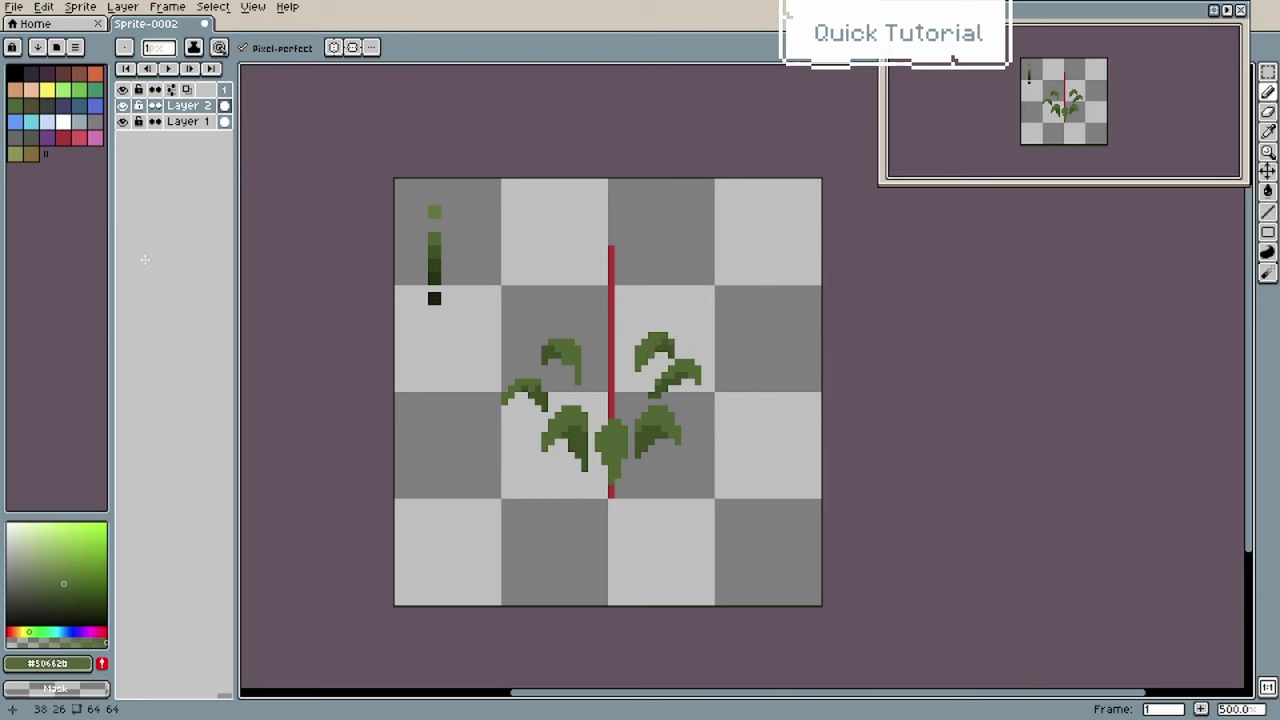
alt+click(657, 355)
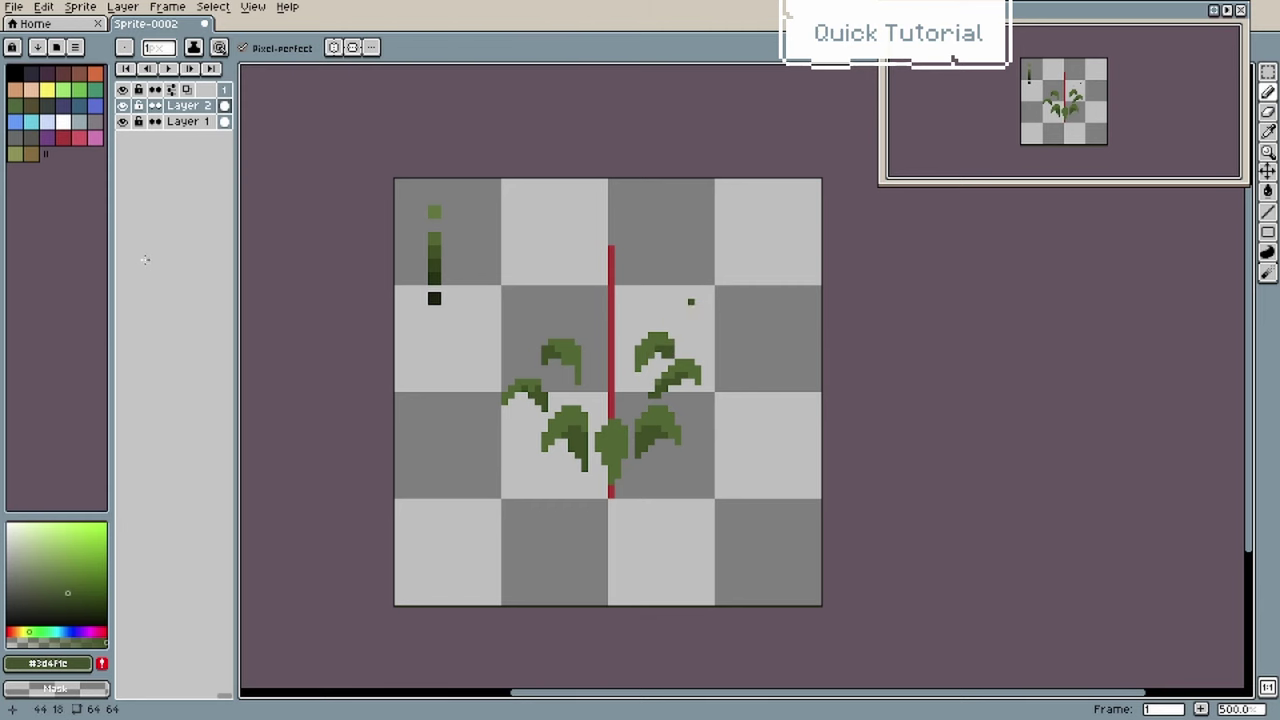
Step: Lasso the upper right leaf, then the outer left leaf, and nudge the latter slightly up toward the guide line
key(q)
drag(628, 372, 672, 368)
mouse_move(575, 328)
mouse_down()
mouse_move(537, 352)
mouse_move(548, 412)
mouse_up()
drag(524, 388, 531, 381)
Step: Add a small #50662b leaf on the guide line between the upper leaves and #3d4f1e shading around the front leaf's base
key(b)
alt+click(657, 335)
mouse_move(611, 348)
mouse_down()
mouse_move(598, 322)
mouse_move(618, 342)
mouse_up()
alt+click(578, 445)
drag(598, 456, 605, 469)
mouse_move(618, 469)
mouse_down()
mouse_move(611, 489)
mouse_move(598, 449)
mouse_up()
alt+click(688, 369)
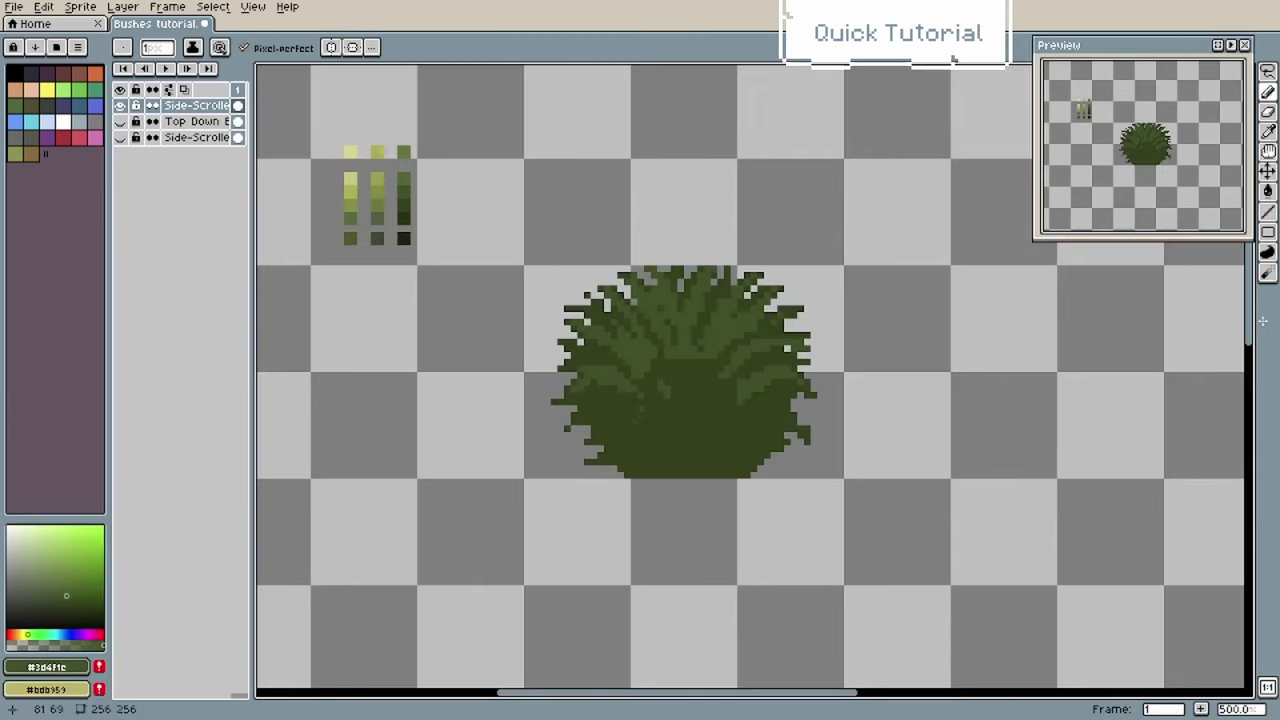
Step: Draw forward-facing #3d4f1e leaves in the middle of the Bushes tutorial bush, undoing misplaced strokes and reshaping the central leaf
drag(688, 415, 682, 429)
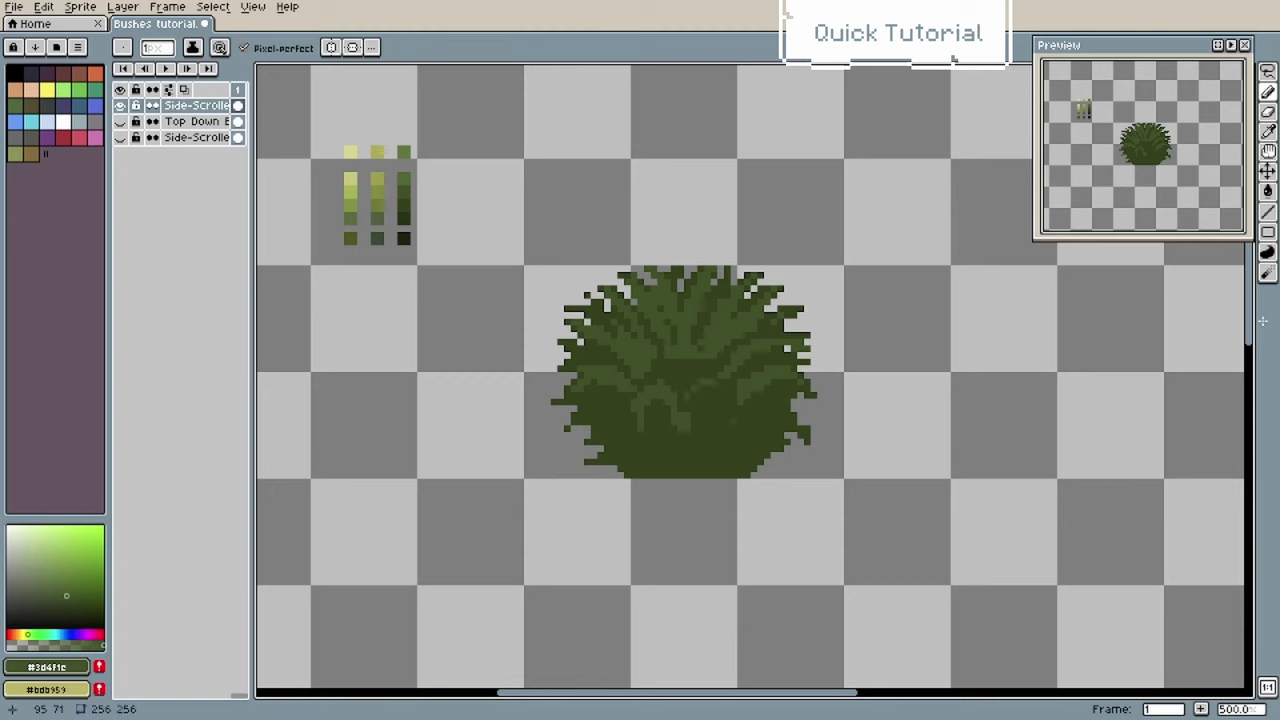
key(ctrl+z)
drag(741, 415, 708, 409)
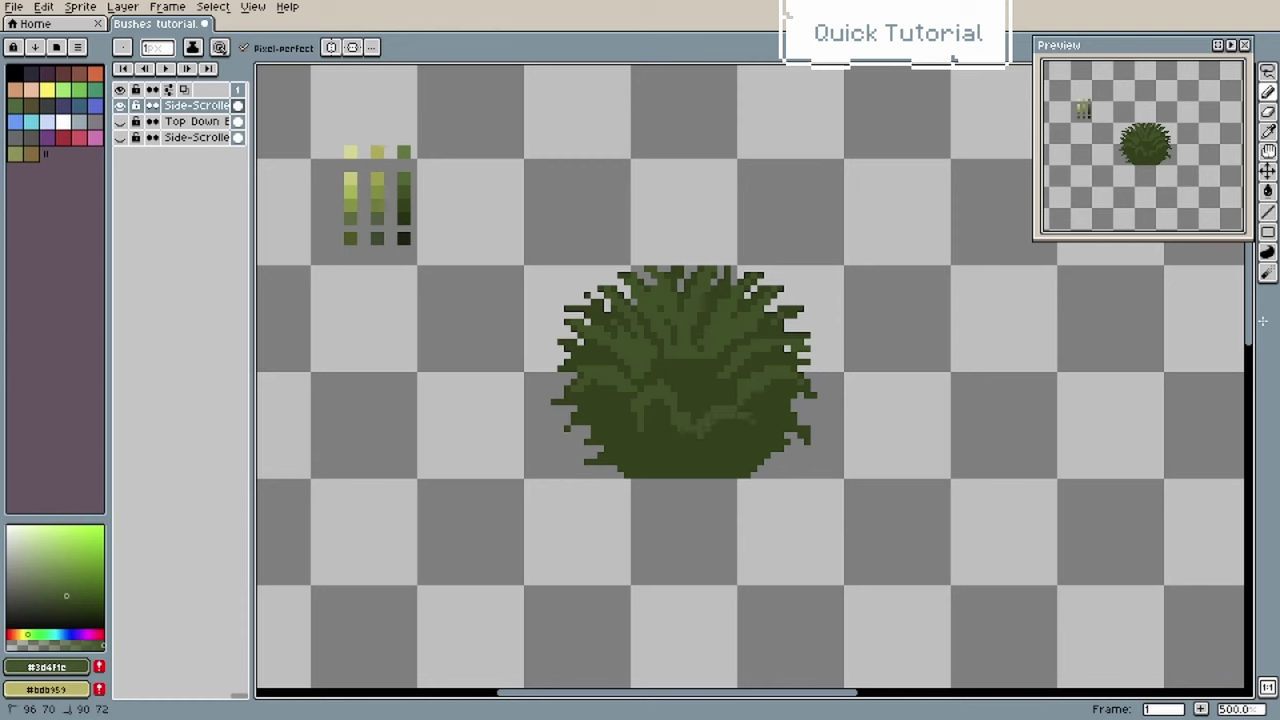
key(ctrl+z)
drag(681, 362, 654, 381)
alt+click(652, 365)
mouse_move(641, 362)
mouse_down()
mouse_move(627, 368)
mouse_move(644, 368)
mouse_up()
alt+click(664, 368)
click(637, 372)
Step: Add curved forward-facing leaves across the bush's lower middle and down to its base
alt+click(654, 422)
alt+click(654, 395)
click(654, 395)
mouse_move(641, 412)
mouse_down()
mouse_move(641, 429)
mouse_move(714, 422)
mouse_move(701, 421)
mouse_up()
alt+click(727, 428)
alt+click(699, 409)
key(ctrl+z)
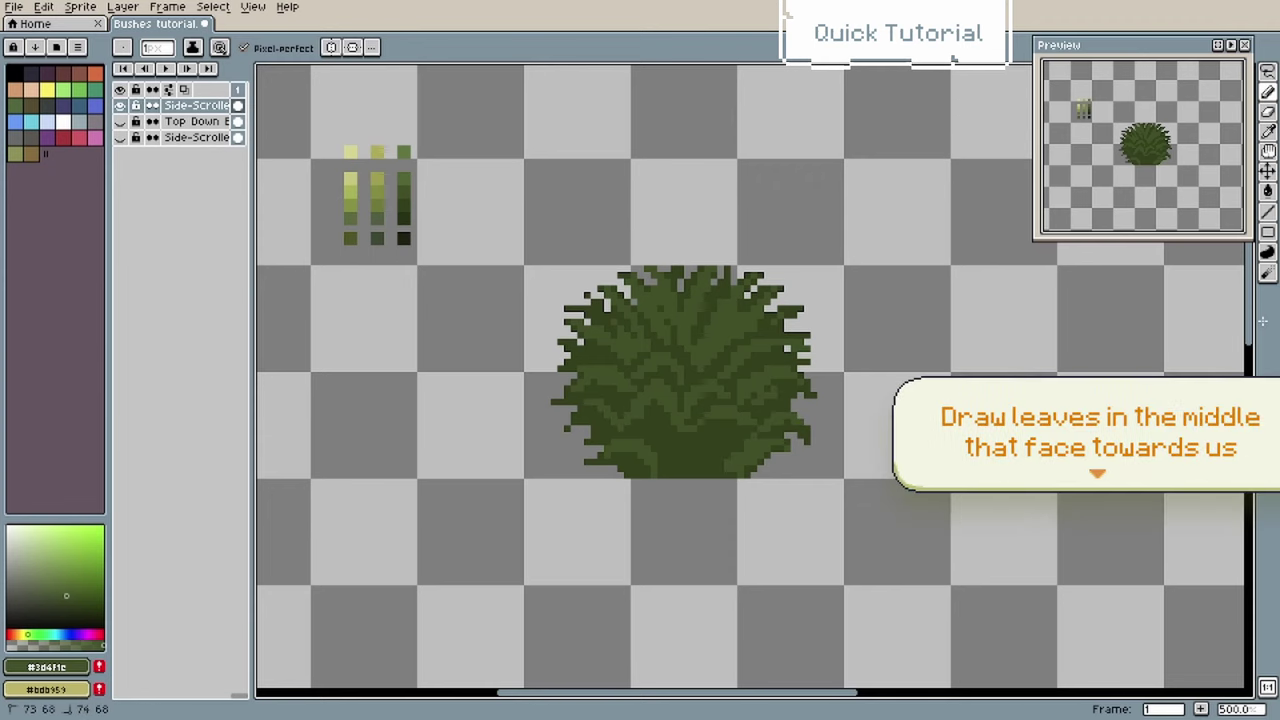
drag(681, 455, 694, 443)
mouse_move(660, 443)
mouse_down()
mouse_move(651, 422)
mouse_move(648, 435)
mouse_up()
mouse_move(707, 455)
mouse_down()
mouse_move(721, 442)
mouse_move(700, 456)
mouse_up()
Step: Reshape the spikes along the bush's top edge and shift a piece of the upper right outline outward
alt+click(680, 322)
drag(674, 289, 674, 275)
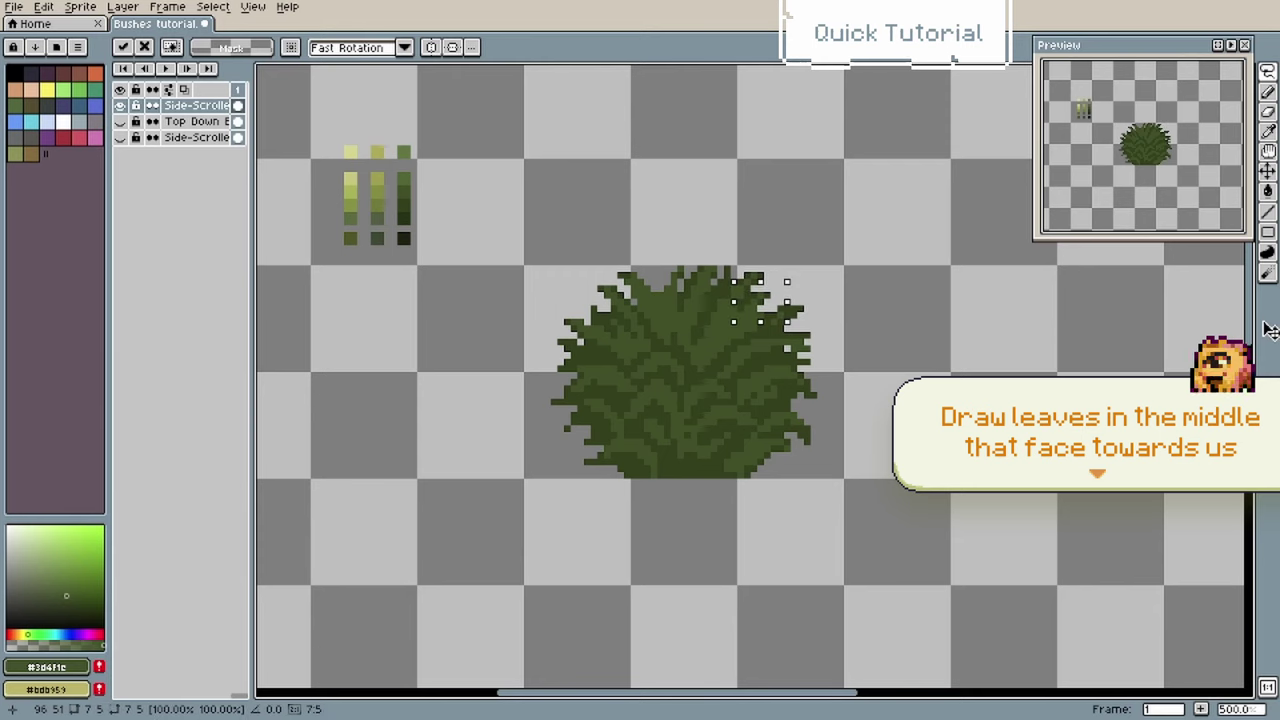
drag(761, 302, 768, 309)
click(848, 275)
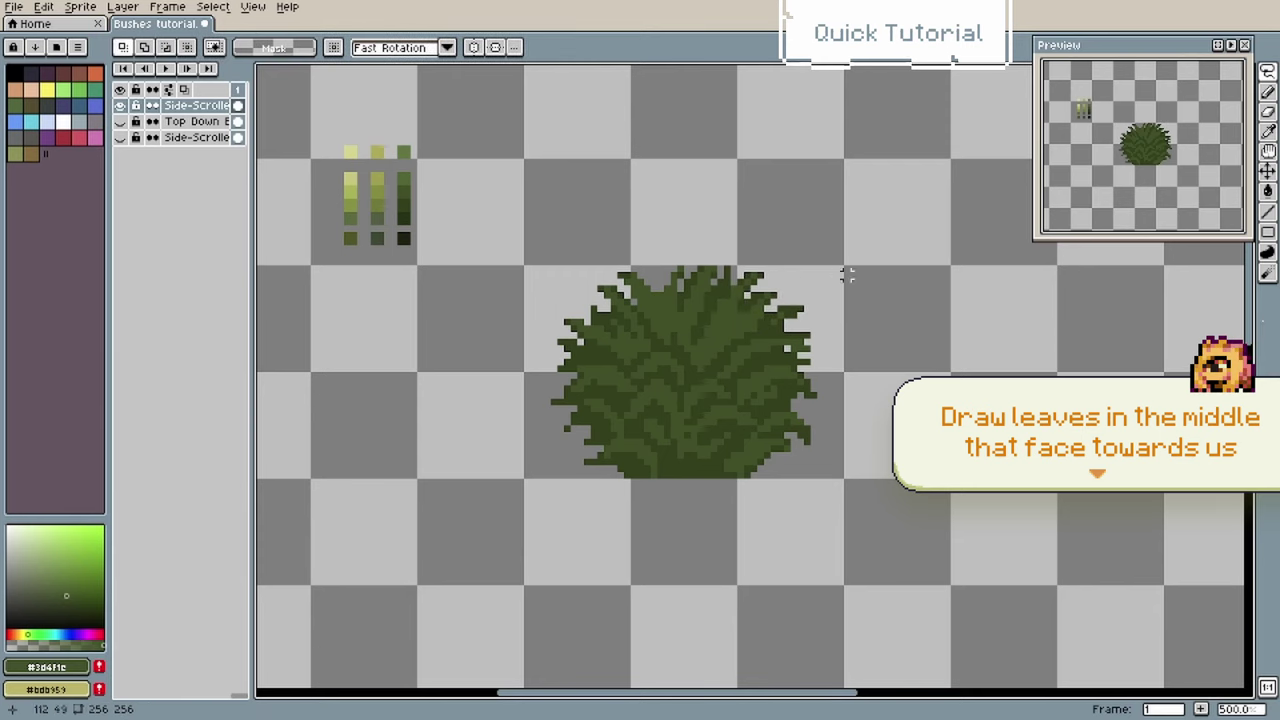
key(b)
drag(668, 276, 655, 294)
drag(603, 328, 588, 313)
key(q)
drag(796, 308, 761, 342)
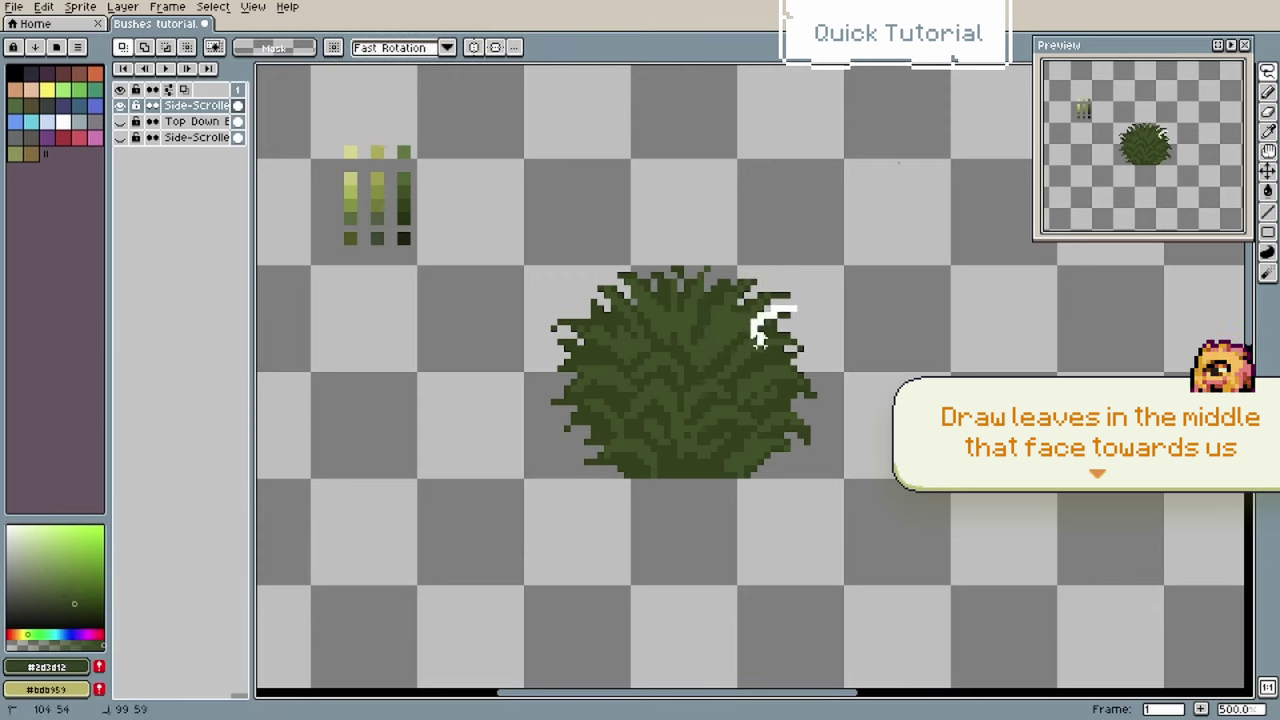
key(b)
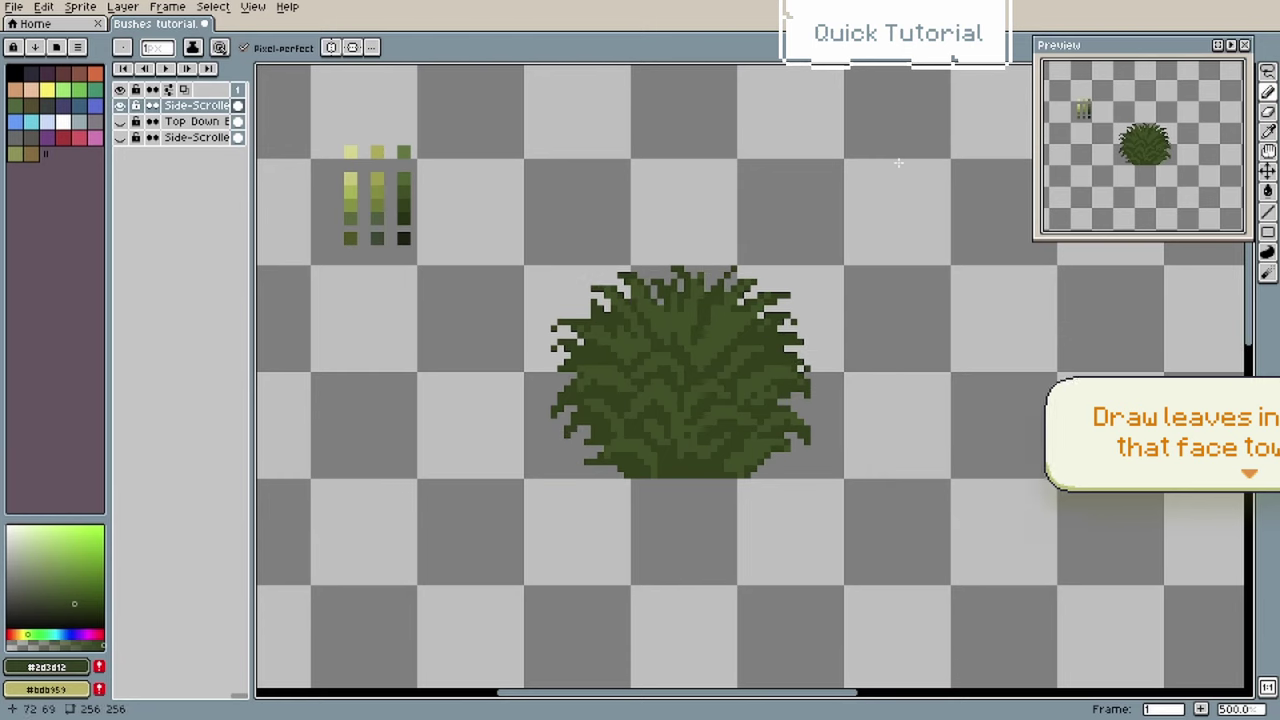
Step: Extend curved leaf tips along the bush's left edge and widen both lower corners
drag(622, 468, 598, 462)
drag(574, 402, 554, 415)
drag(604, 362, 555, 334)
alt+click(790, 415)
drag(752, 470, 782, 460)
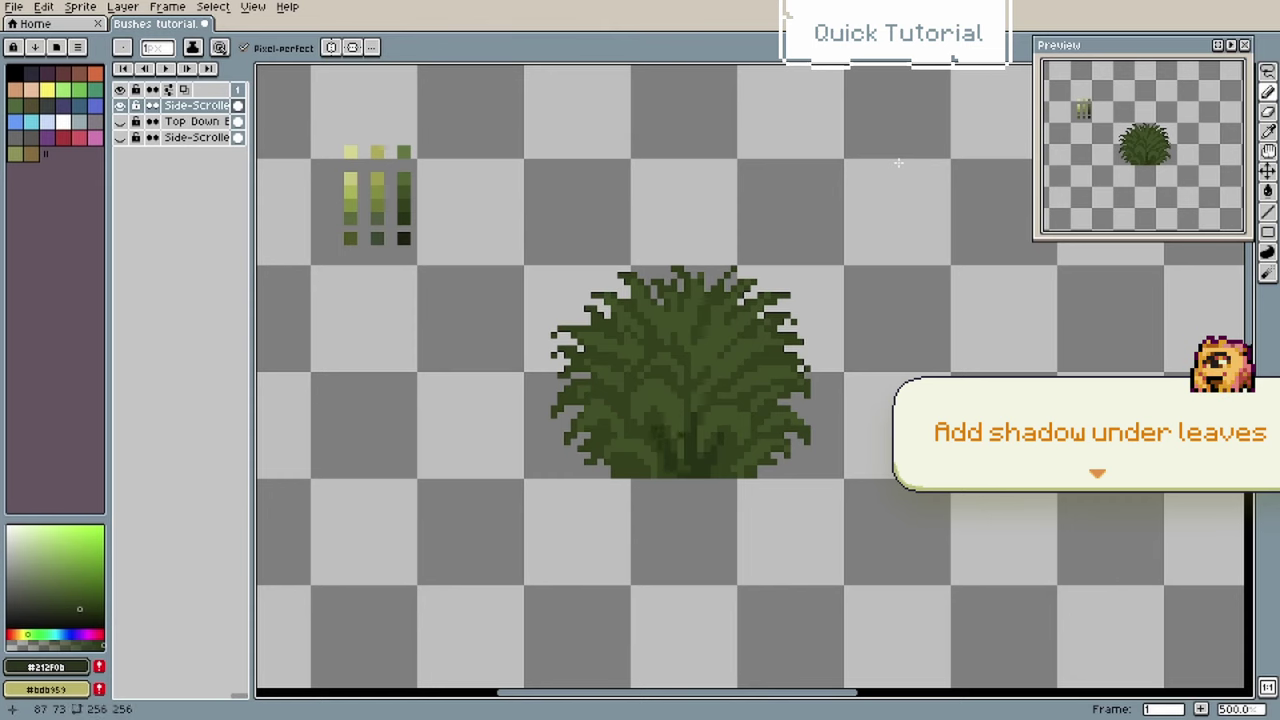
Step: Paint #212f0b shadows under the leaves and colour the lower parts of the bent leaves with the #2d3d12 and #3d4f1e greens
drag(621, 458, 636, 474)
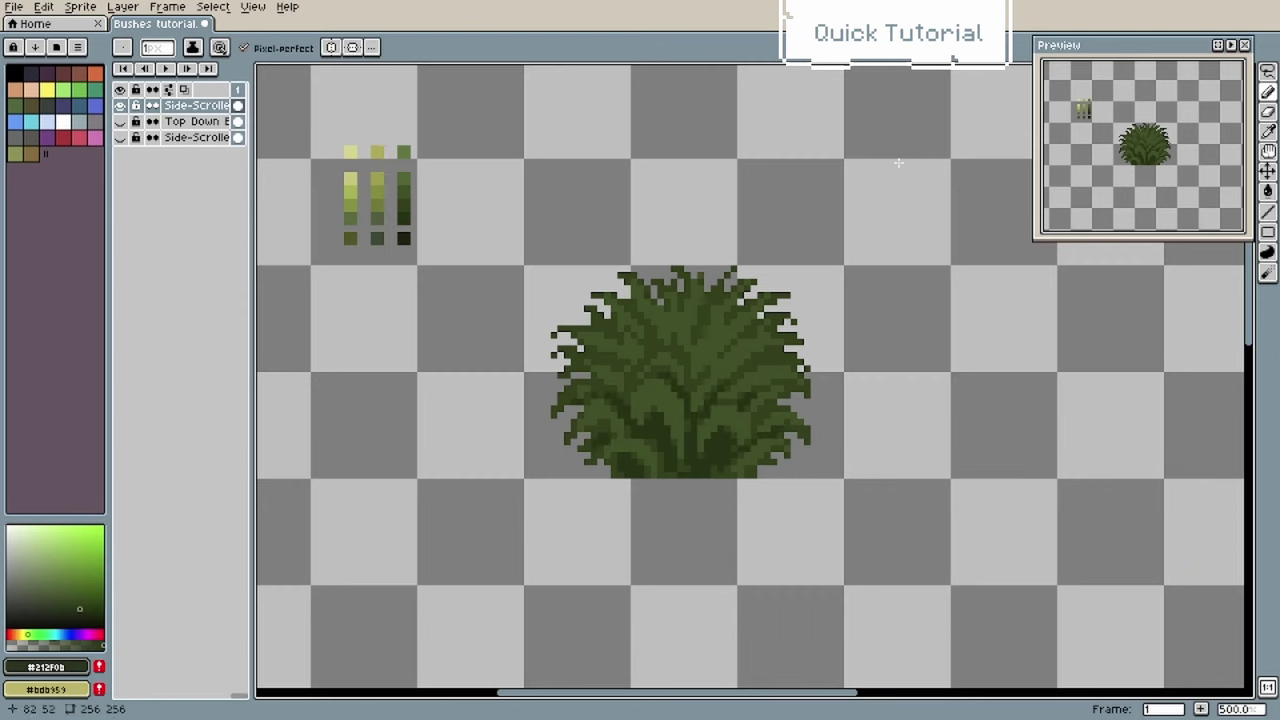
alt+click(678, 398)
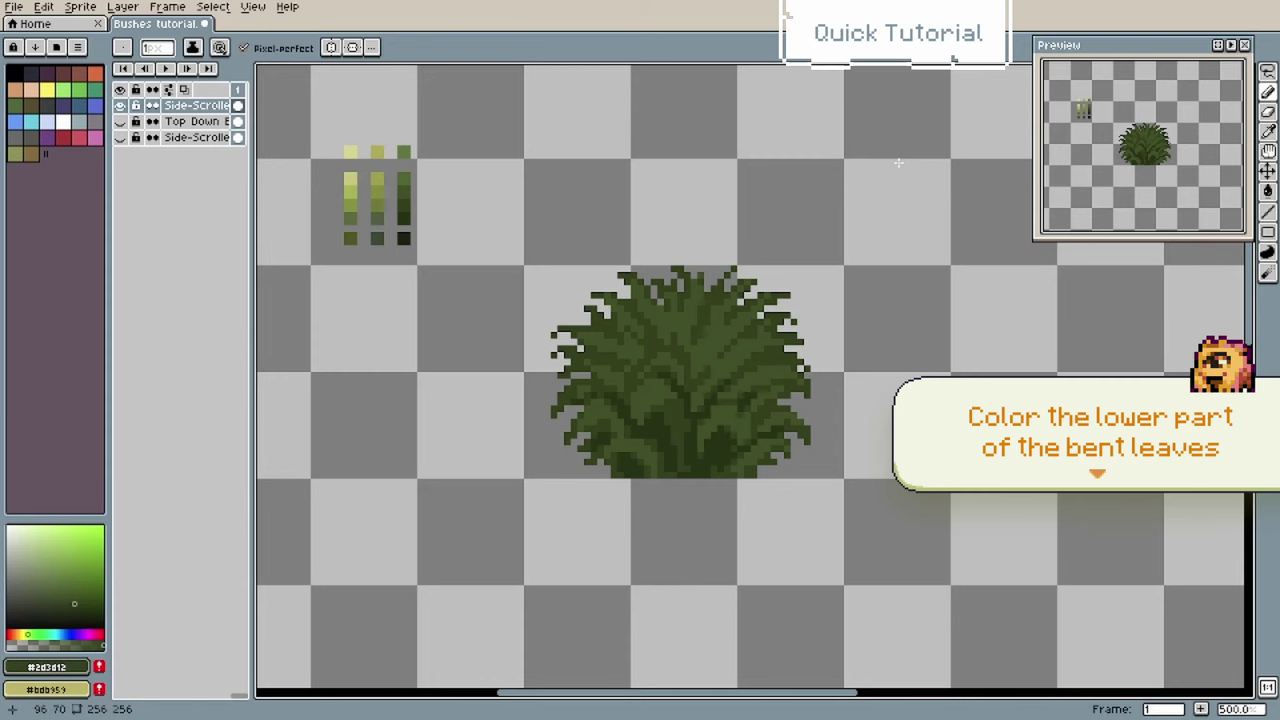
alt+click(670, 391)
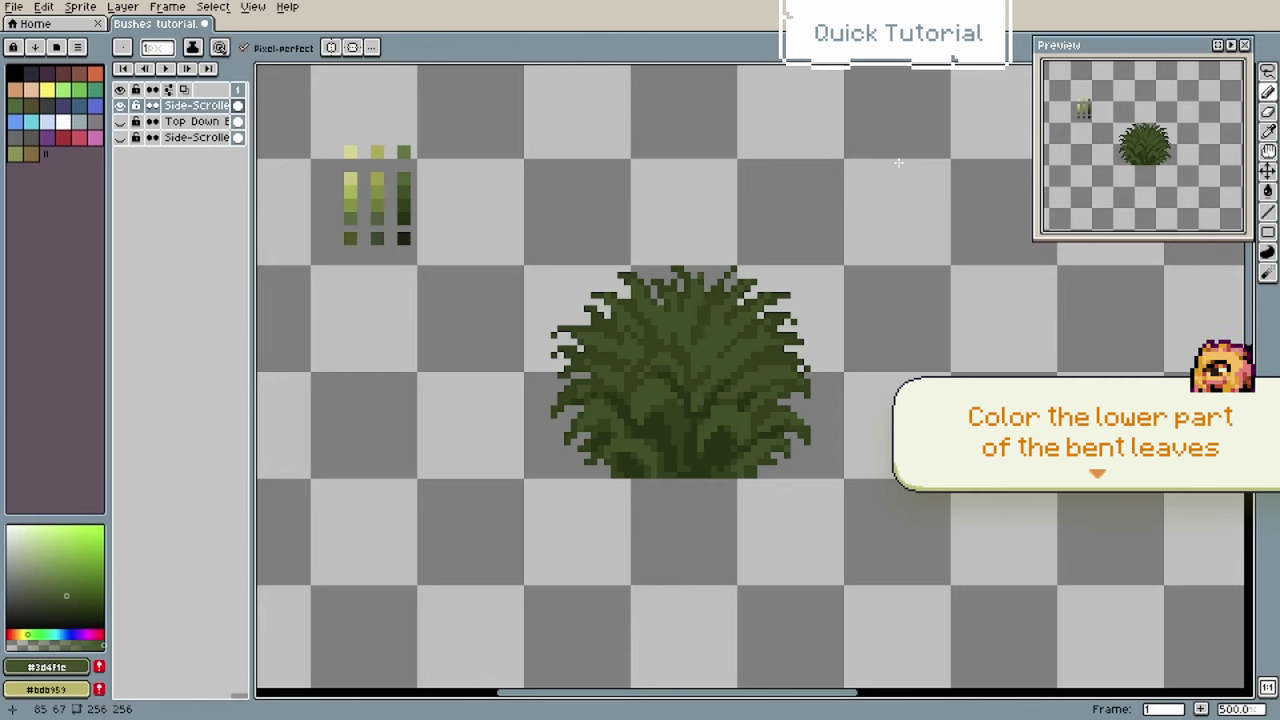
key(alt)
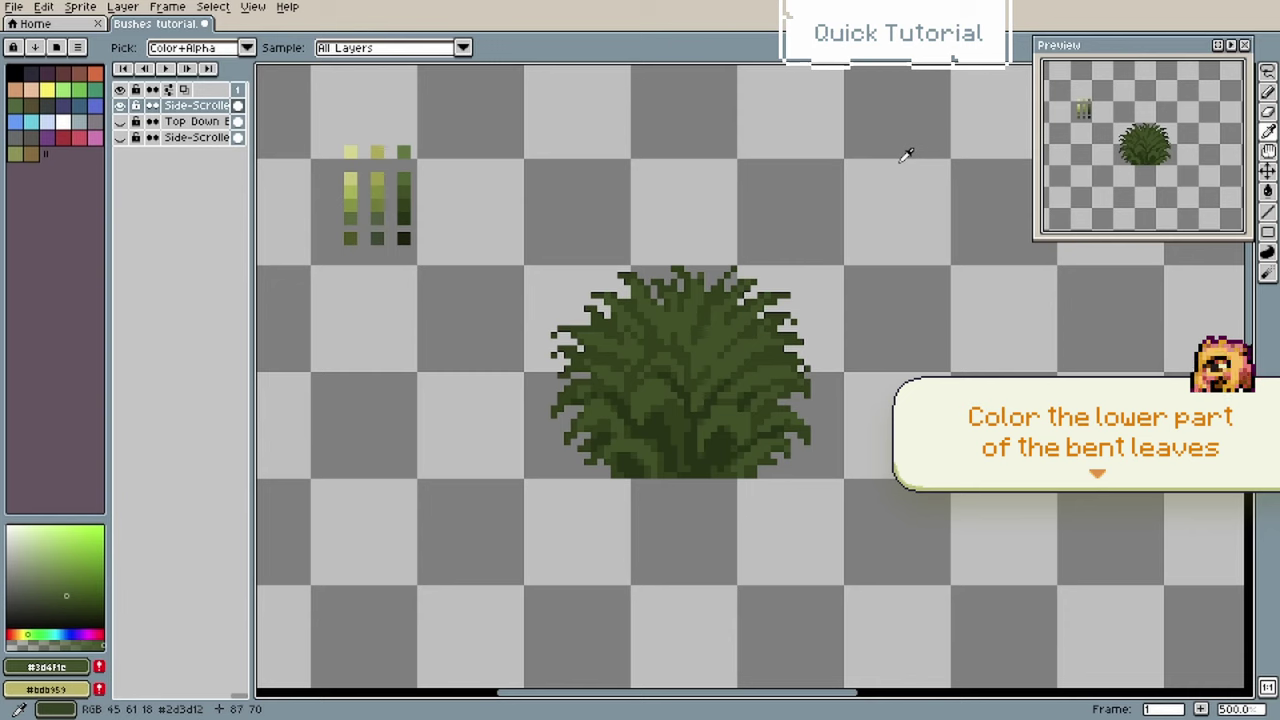
alt+click(905, 155)
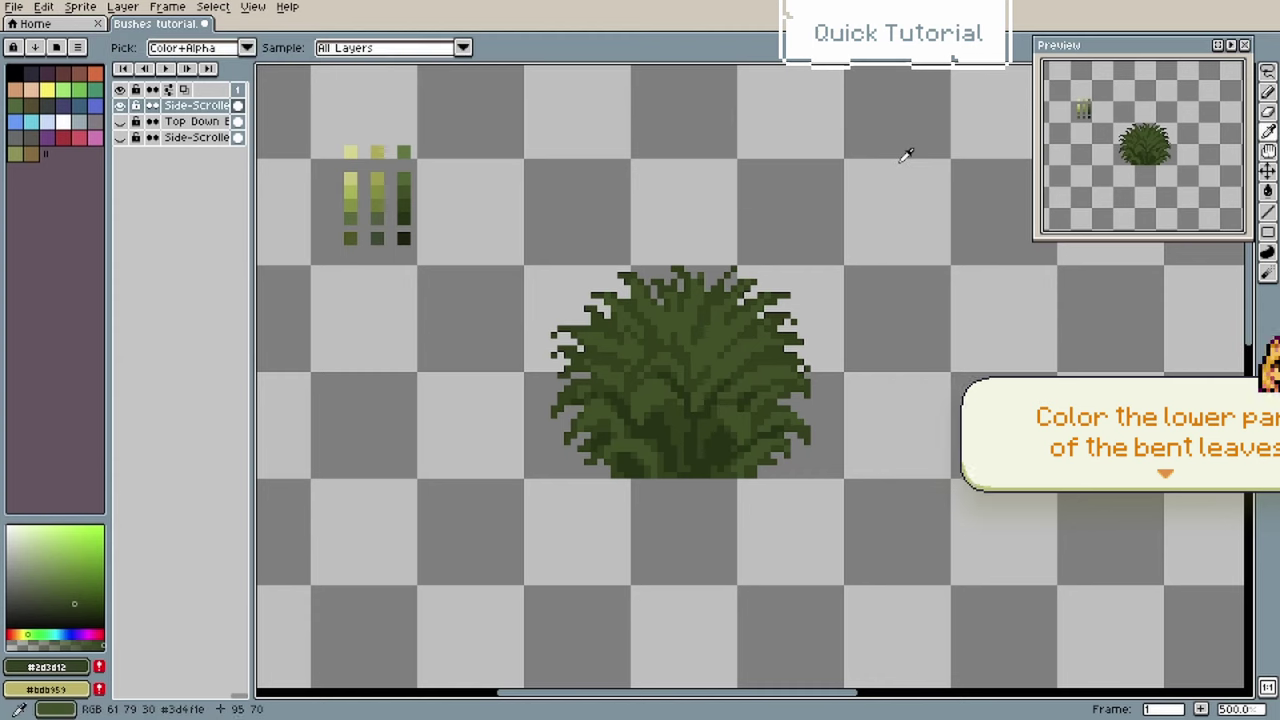
alt+click(714, 415)
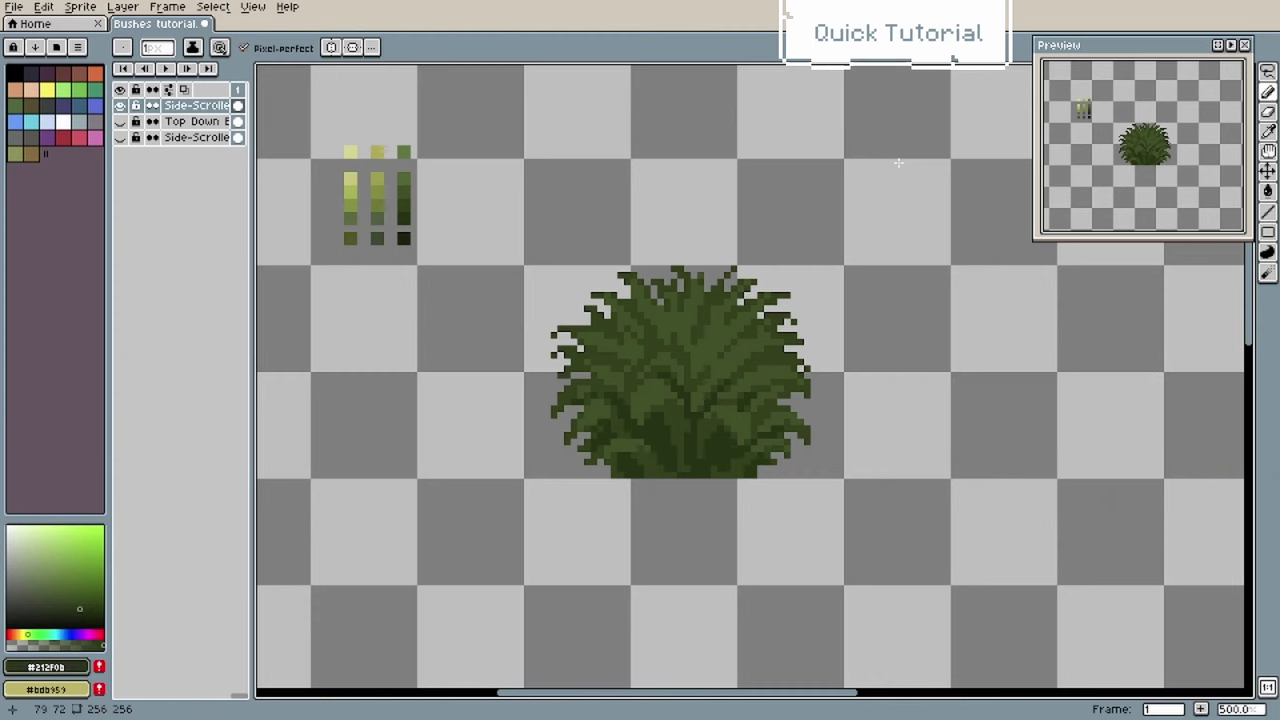
alt+click(905, 155)
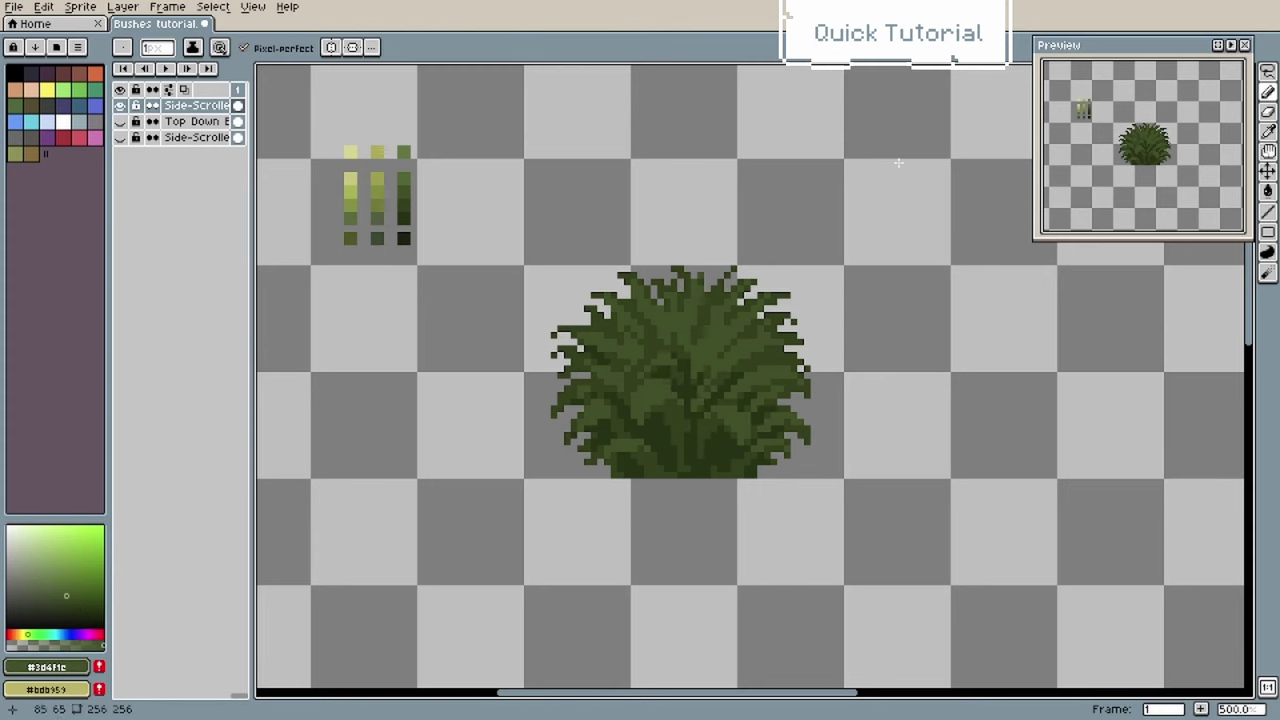
alt+click(900, 158)
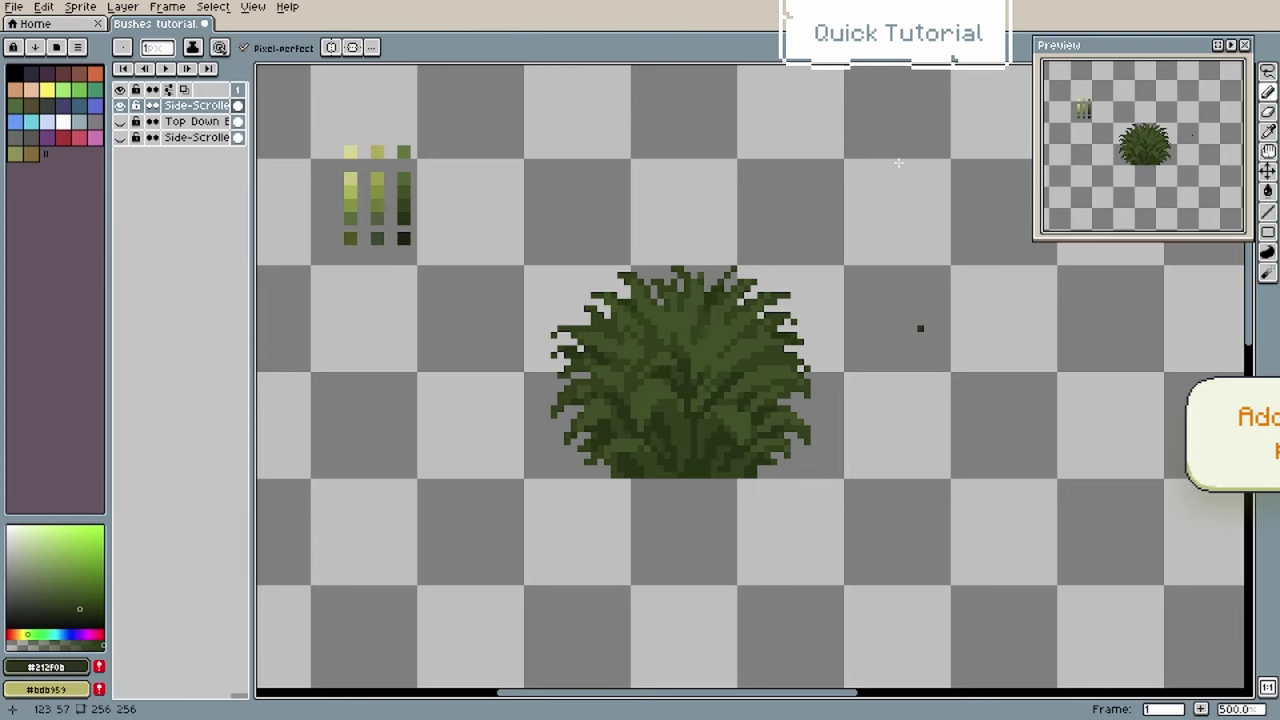
Step: Add #50662b highlights to the upper leaves and the bent leaves in the bush's middle, refining their edges with #3d4f1e
alt+click(905, 155)
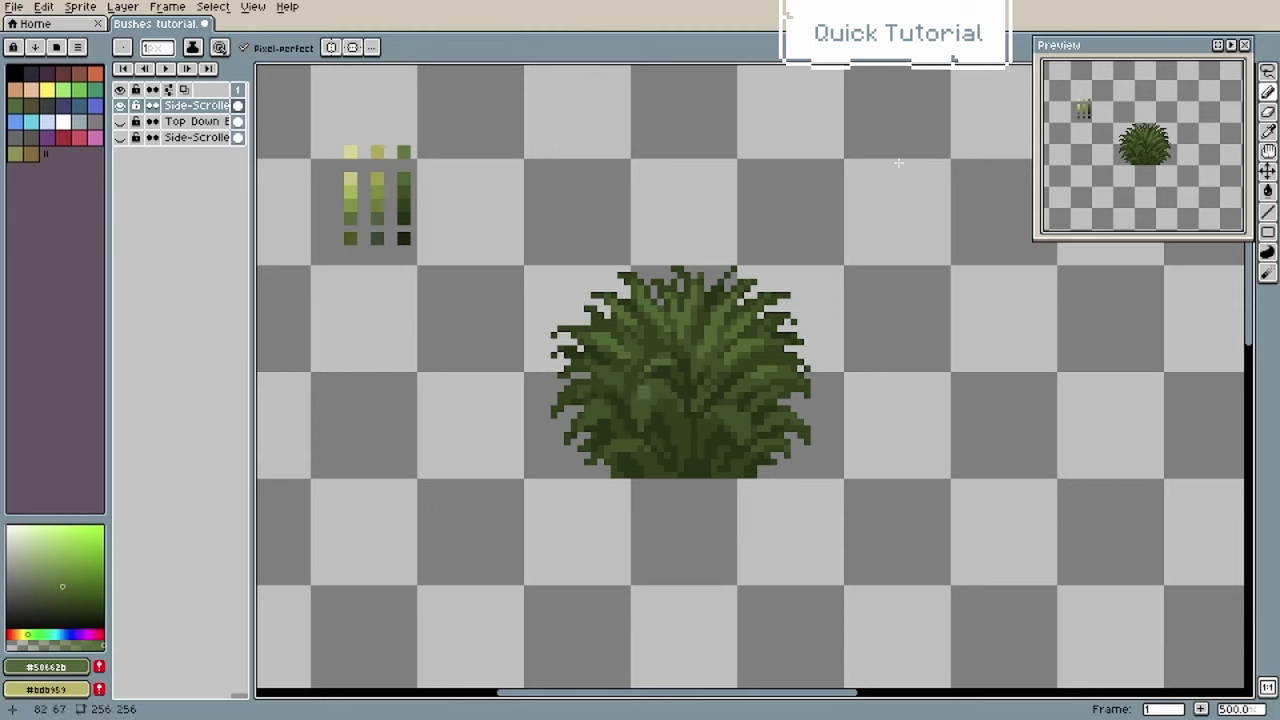
mouse_move(641, 402)
mouse_down()
mouse_move(661, 389)
mouse_move(647, 402)
mouse_up()
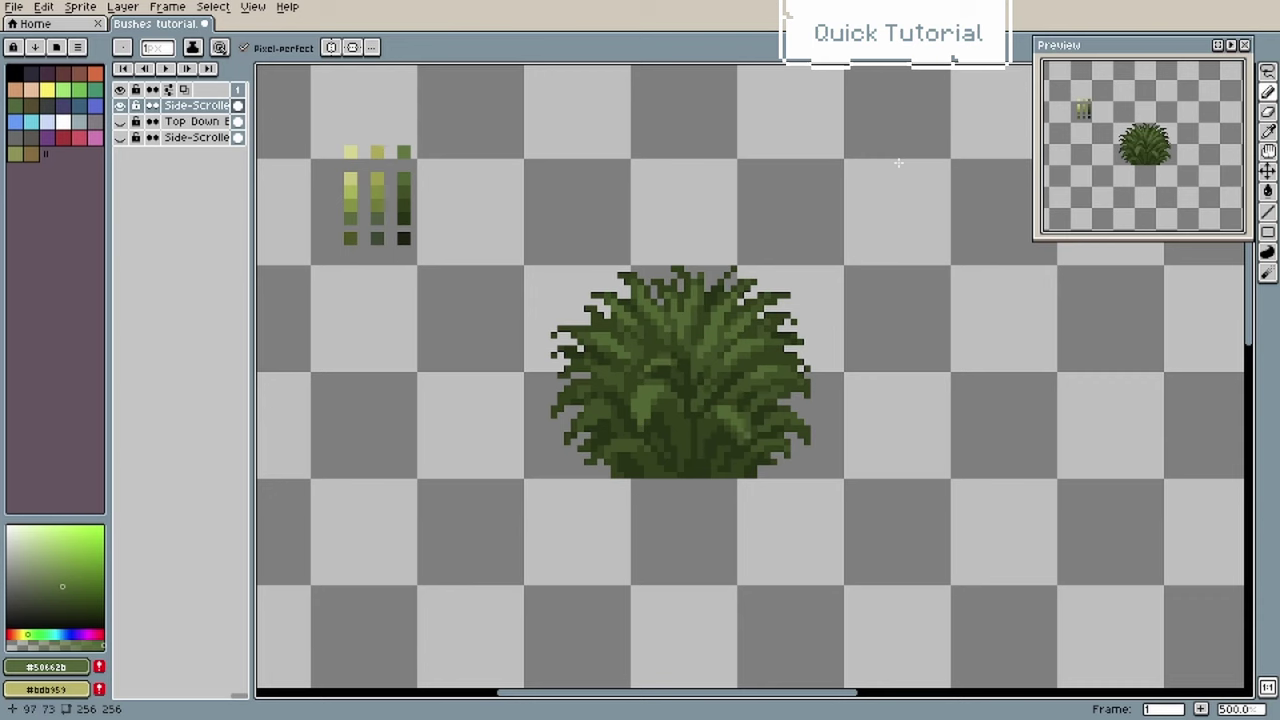
alt+click(747, 420)
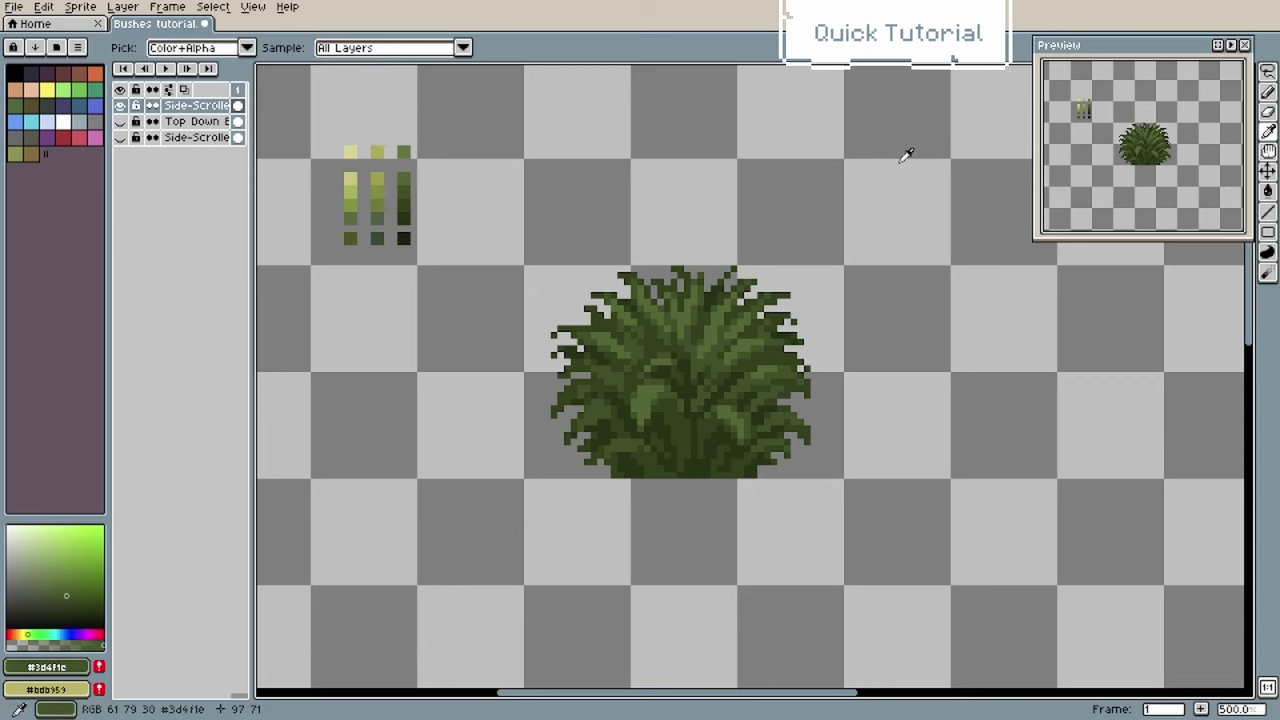
alt+click(898, 162)
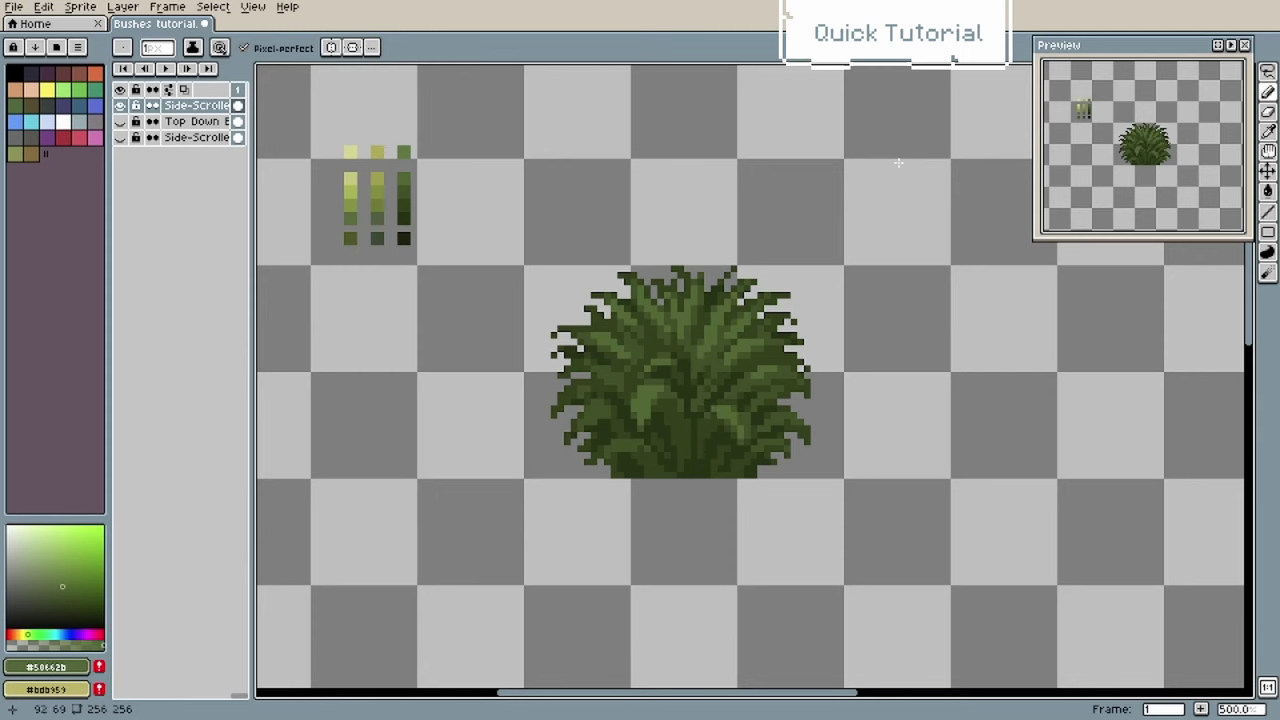
Step: Refine the leaves in the bush's upper middle and centre using the existing greens, including #50662b
alt+click(714, 322)
alt+click(698, 325)
mouse_move(701, 322)
mouse_down()
mouse_move(688, 362)
mouse_move(655, 349)
mouse_up()
alt+click(720, 335)
alt+click(774, 368)
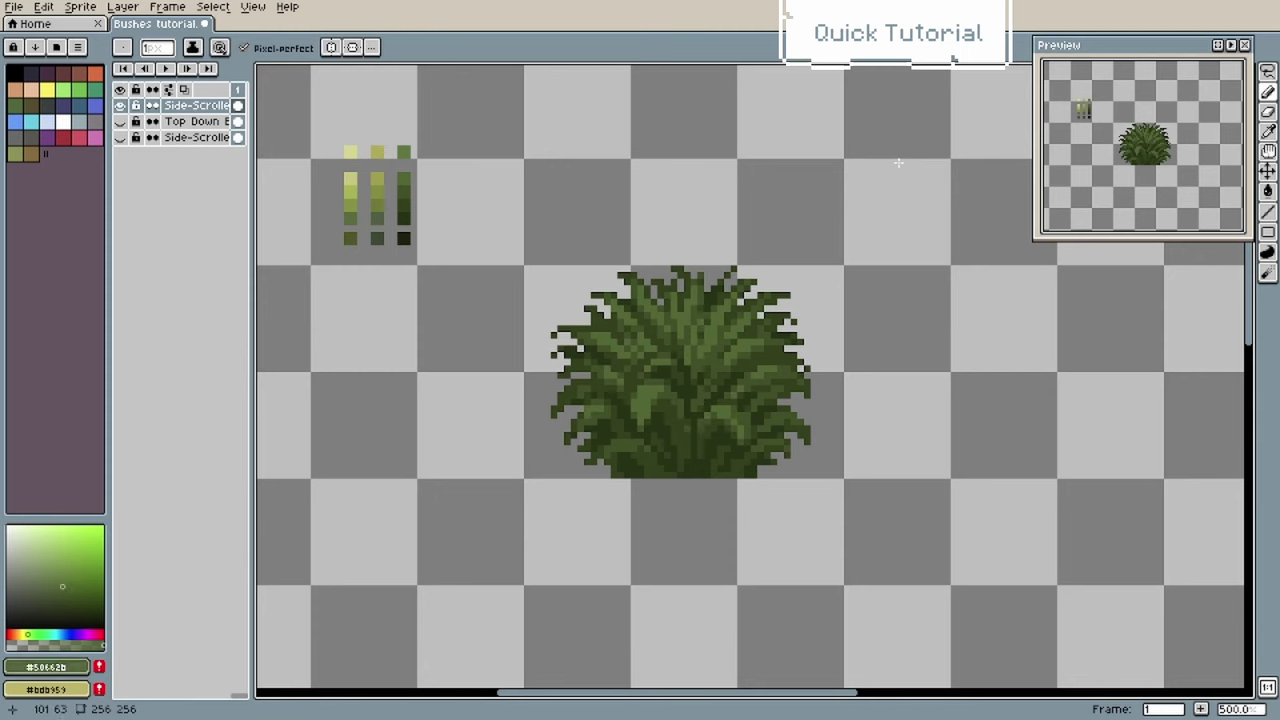
alt+click(694, 368)
alt+click(688, 368)
alt+click(681, 355)
alt+click(661, 362)
alt+click(634, 375)
alt+click(624, 375)
click(617, 371)
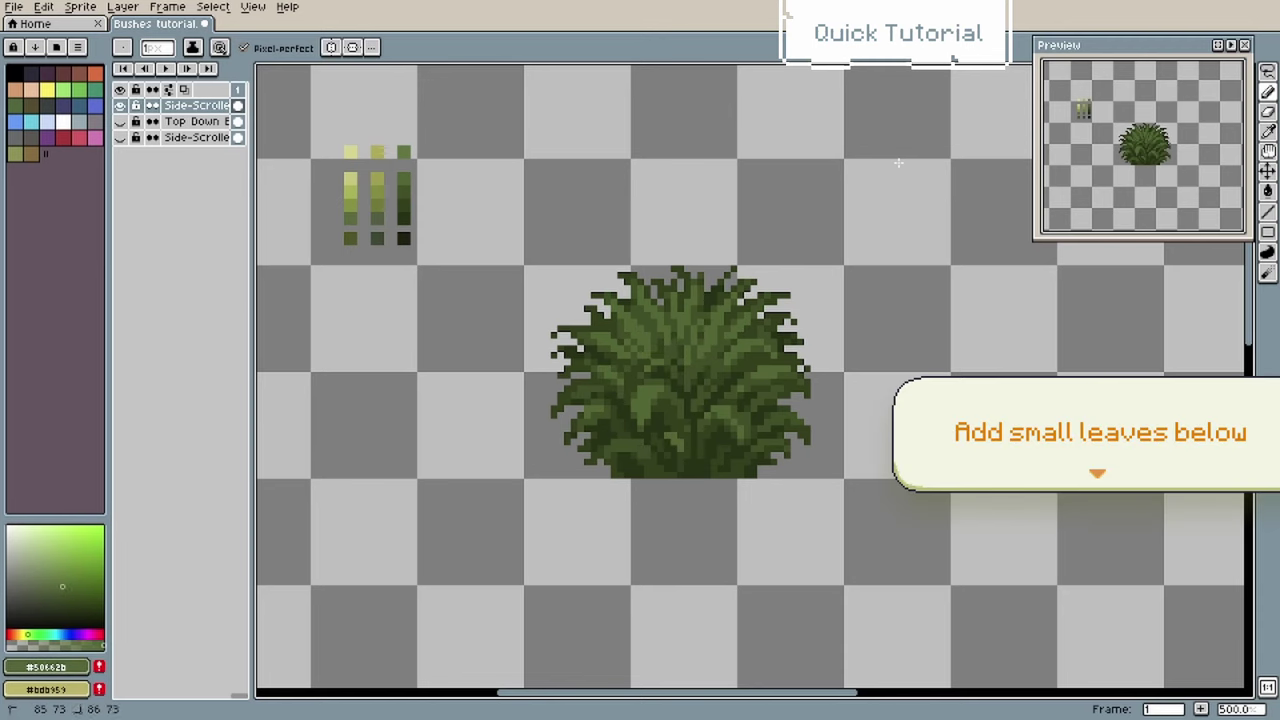
Step: Paint a small leaf low in the bush's middle with the #3d4f1e and #50662b greens
alt+click(685, 398)
drag(680, 435, 675, 442)
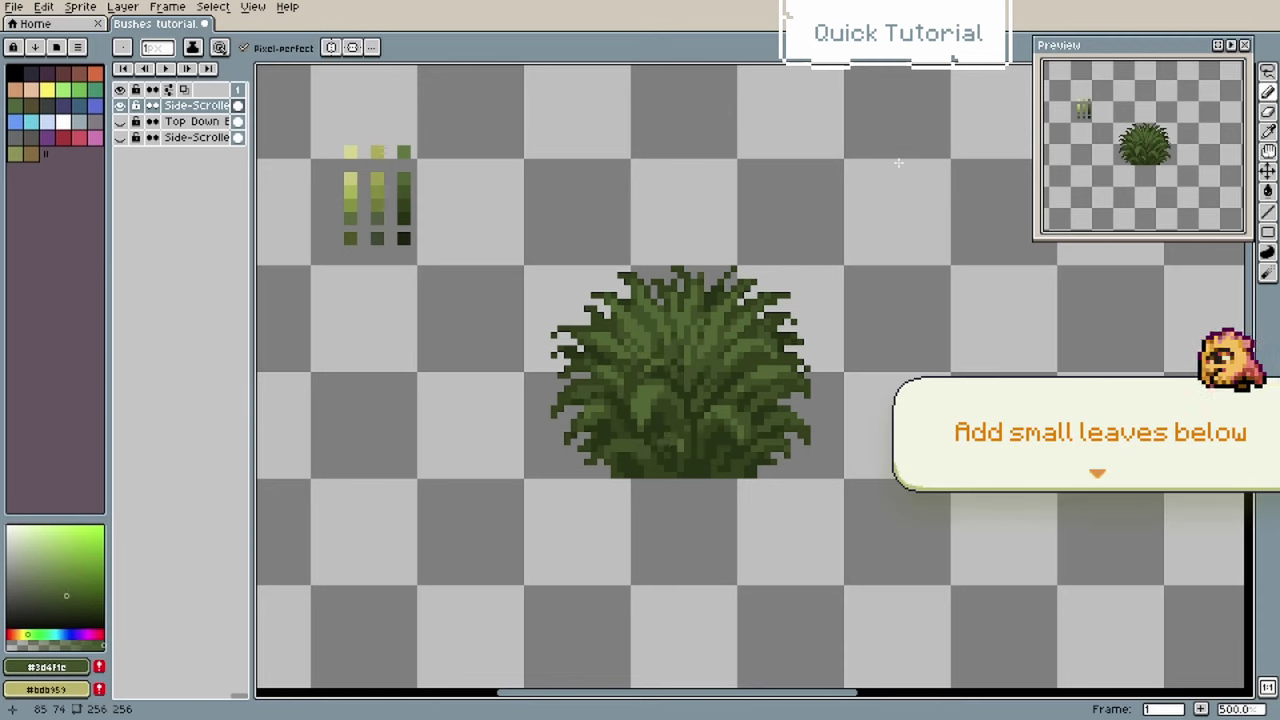
click(661, 455)
alt+click(681, 442)
click(674, 442)
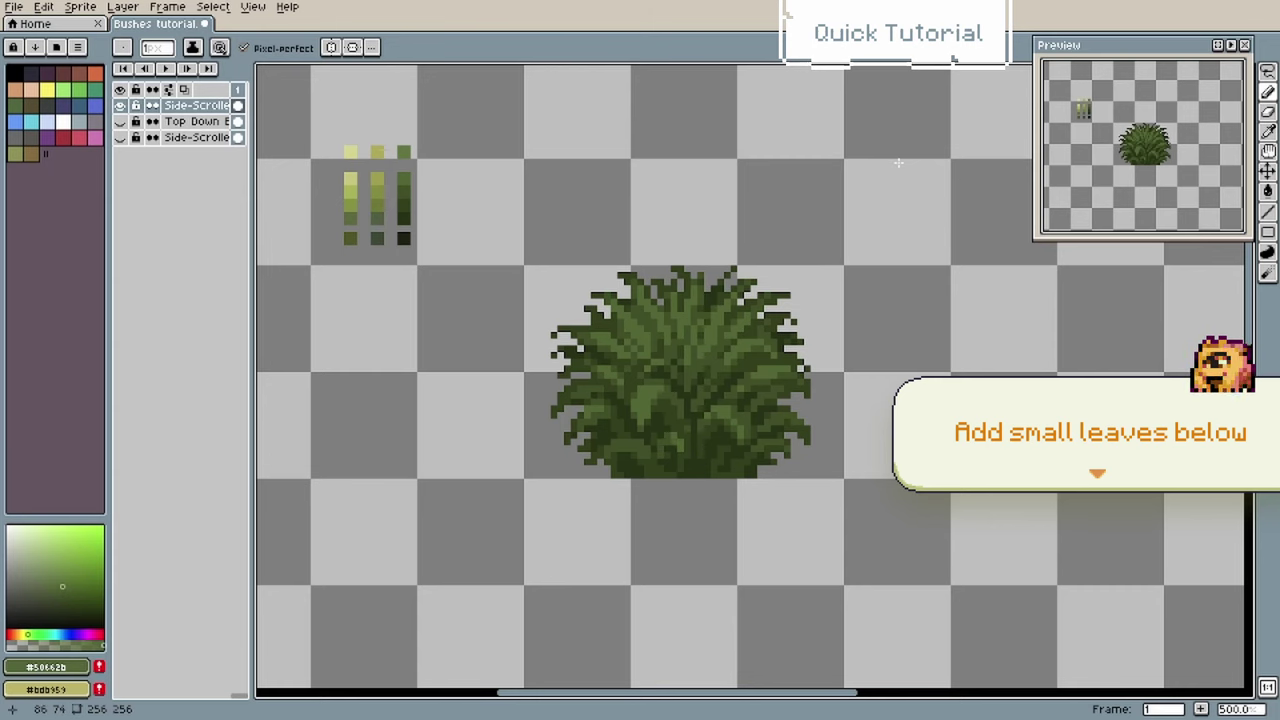
Step: Reposition the small lower-middle leaf and refine it with #212f0b shadows and #3d4f1e and #50662b leaf tones
key(ctrl+v)
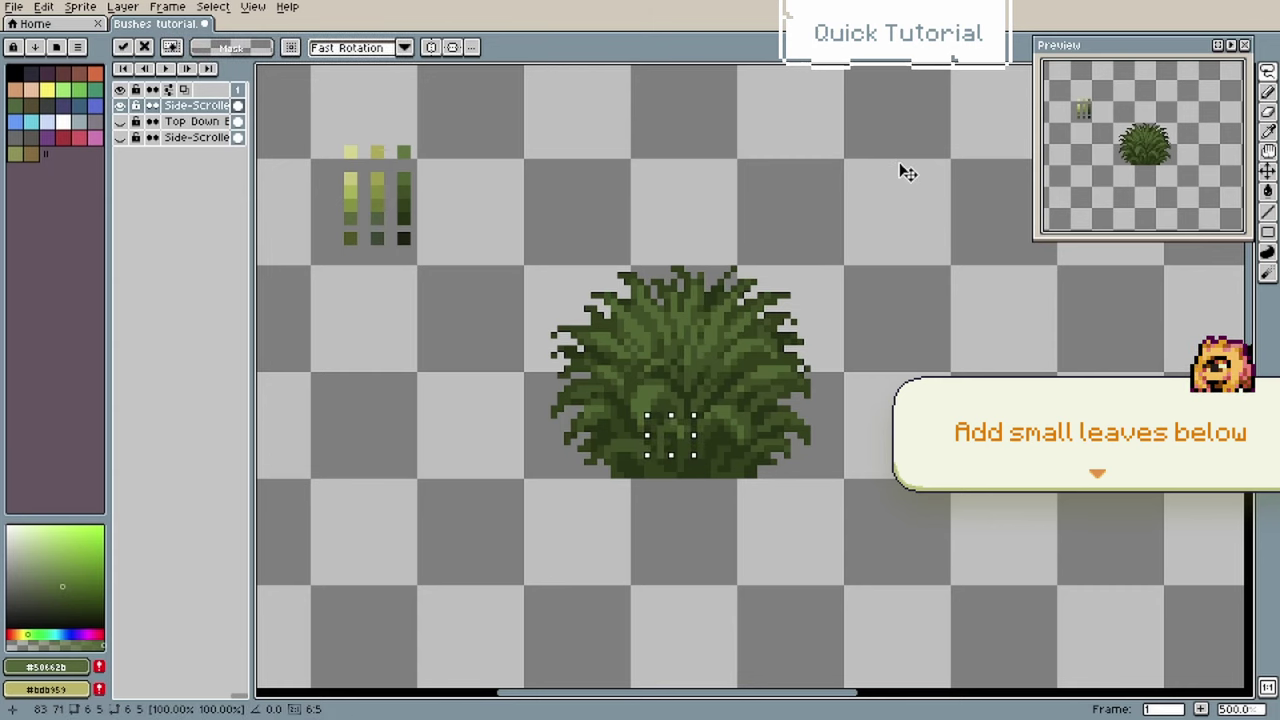
key(ctrl+d)
key(b)
alt+click(668, 448)
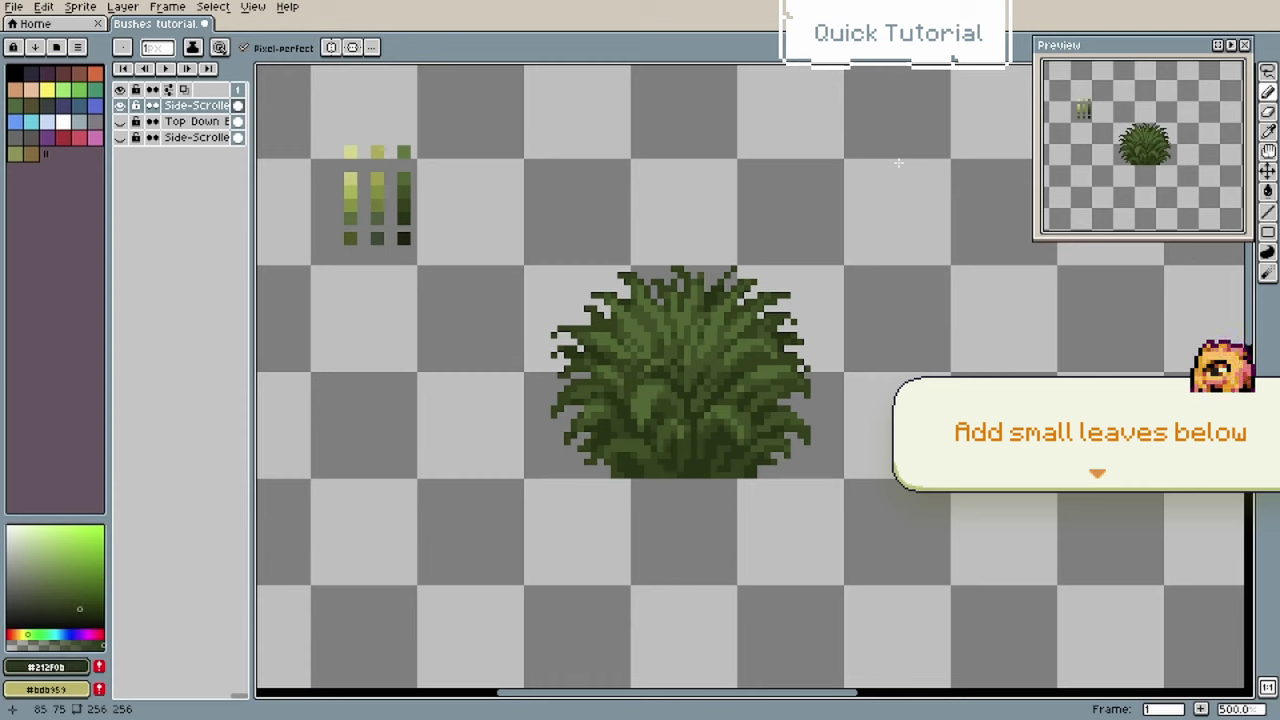
alt+click(898, 163)
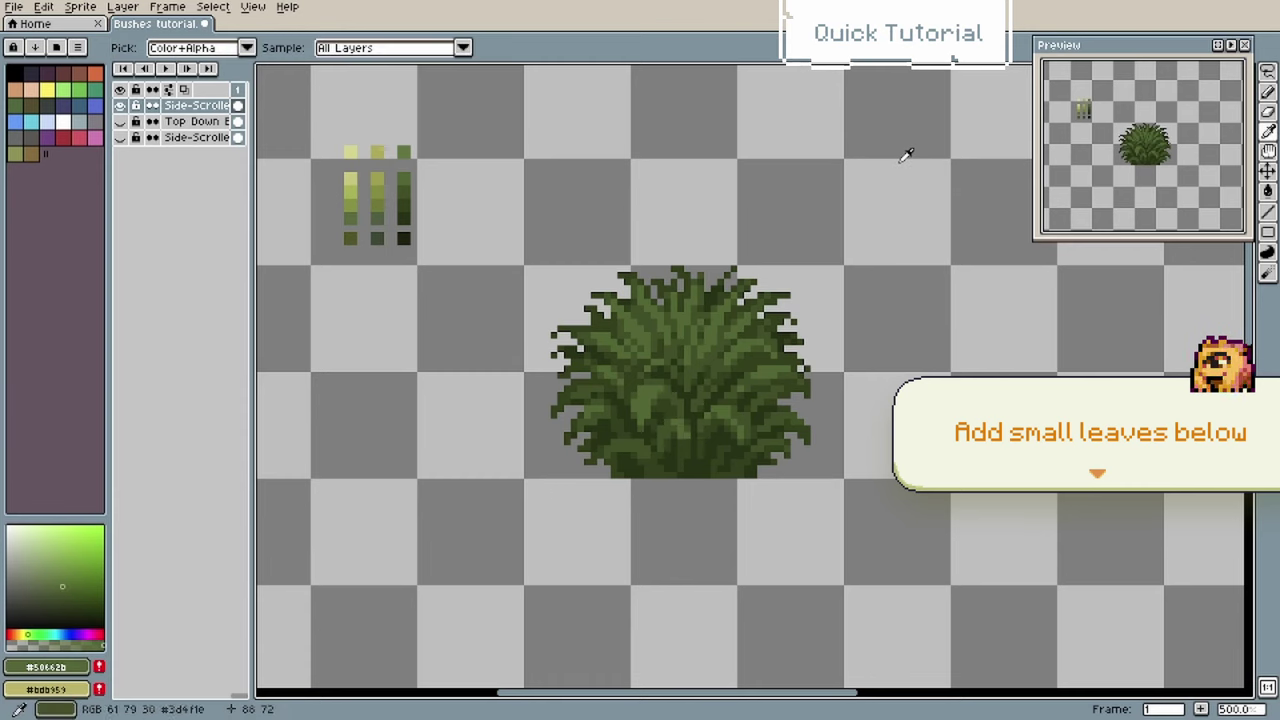
alt+click(898, 163)
alt+click(655, 452)
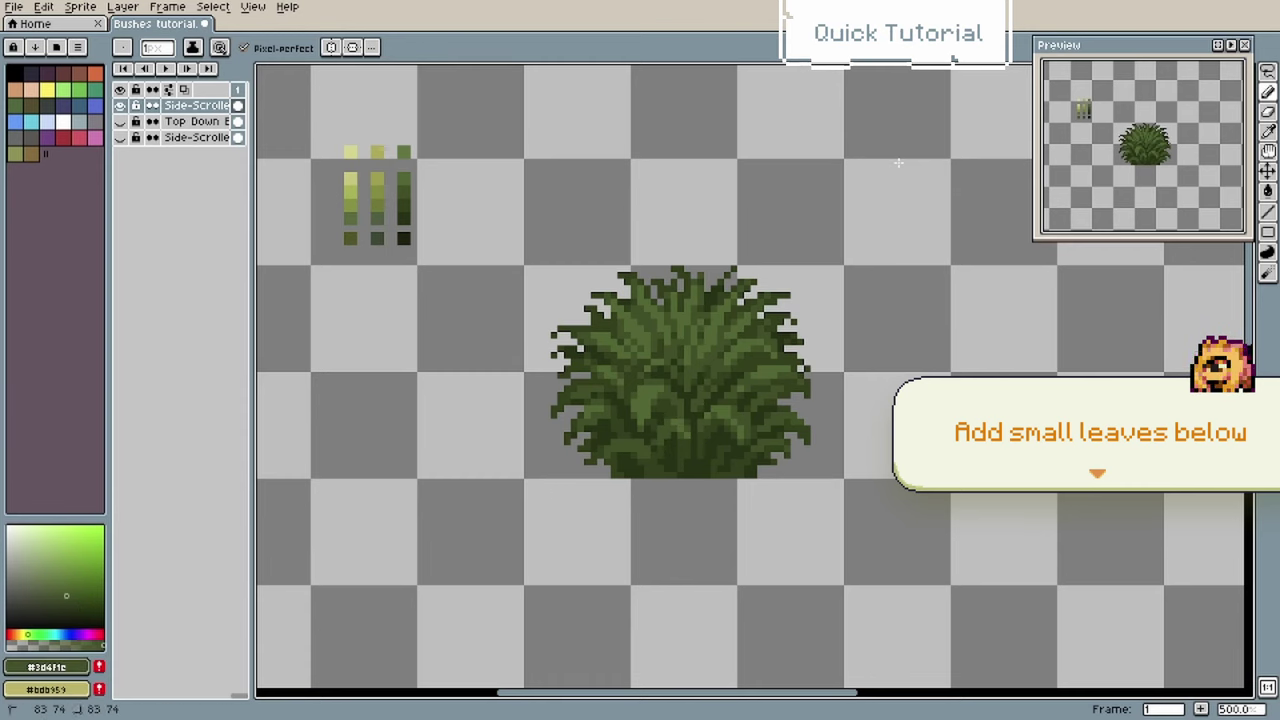
alt+click(660, 443)
drag(667, 436, 685, 442)
Step: Rework the small leaves right of the bush's lower middle, adjusting a selected piece and retouching with #3d4f1e
key(q)
mouse_move(727, 402)
mouse_down()
mouse_move(694, 423)
mouse_move(711, 465)
mouse_up()
key(b)
alt+click(697, 384)
alt+click(690, 440)
key(q)
key(ctrl+d)
key(b)
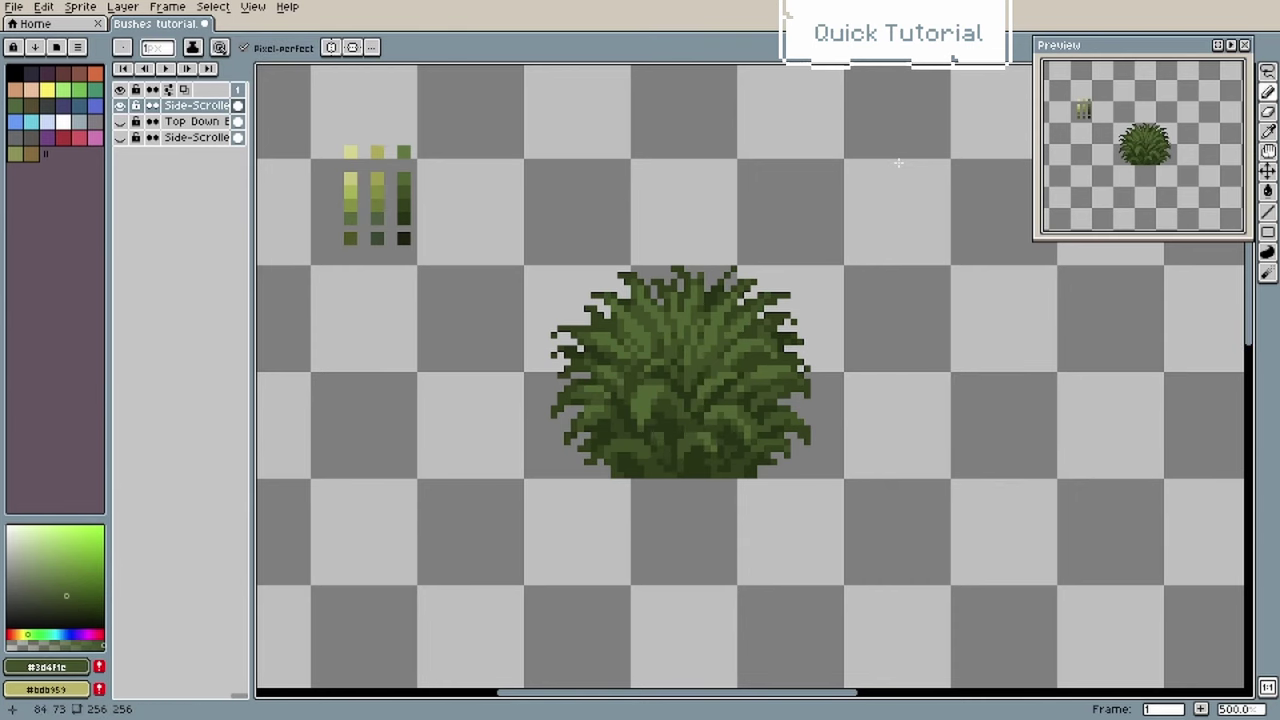
Step: Add small leaves with #212f0b shadows along the bush's lower part, extending to its lower left
alt+click(728, 449)
alt+click(714, 430)
alt+click(701, 458)
alt+click(621, 455)
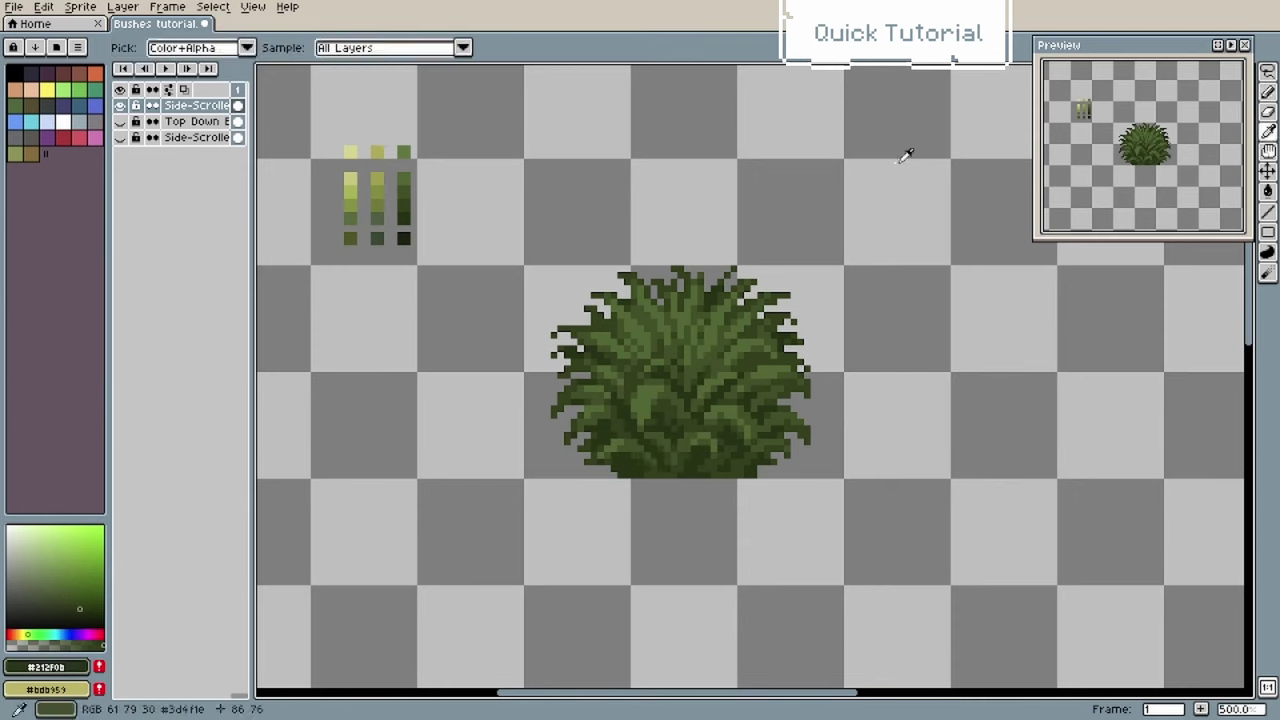
alt+click(641, 408)
drag(621, 421, 629, 437)
Step: Define the leaves in the bush's centre and upper right with strokes of the existing greens, including #2d3d12
alt+click(634, 381)
alt+click(721, 335)
alt+click(741, 348)
alt+click(694, 369)
drag(694, 356, 694, 349)
drag(727, 329, 741, 315)
alt+click(701, 309)
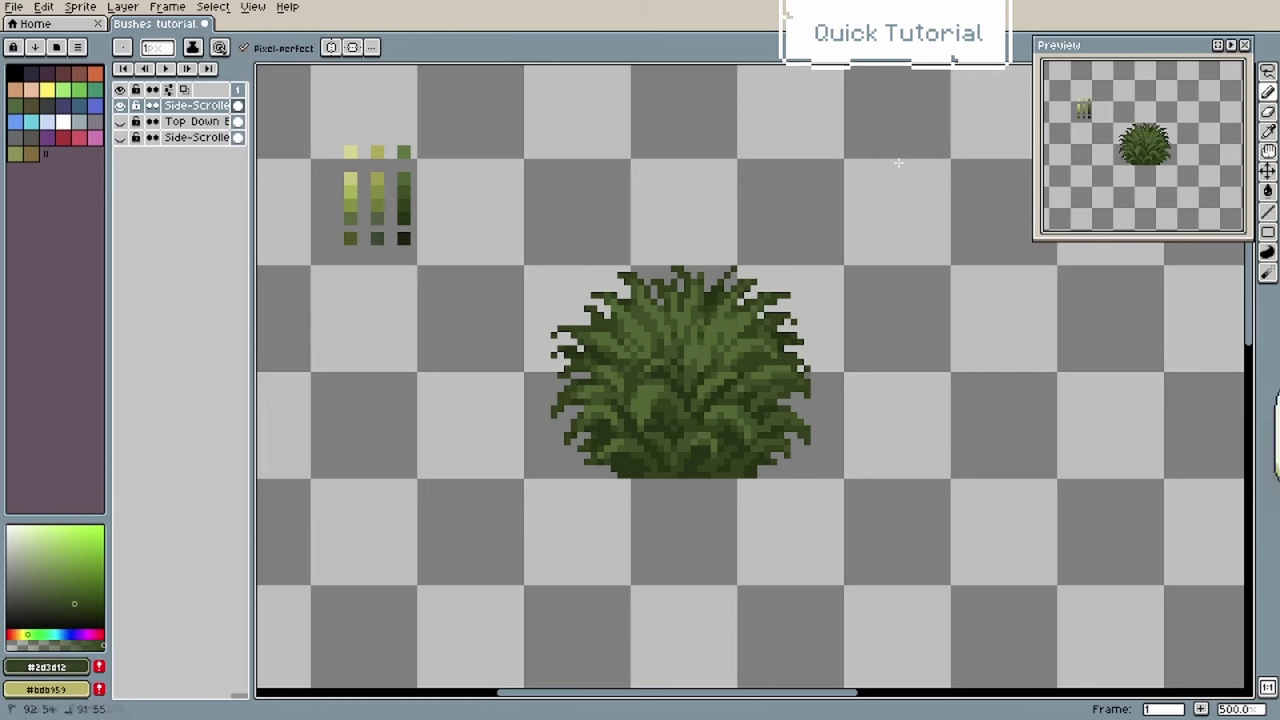
Step: Outline the bush's spiky silhouette and flat base with the darkest green, #141d05
alt+click(404, 238)
mouse_move(754, 475)
mouse_down()
mouse_move(621, 475)
mouse_move(561, 415)
mouse_move(540, 428)
mouse_move(587, 402)
mouse_up()
alt+click(574, 449)
alt+click(568, 436)
key(q)
key(ctrl+d)
key(b)
alt+click(572, 428)
alt+click(567, 382)
mouse_move(574, 376)
mouse_down()
mouse_move(560, 352)
mouse_move(594, 322)
mouse_up()
mouse_move(594, 309)
mouse_down()
mouse_move(654, 302)
mouse_move(700, 272)
mouse_move(748, 302)
mouse_move(798, 342)
mouse_move(806, 400)
mouse_move(792, 443)
mouse_up()
click(661, 295)
drag(790, 447, 760, 469)
Step: Refine the outline along the bush's upper right and top spikes, using #212f0b and #141d05
click(788, 346)
alt+click(774, 342)
alt+click(768, 342)
alt+click(780, 348)
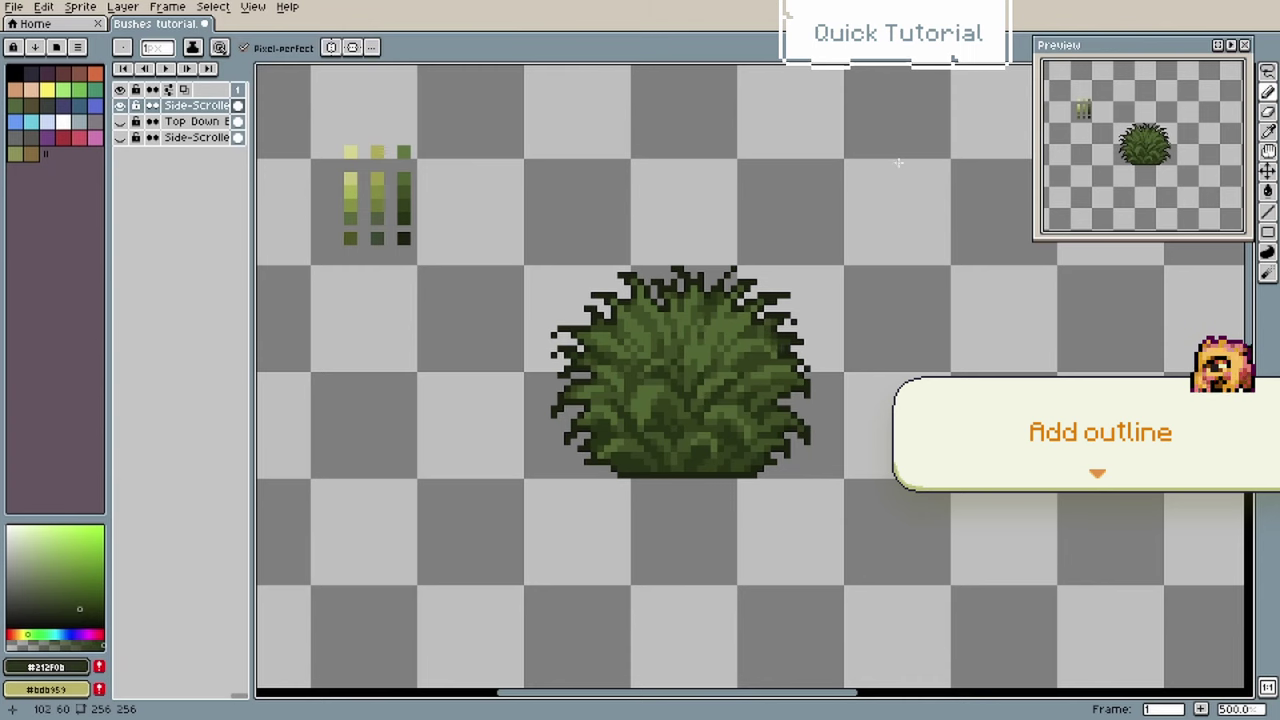
alt+click(776, 345)
alt+click(794, 324)
drag(667, 282, 690, 275)
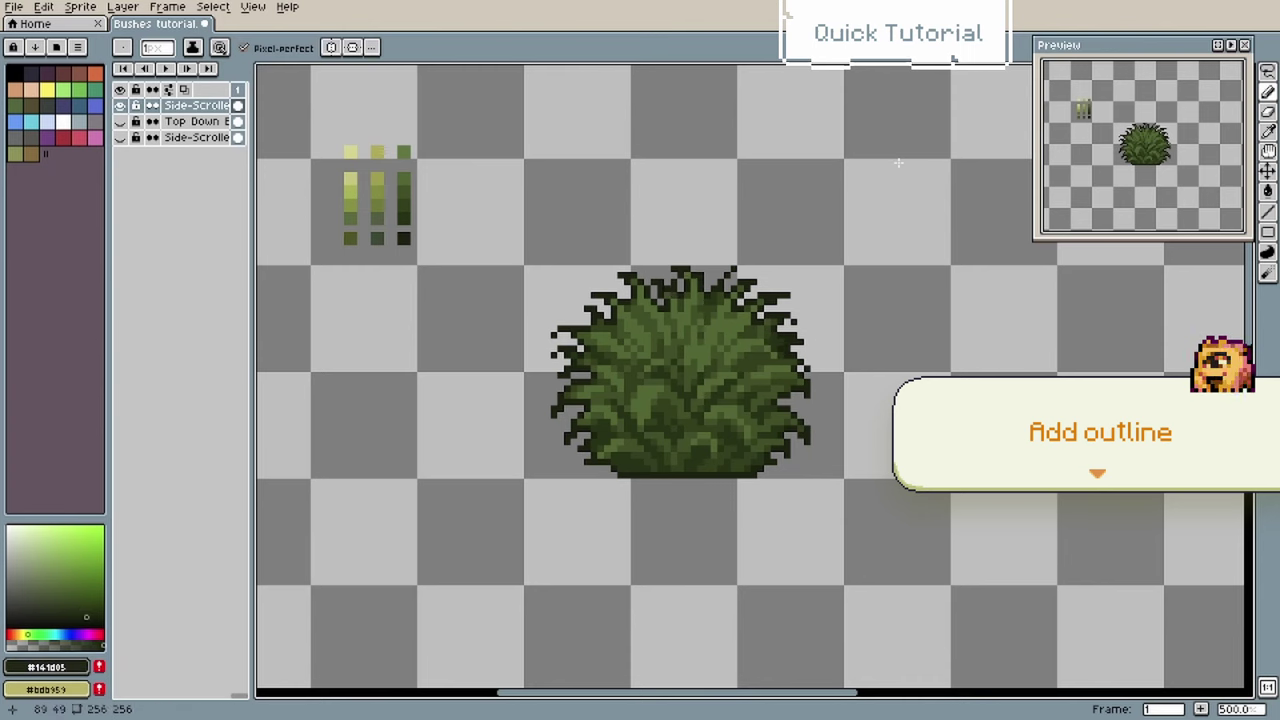
Step: Shift a section of the bush's upper left outline and retouch the leaves beneath it with sampled greens
alt+click(681, 308)
key(m)
mouse_move(588, 280)
mouse_down()
mouse_move(654, 350)
mouse_move(650, 300)
mouse_move(674, 288)
mouse_move(640, 288)
mouse_move(663, 302)
mouse_move(706, 292)
mouse_up()
key(ctrl+d)
key(b)
alt+click(654, 345)
key(q)
key(b)
alt+click(654, 308)
alt+click(668, 306)
alt+click(654, 322)
alt+click(641, 275)
Step: Adjust the spikes along the bush's top outline and blend the leaves below with #50662b
key(q)
key(b)
key(q)
key(b)
alt+click(667, 288)
alt+click(641, 275)
key(q)
key(ctrl+d)
key(b)
alt+click(714, 290)
alt+click(734, 282)
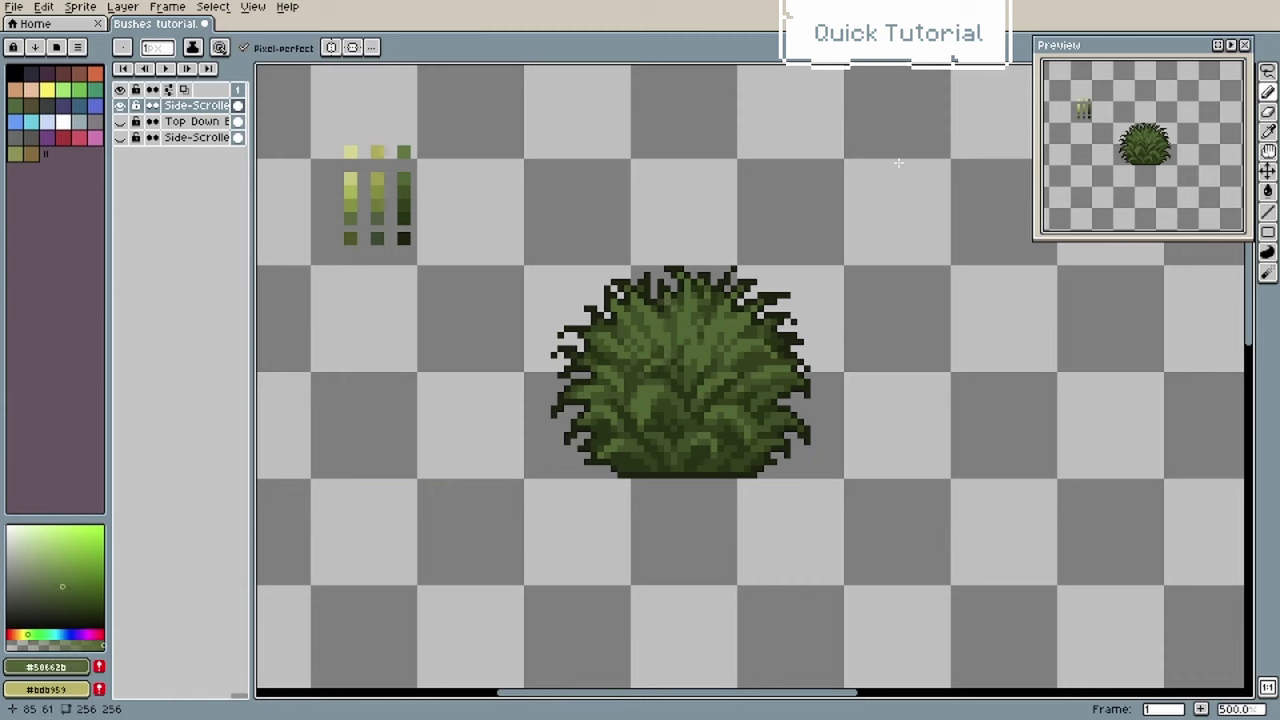
Step: Add #5f7736 highlights to the middle part of the top leaves and touch up the bush's central leaves
alt+click(900, 158)
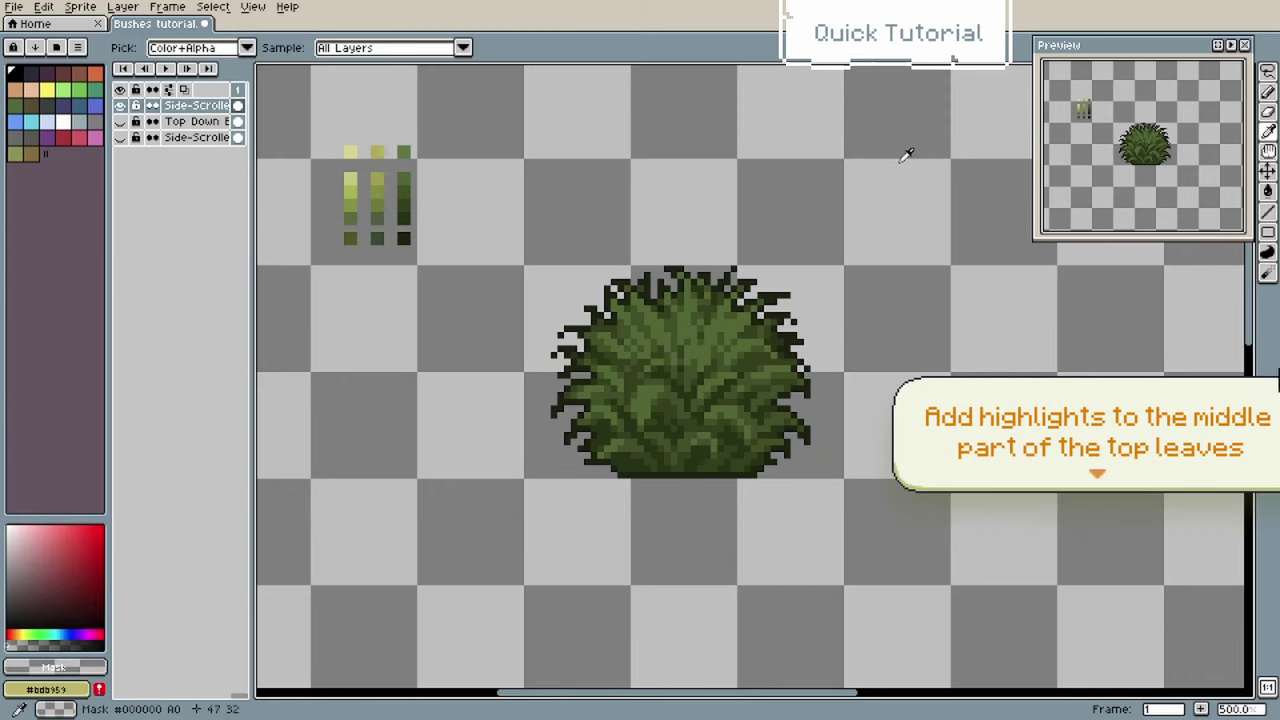
alt+click(404, 153)
click(640, 315)
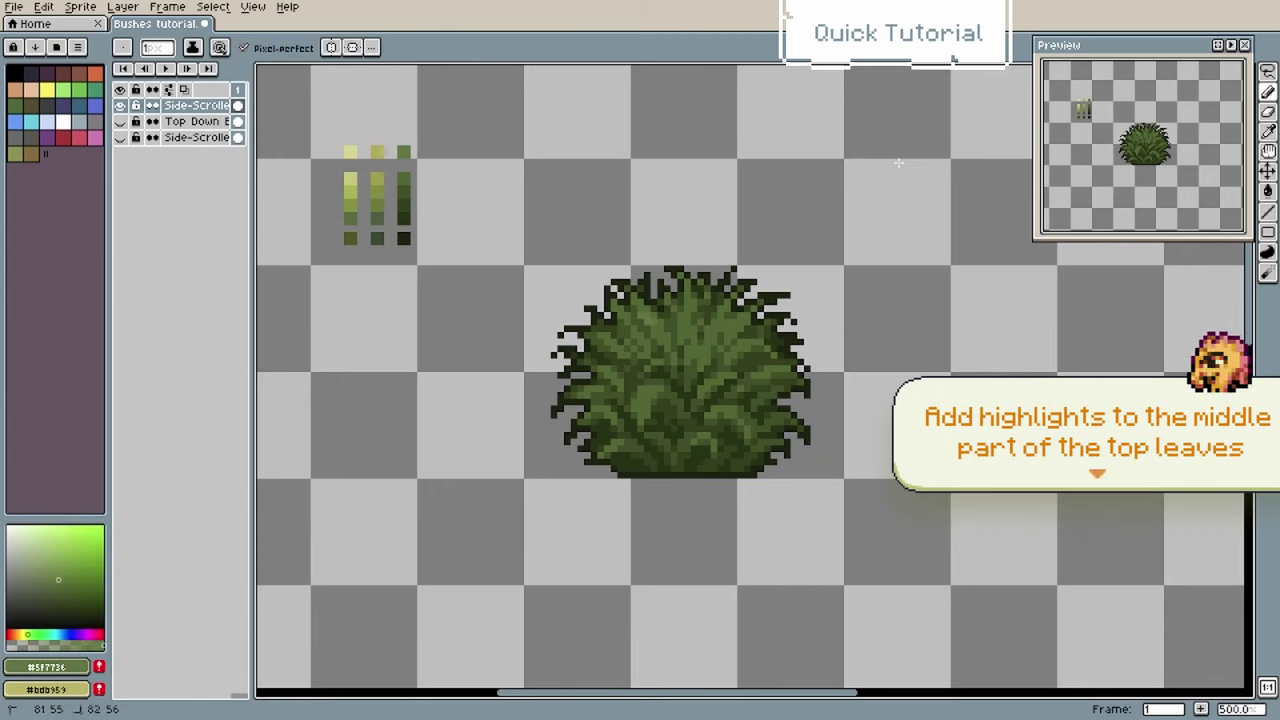
key(ctrl+z)
drag(648, 309, 654, 321)
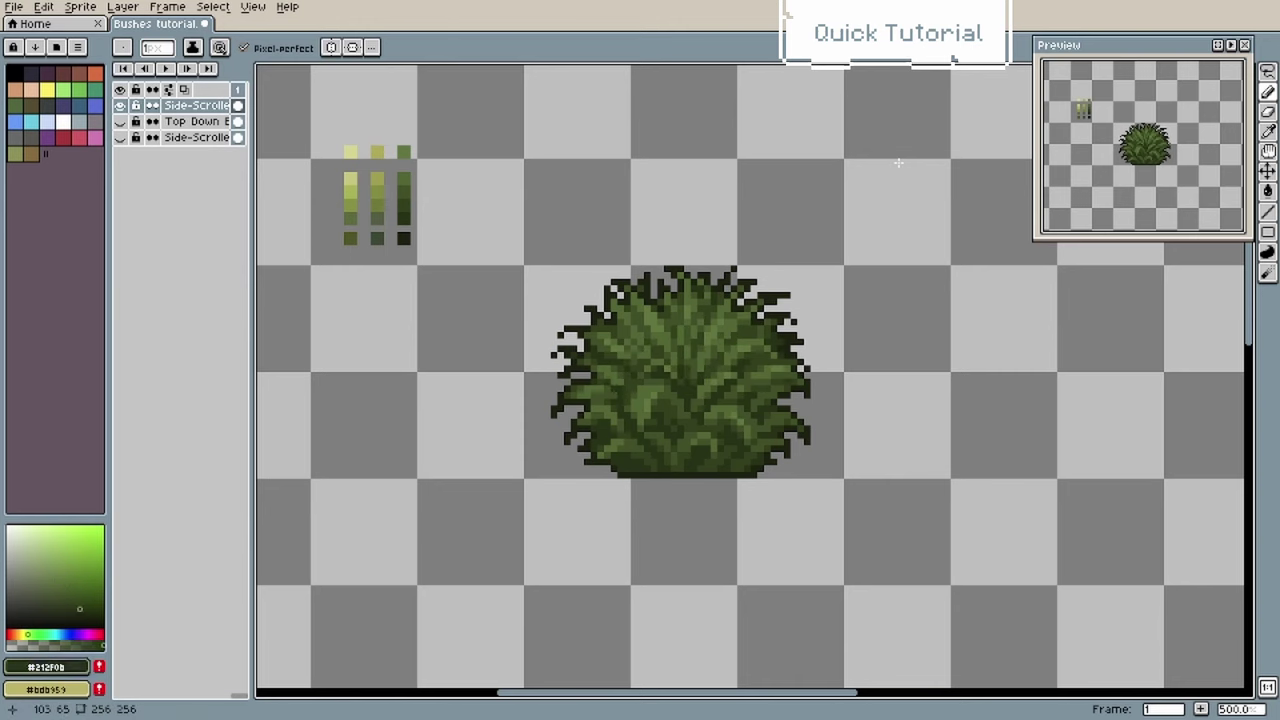
key(q)
drag(641, 377, 681, 369)
Step: Create a new layer named Top Down Bush 2
key(shift+n)
double_click(205, 106)
text(Top Down Bush 2)
key(Return)
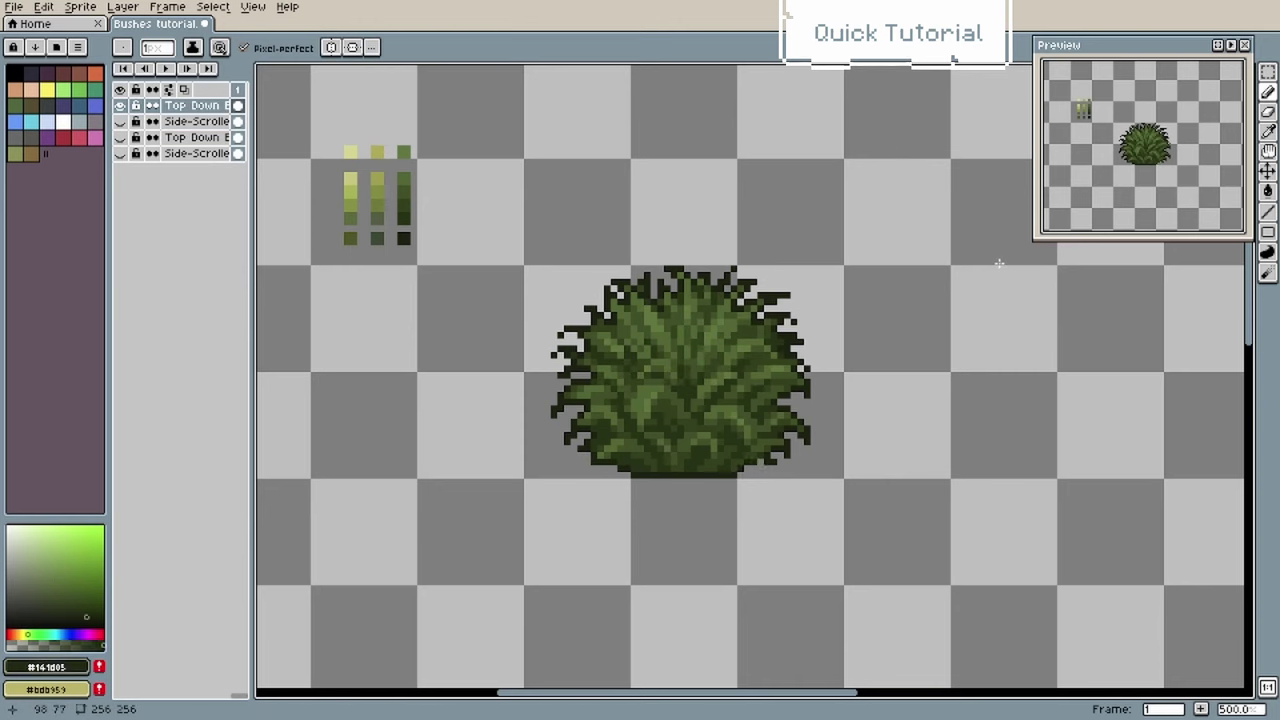
Step: Copy the finished side-scroller bush onto the Top Down Bush 2 layer
click(200, 121)
drag(524, 266, 843, 477)
click(200, 106)
key(ctrl+v)
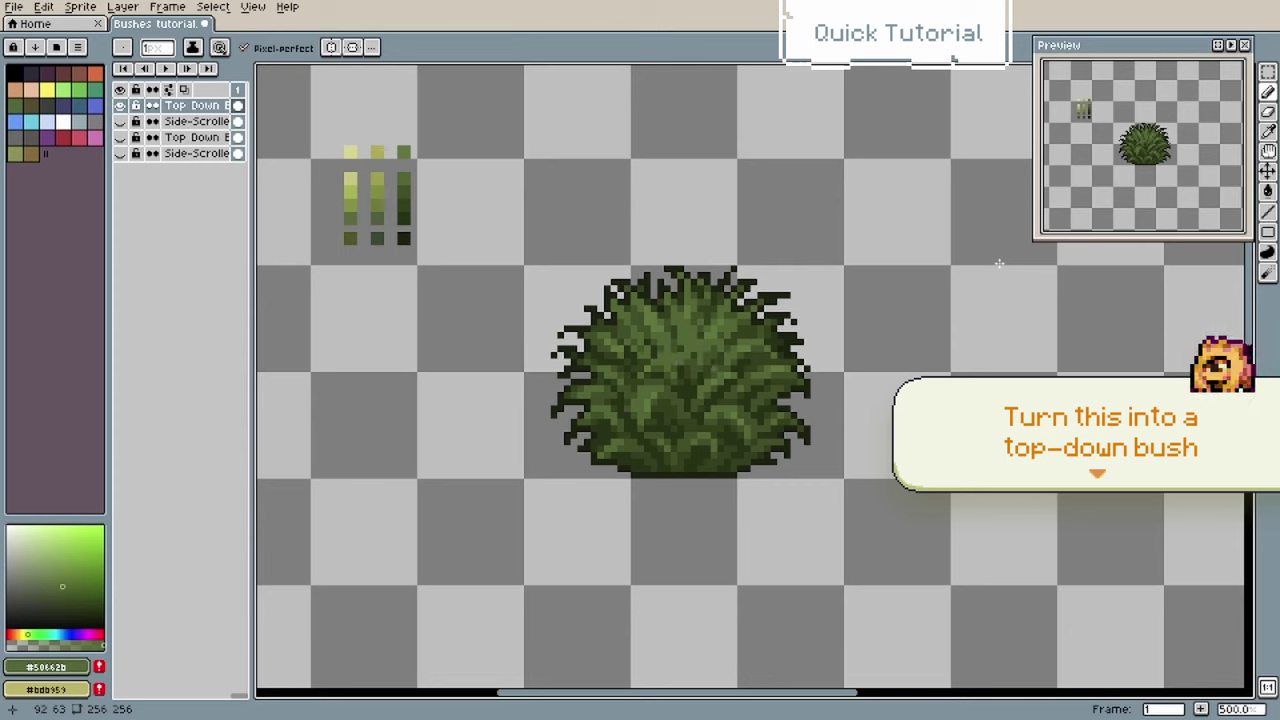
Step: Extend the bush's upper leaf area down into the centre with #50662b, adding #2d3d12 shadows between the leaves
alt+click(708, 375)
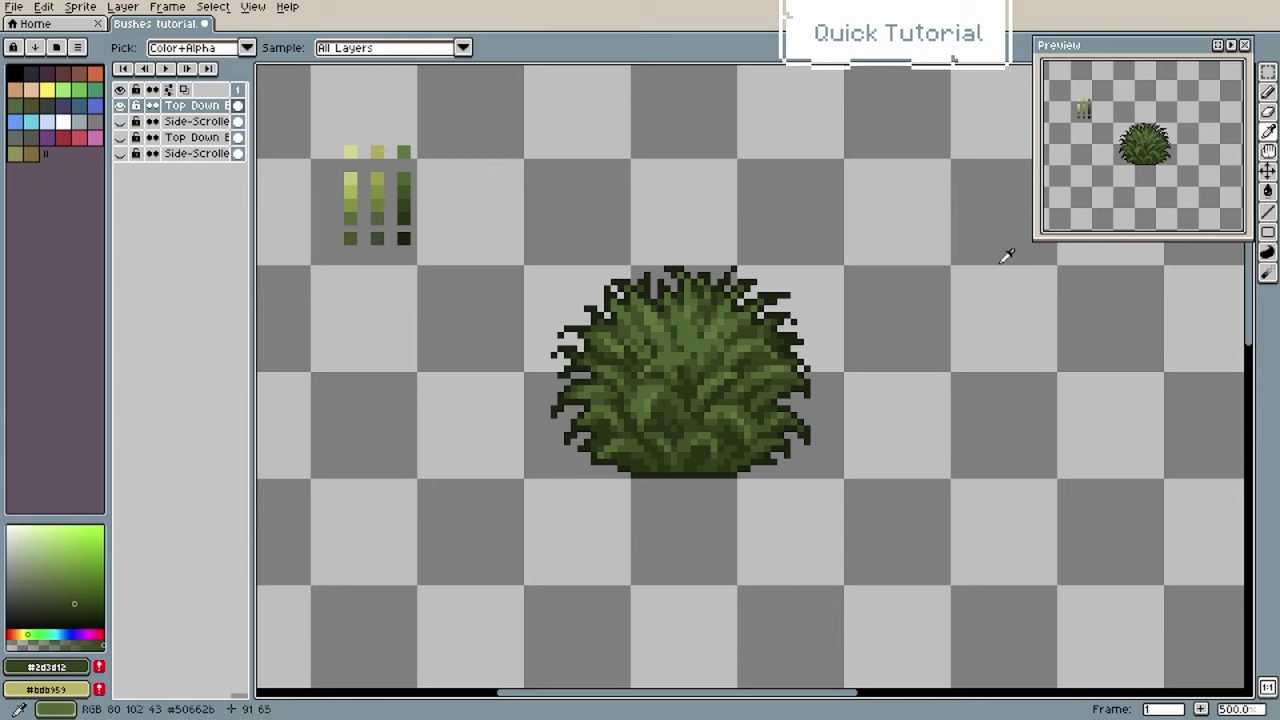
click(1004, 258)
click(1002, 259)
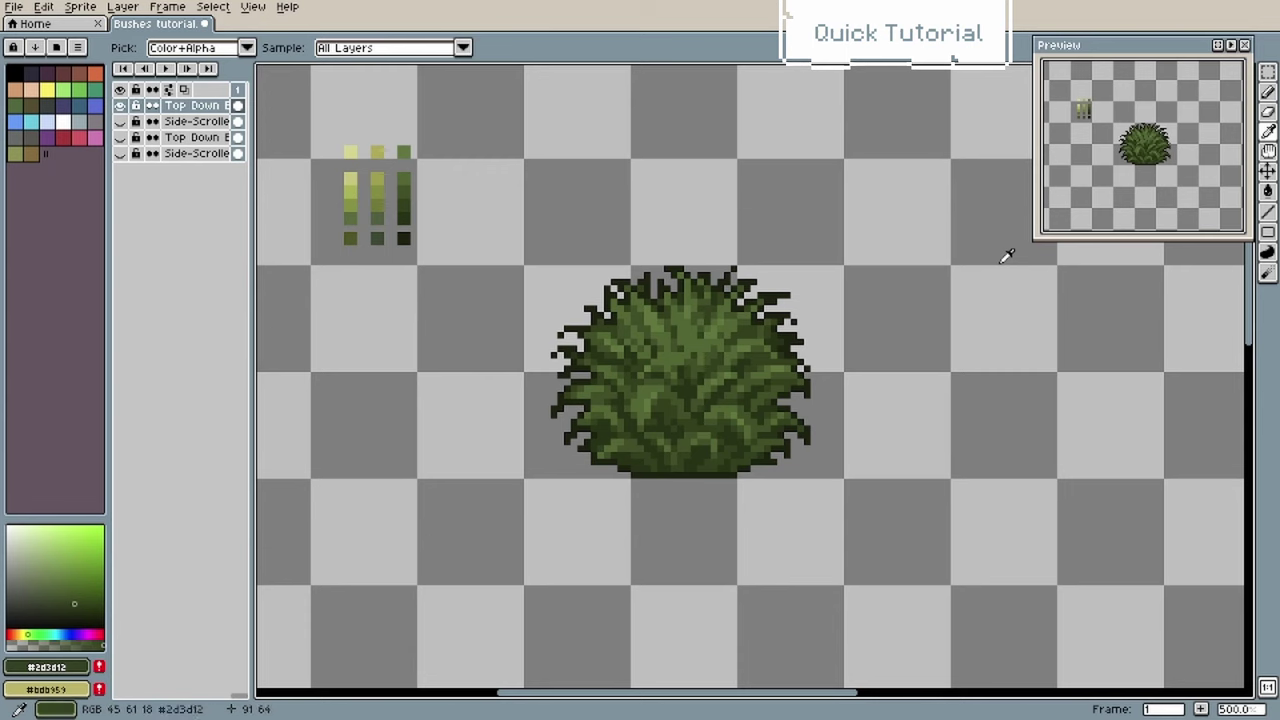
key(b)
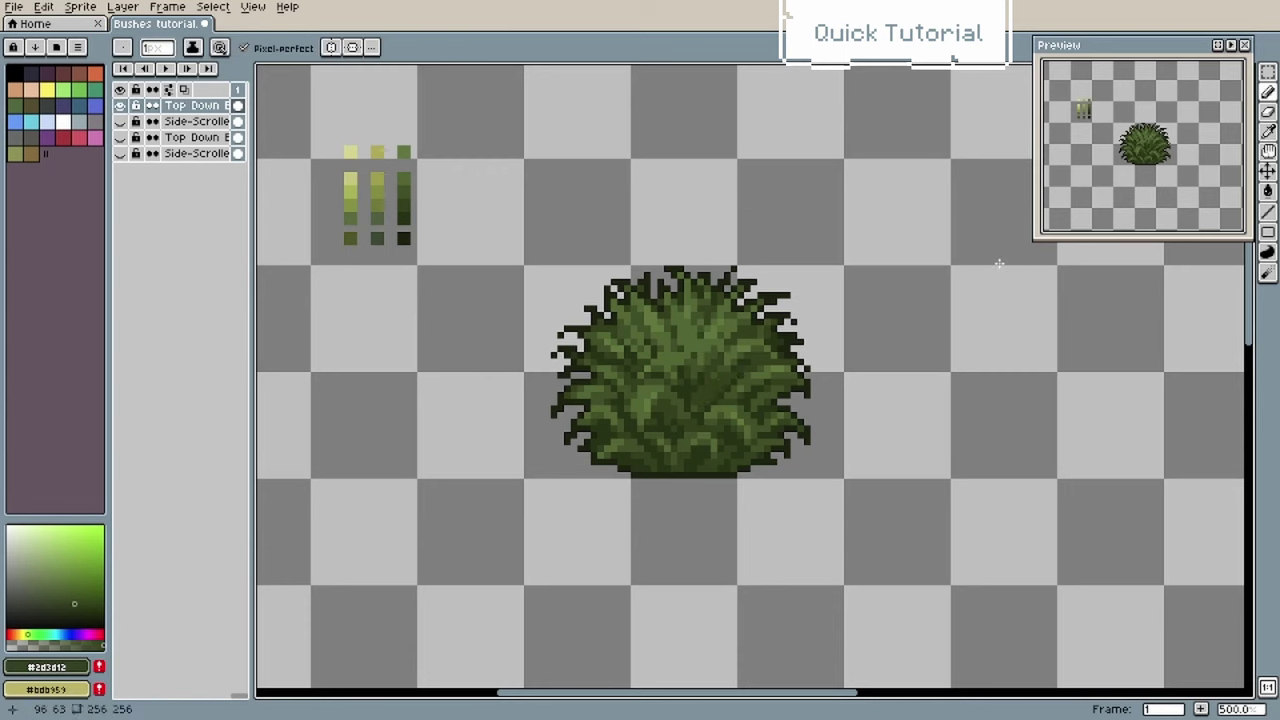
alt+click(998, 263)
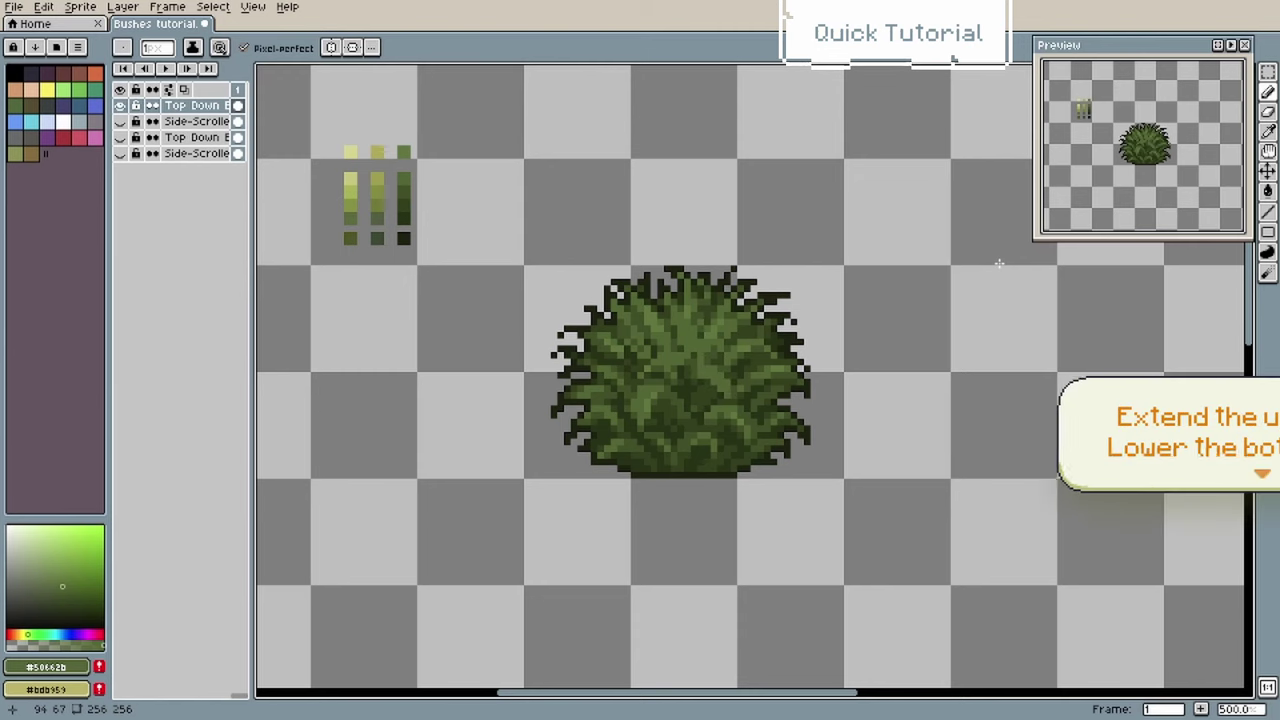
alt+click(1003, 258)
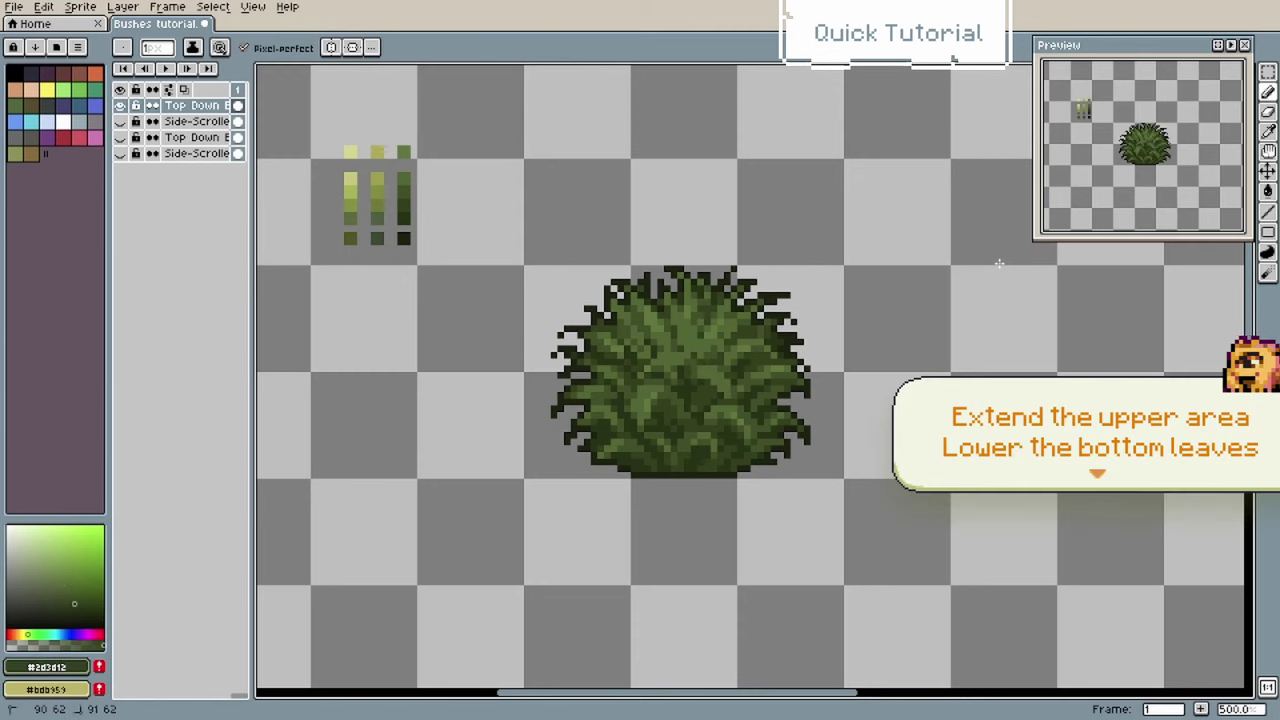
alt+click(1007, 256)
alt+click(681, 366)
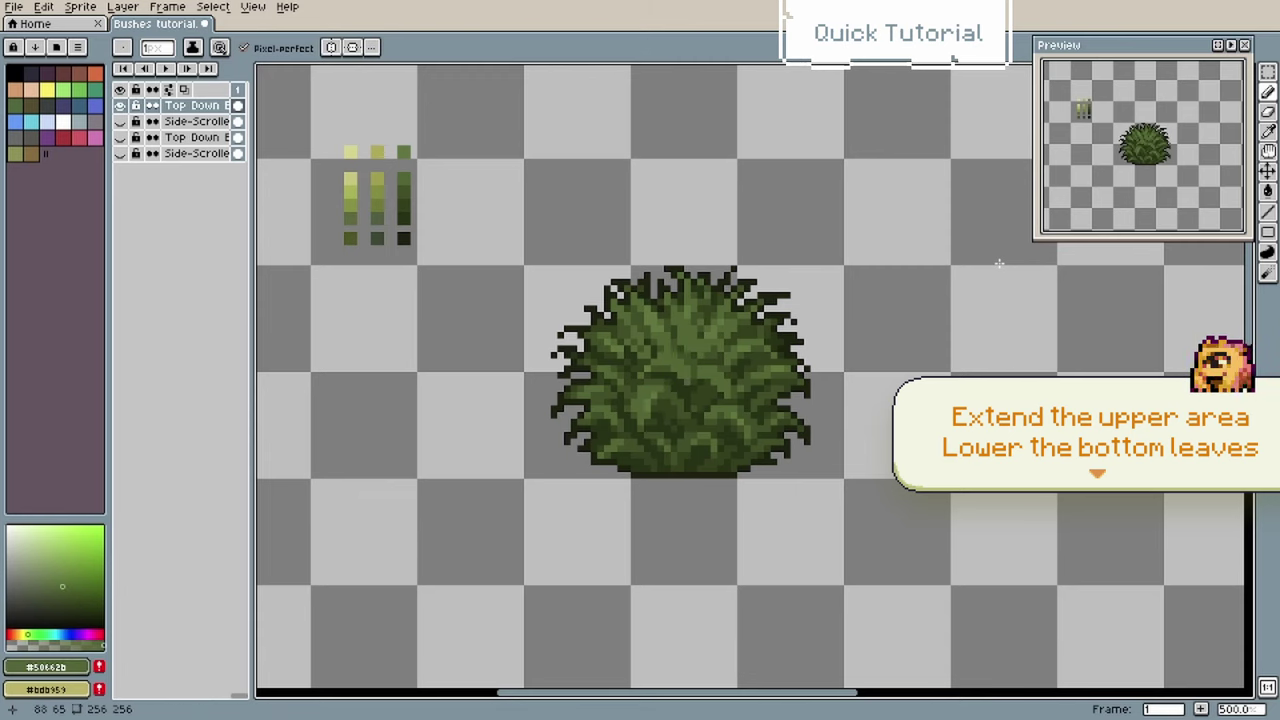
alt+click(669, 379)
Step: Move the bent leaf left of the bush's centre down by one pixel
key(q)
mouse_move(668, 379)
mouse_down()
mouse_move(625, 402)
mouse_move(655, 422)
mouse_up()
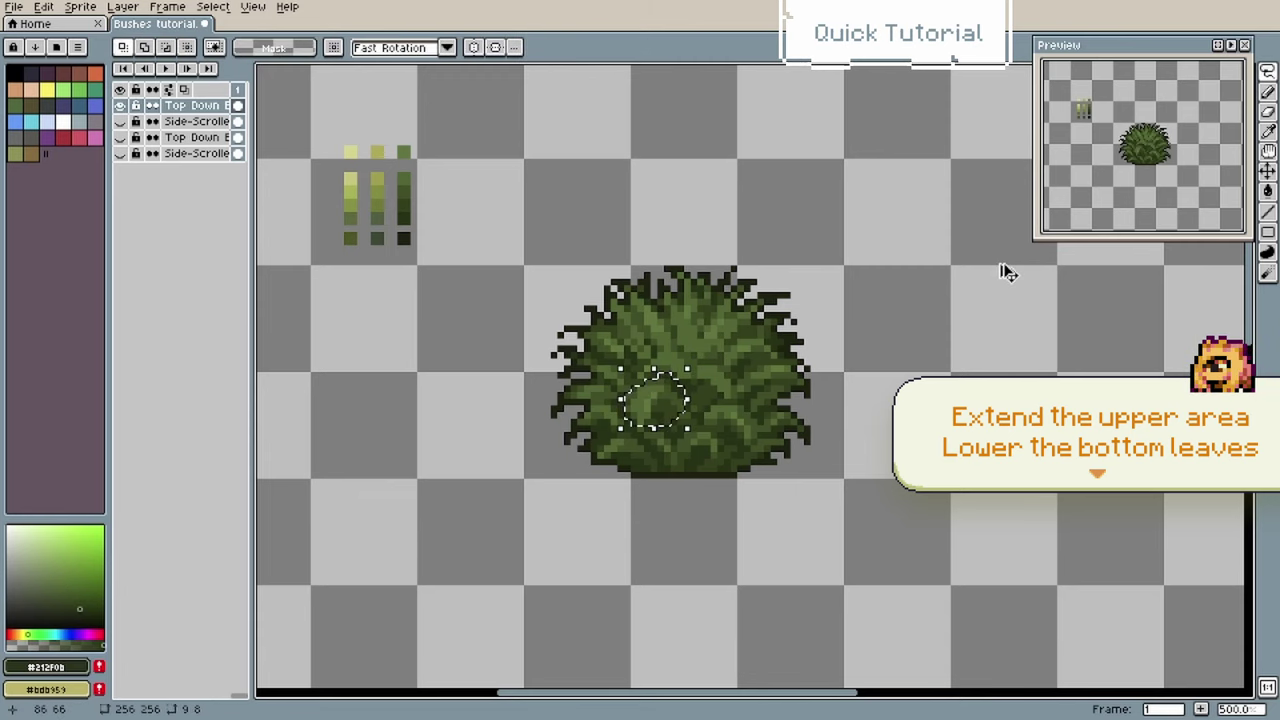
key(ctrl+t)
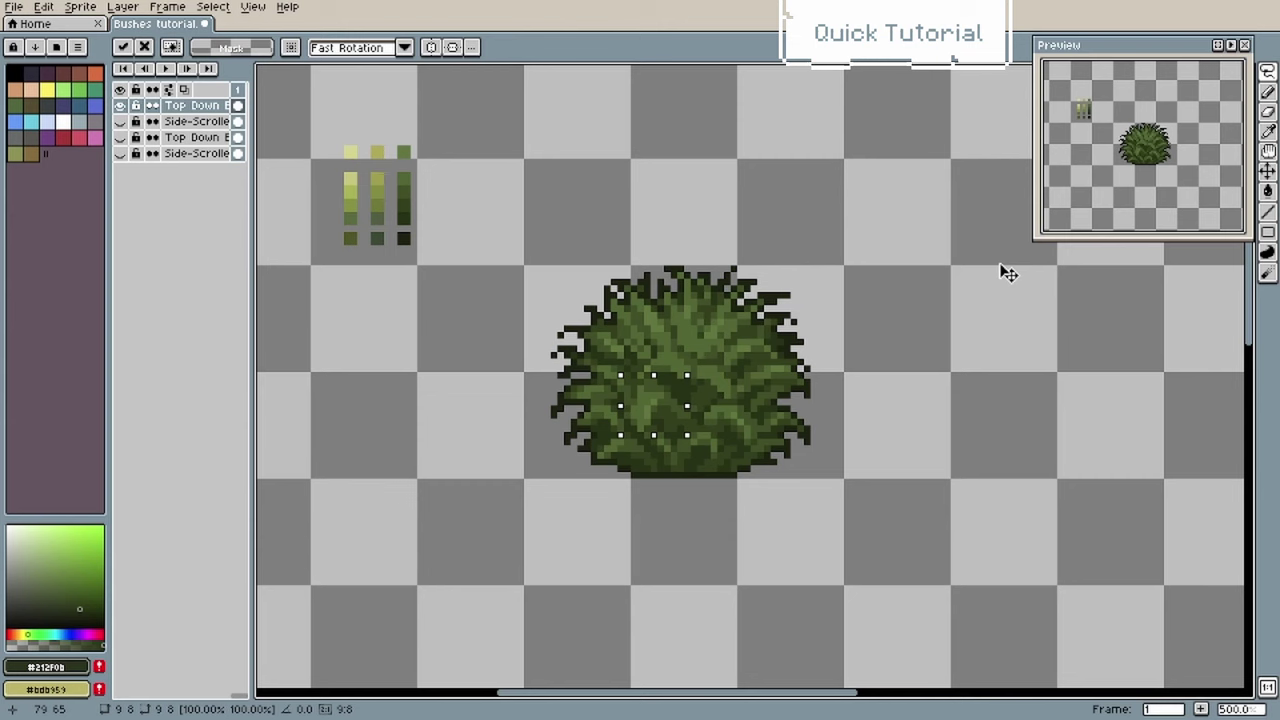
key(Return)
Step: Add more leaves across the bush's centre and right of it with #2d3d12, #3d4f1e and lighter greens
alt+click(998, 263)
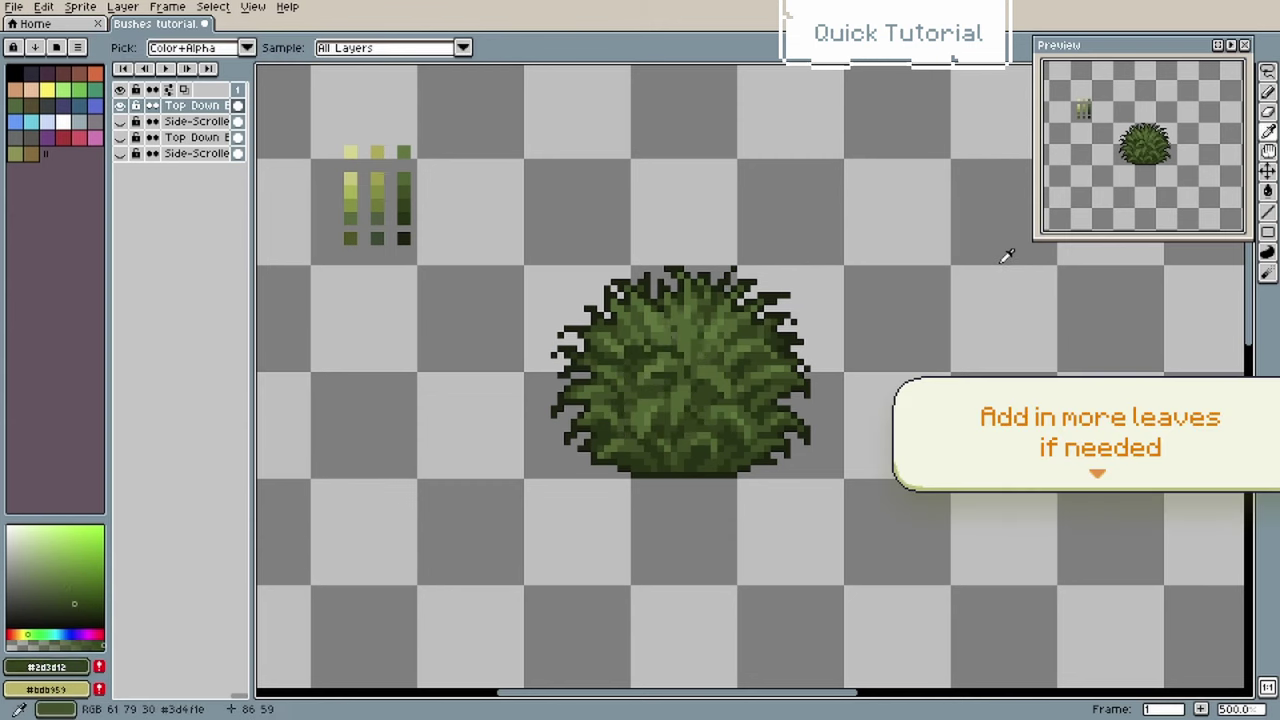
alt+click(701, 356)
alt+click(704, 350)
alt+click(720, 350)
click(723, 385)
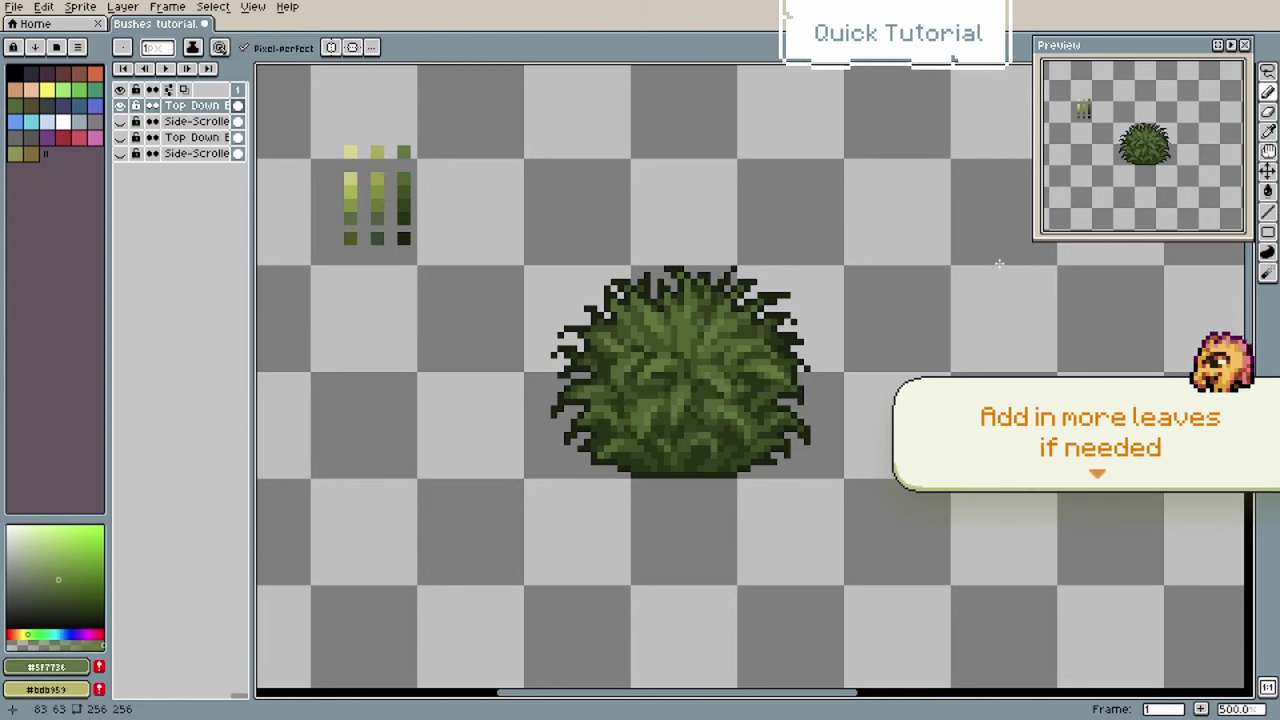
Step: Paint #5f7736 highlights on the upper middle leaves and darken gaps in the lower right with #2d3d12
drag(686, 349, 654, 323)
alt+click(714, 368)
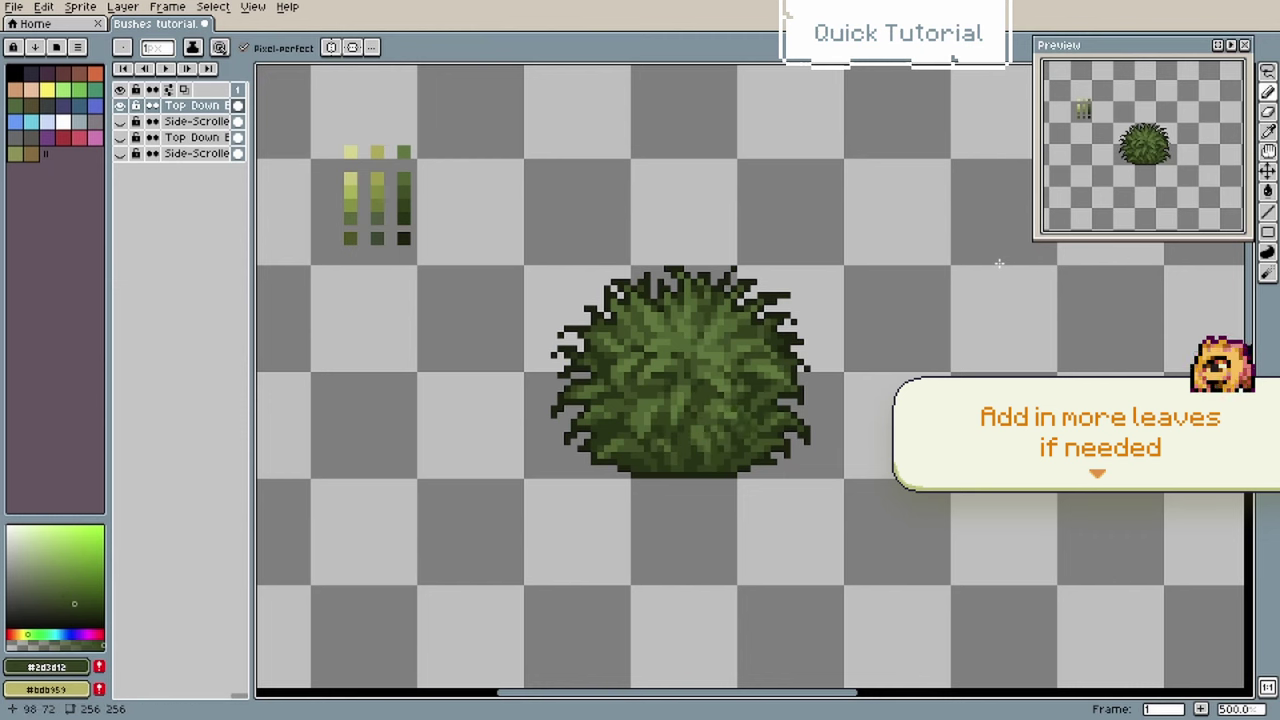
alt+click(754, 428)
Step: Rework the spikes along the bush's top edge with #141d05 and retouch the leaves with #50662b
alt+click(681, 282)
alt+click(681, 282)
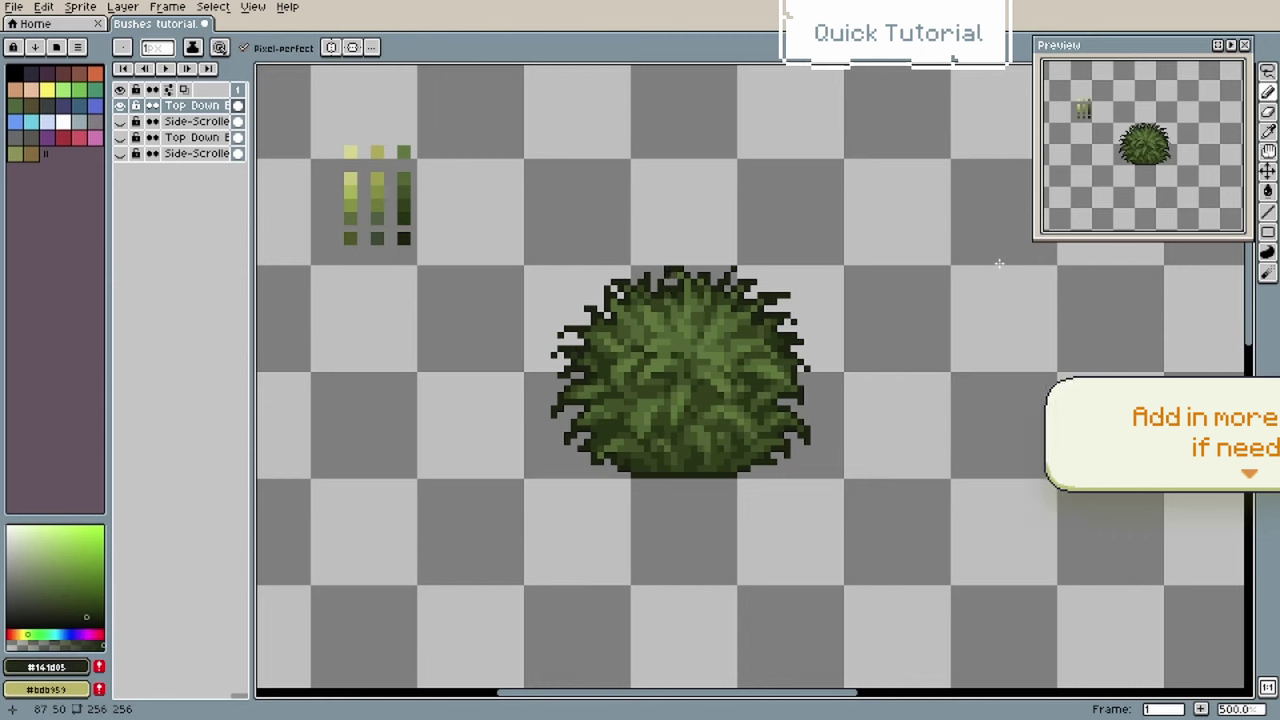
alt+click(727, 302)
alt+click(681, 282)
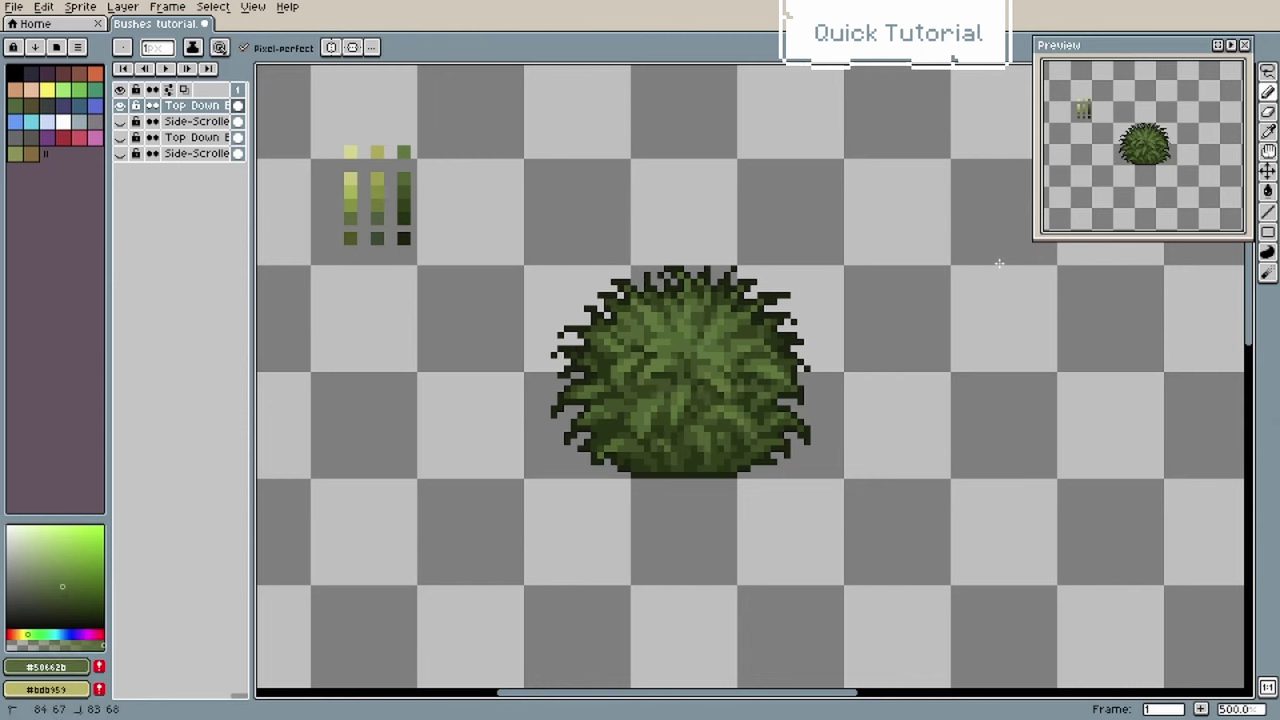
Step: Shift pieces of the bush's upper left and upper right outline to round its top, refining the spikes with #141d05
key(q)
drag(600, 285, 640, 300)
key(ctrl+d)
key(b)
alt+click(748, 315)
key(q)
drag(628, 288, 634, 295)
mouse_move(772, 288)
mouse_down()
mouse_move(796, 304)
mouse_move(771, 302)
mouse_up()
key(ctrl+d)
key(b)
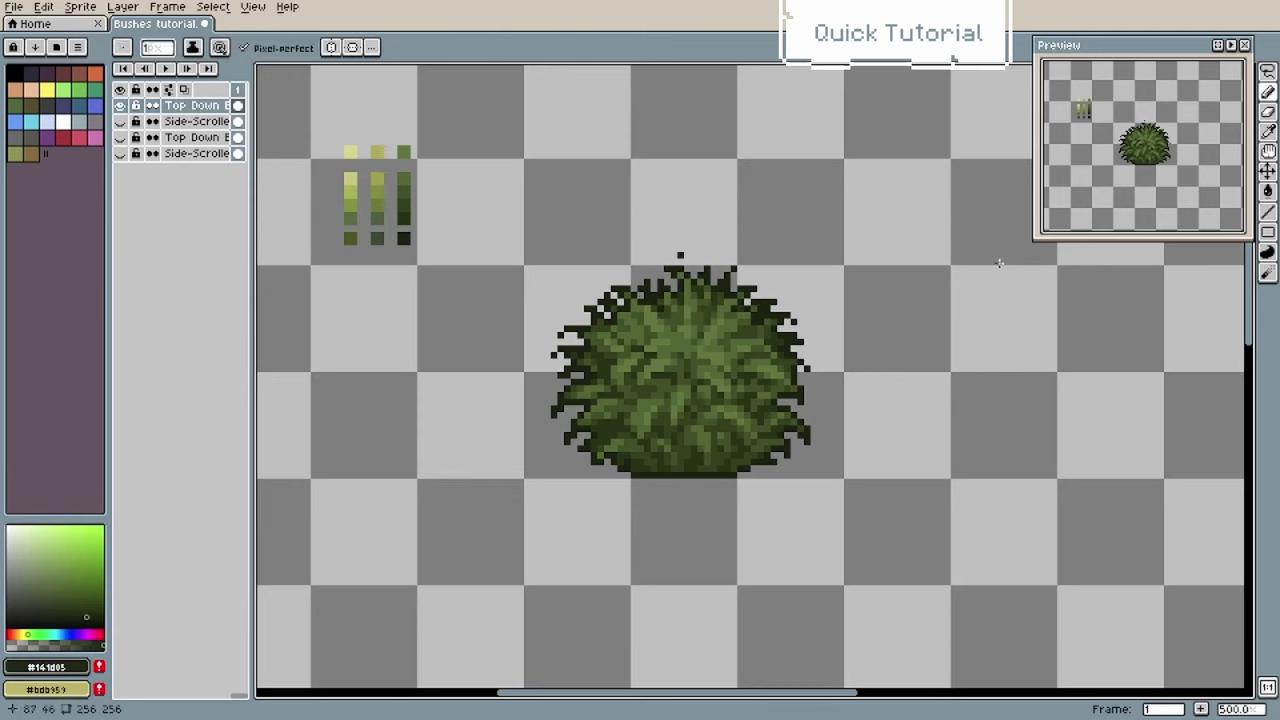
alt+click(674, 295)
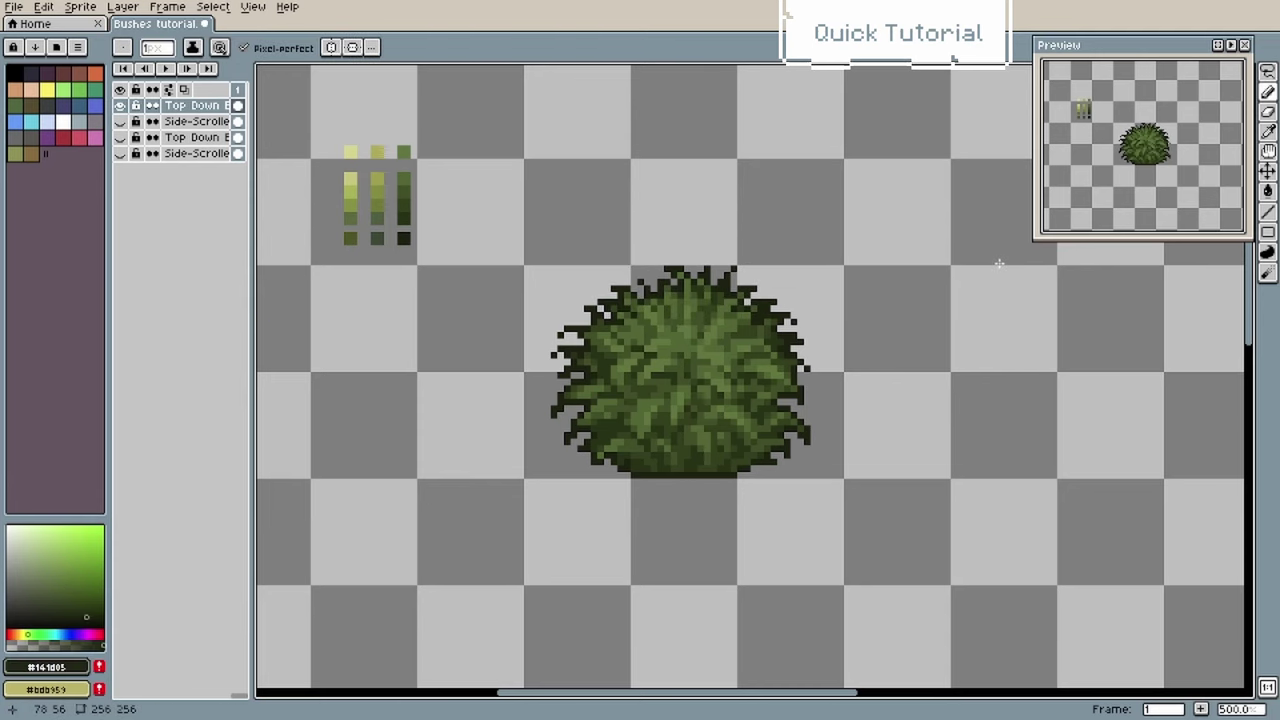